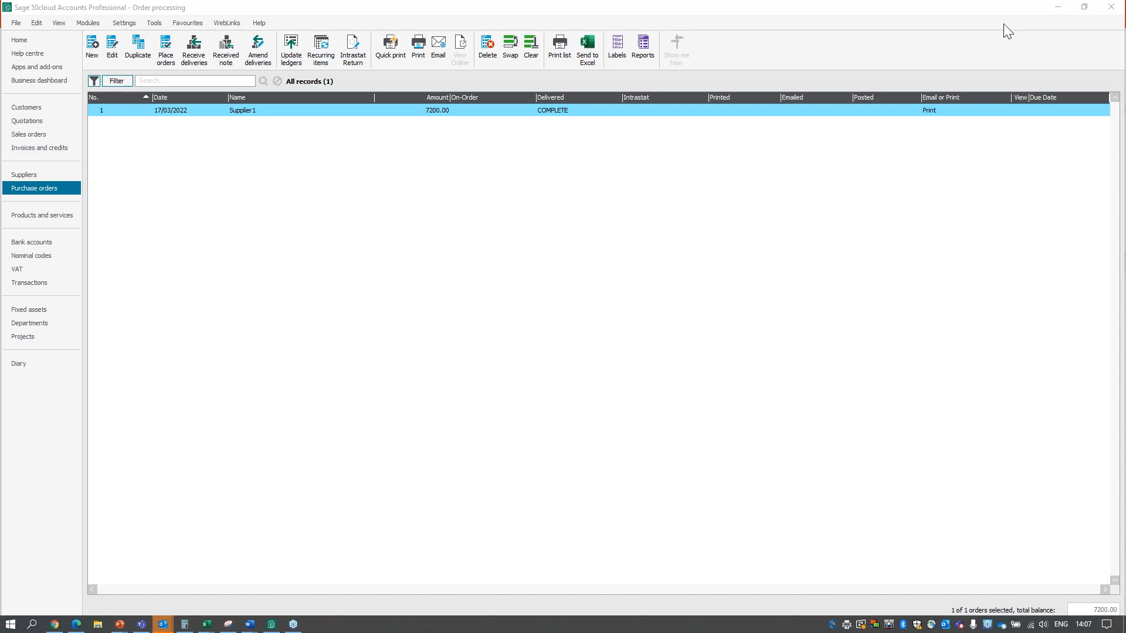
left_click(17, 23)
mouse_move(70, 52)
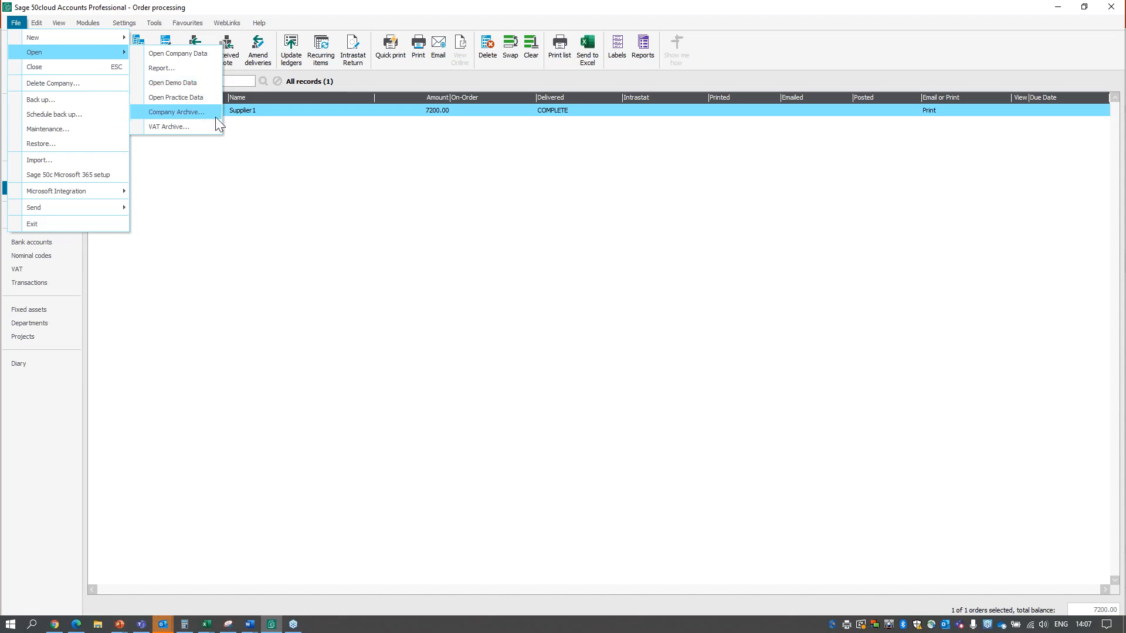
left_click(234, 147)
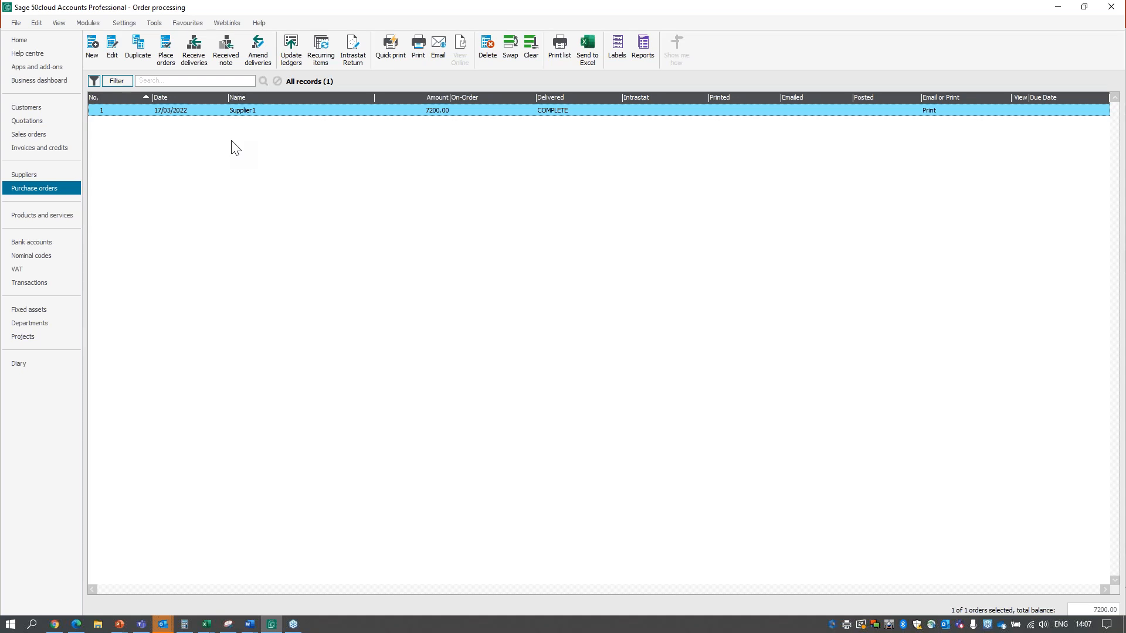
Review the product lines on the Supplier1 purchase order and close it without changes.
double_click(265, 112)
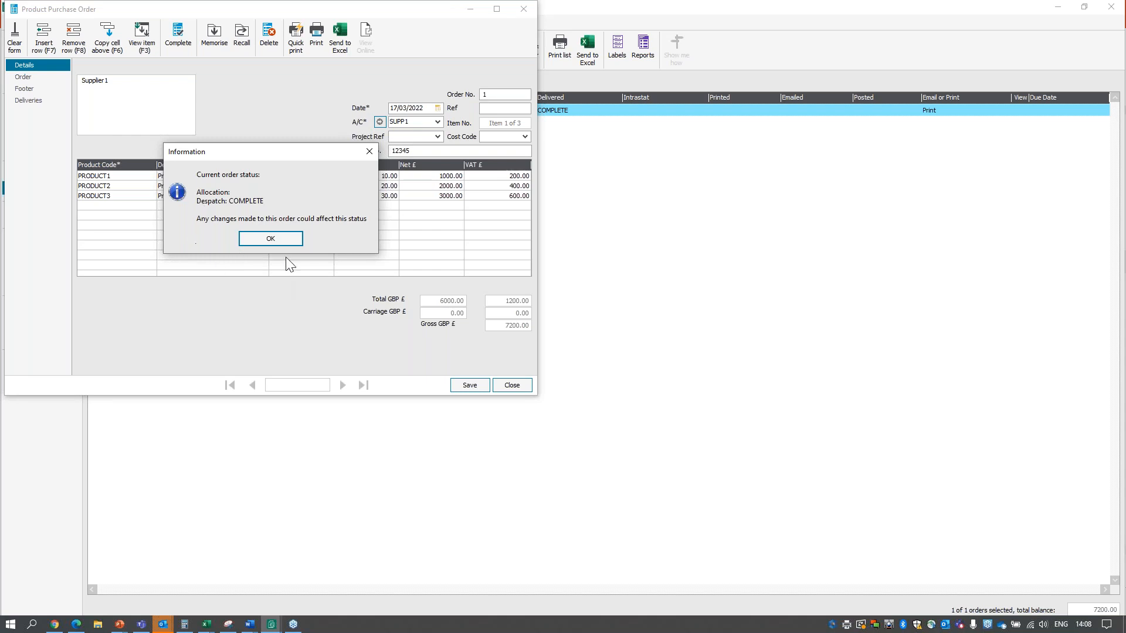
left_click(265, 240)
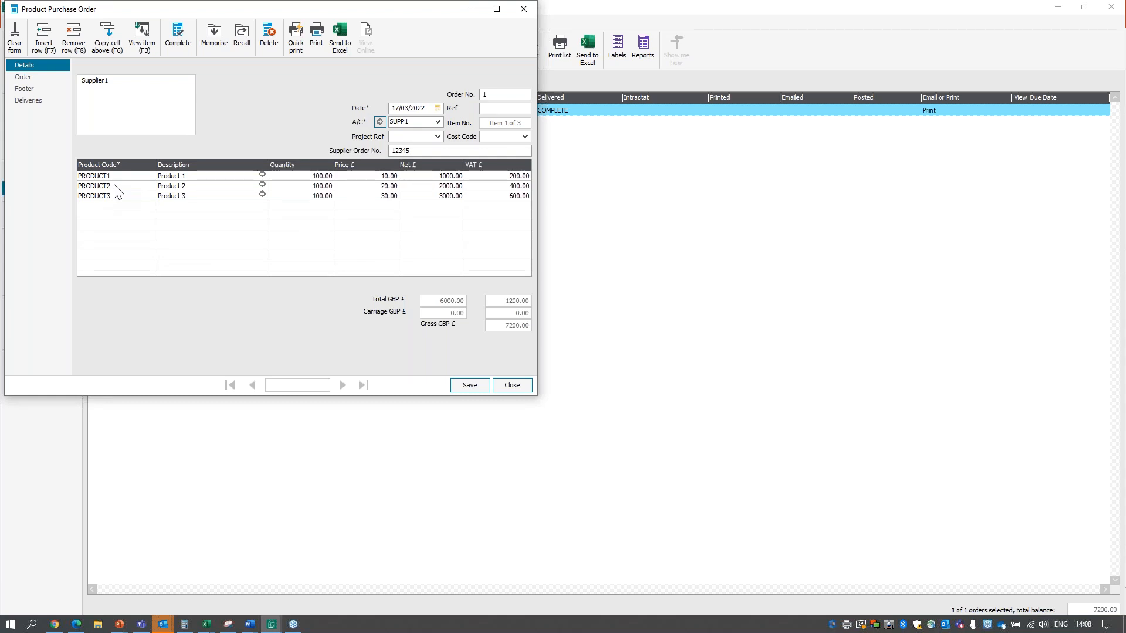
left_click(514, 386)
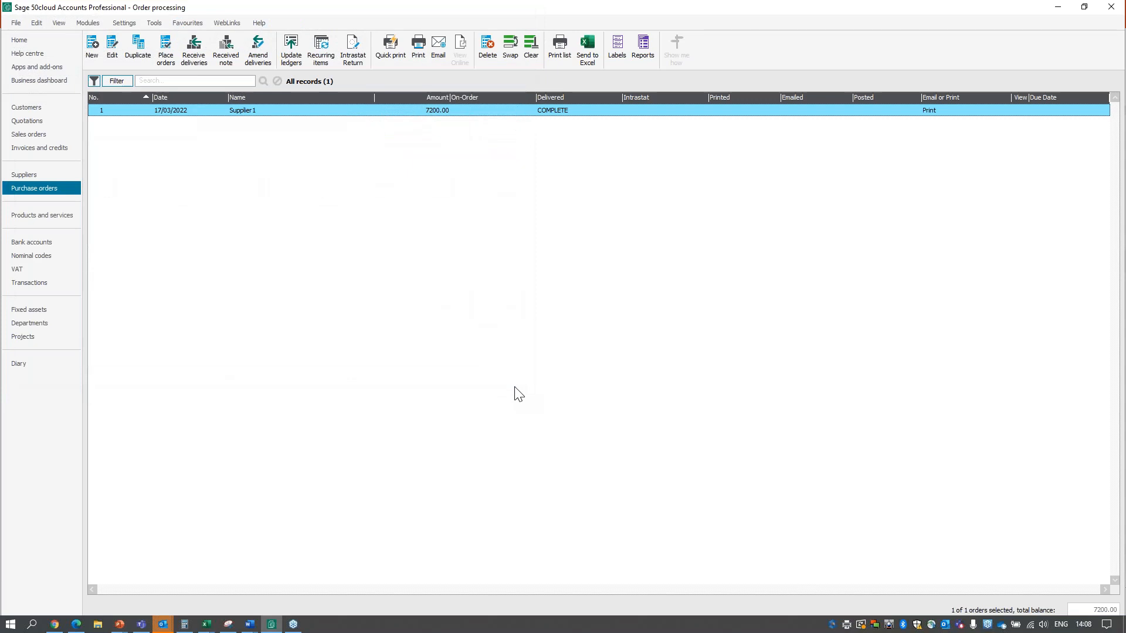
Check the PRODUCT1 record's stock details and activity history in Products and services, and close the record.
left_click(50, 218)
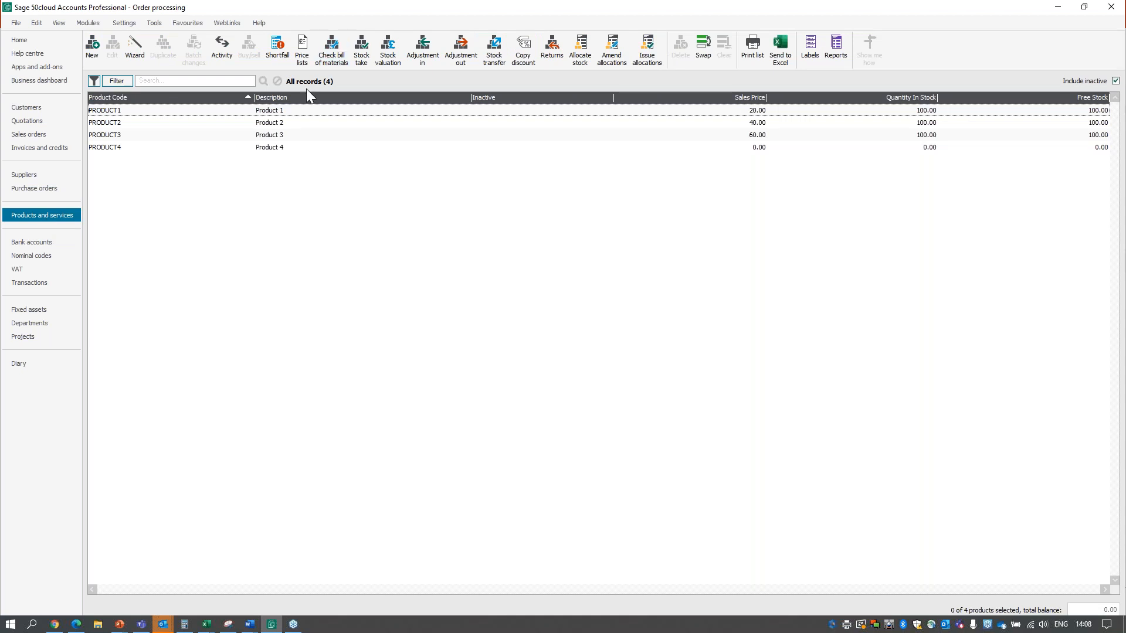
left_click(943, 115)
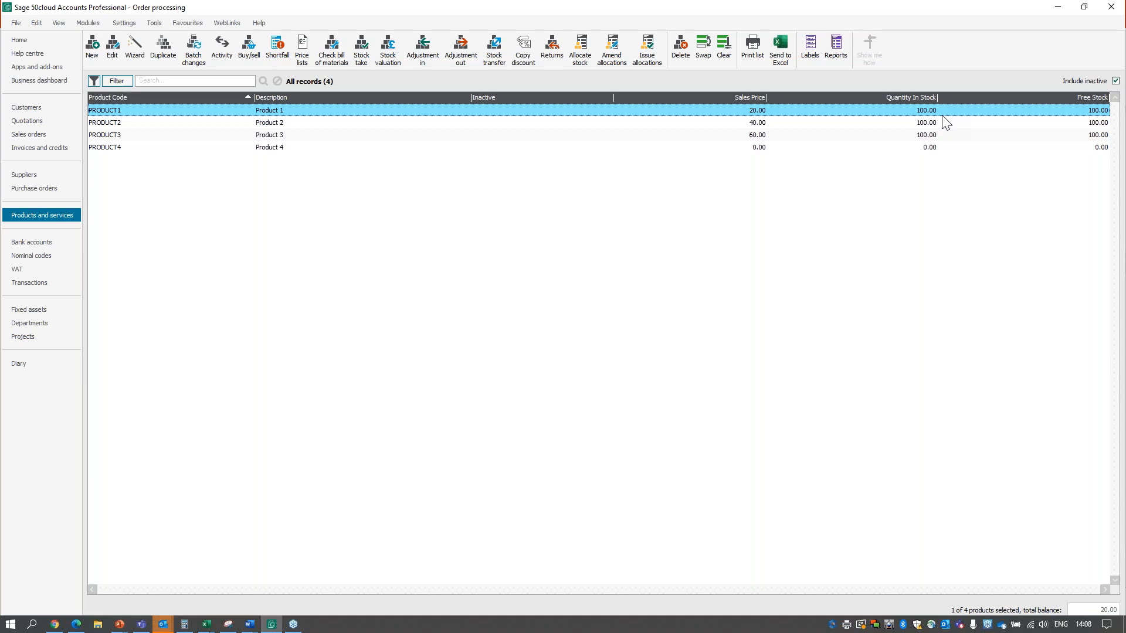
left_click(905, 113)
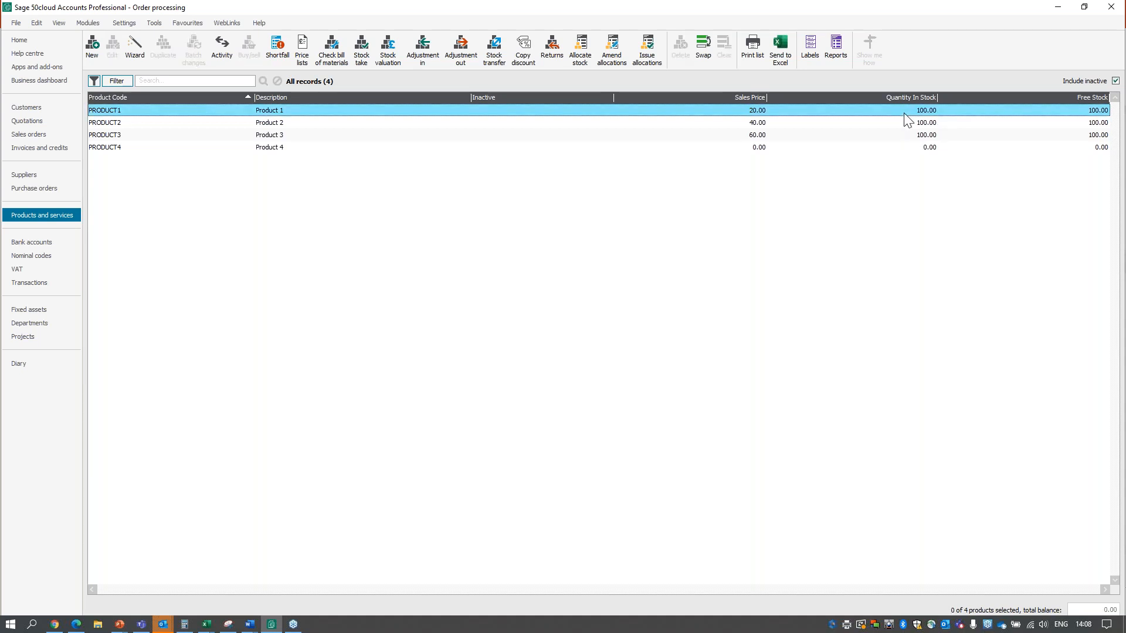
double_click(903, 112)
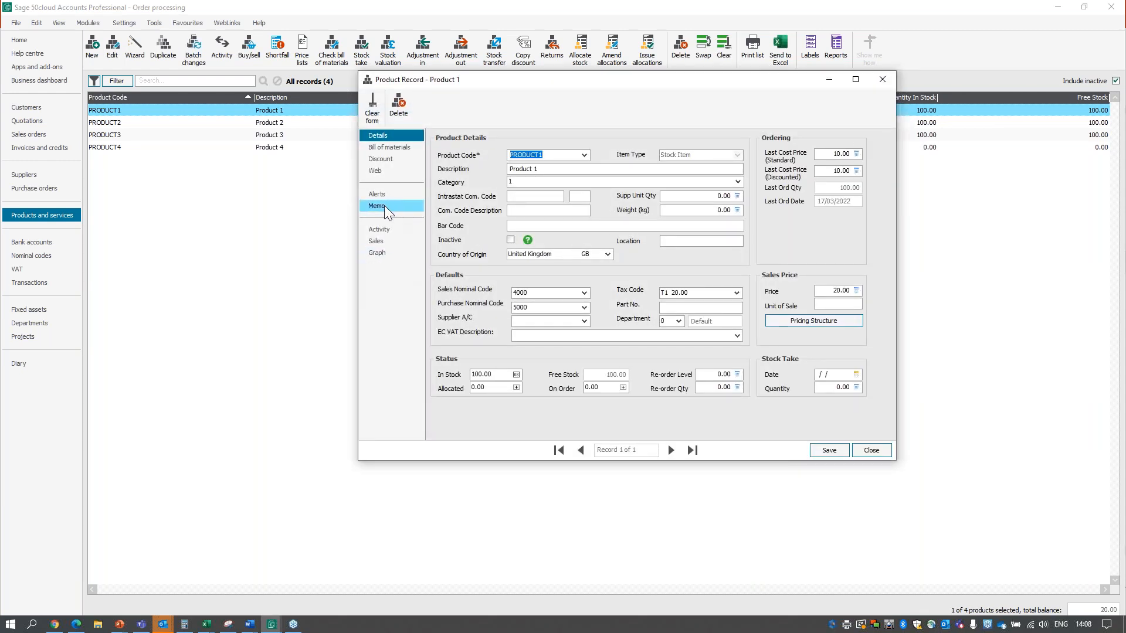
left_click(392, 230)
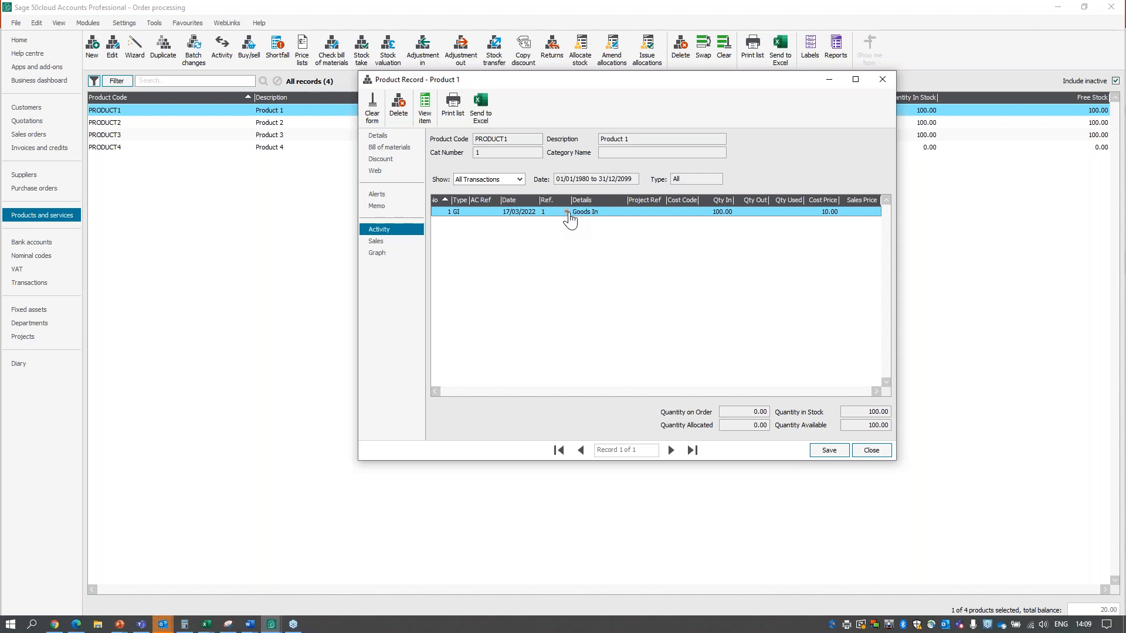
left_click(871, 450)
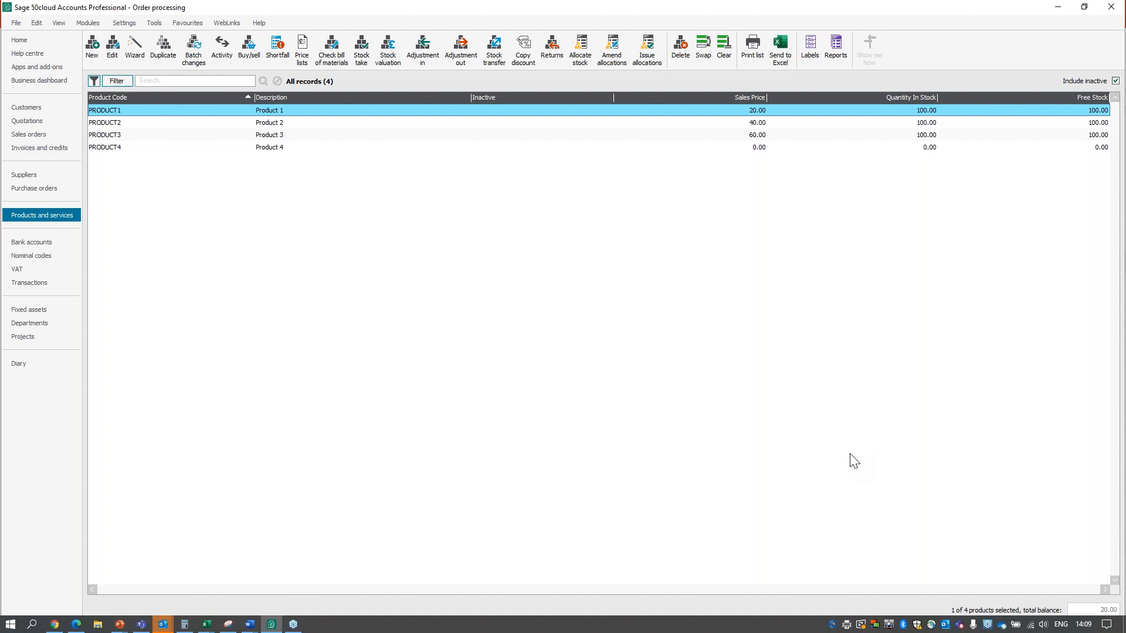
Open the 240.00 sales order for Customer1 and move its window to the middle of the screen.
left_click(58, 135)
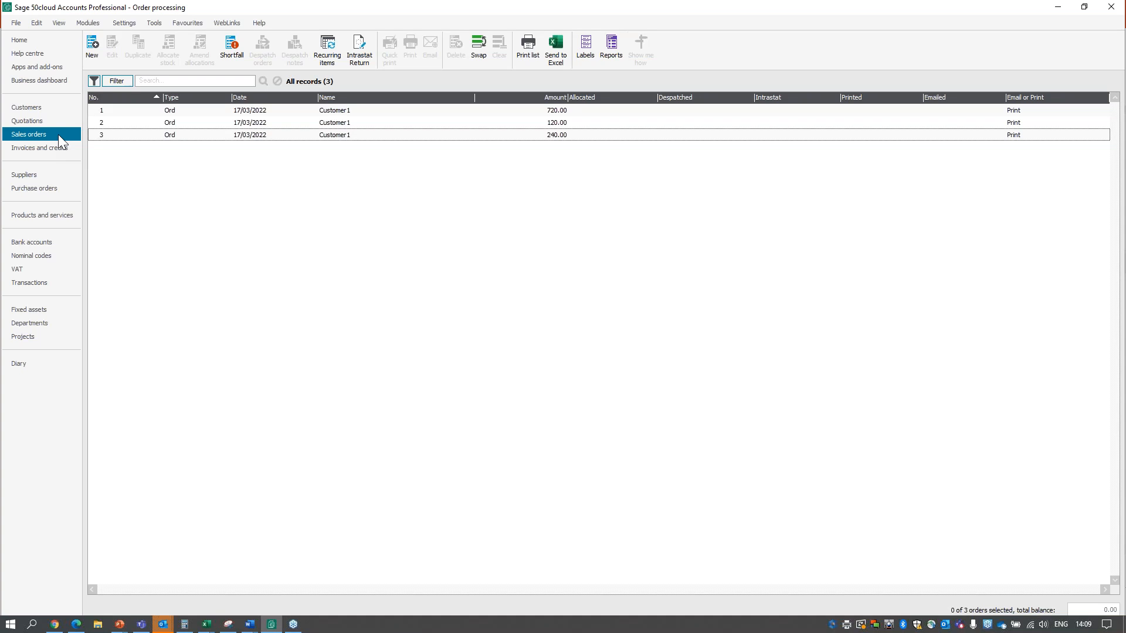
left_click(402, 138)
double_click(400, 135)
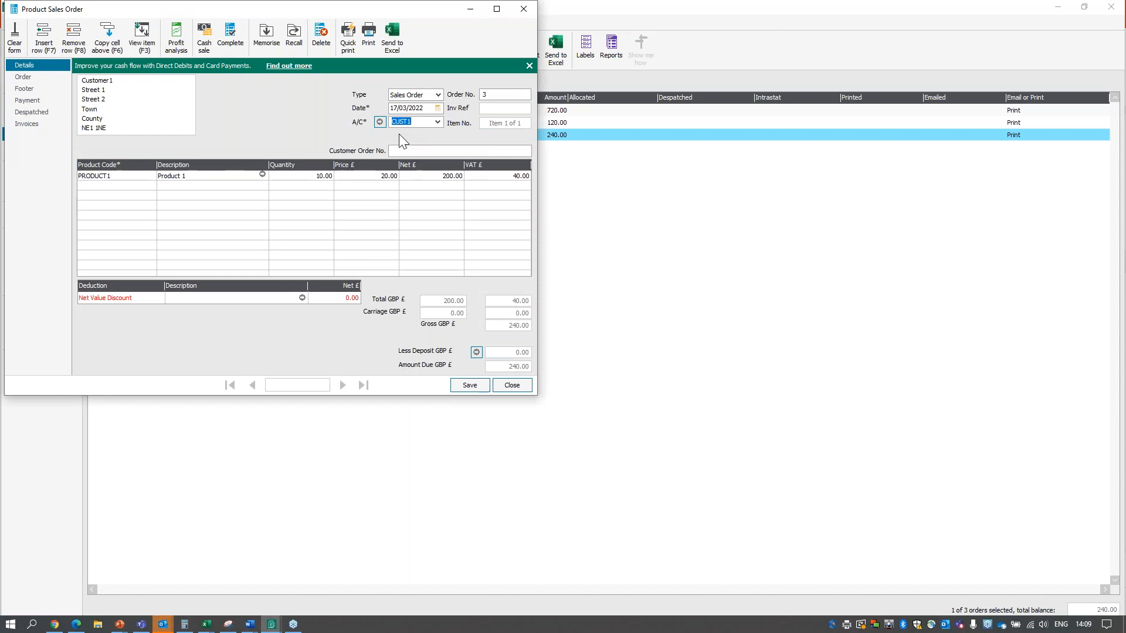
left_click_drag(408, 14, 449, 20)
left_click_drag(576, 55, 737, 101)
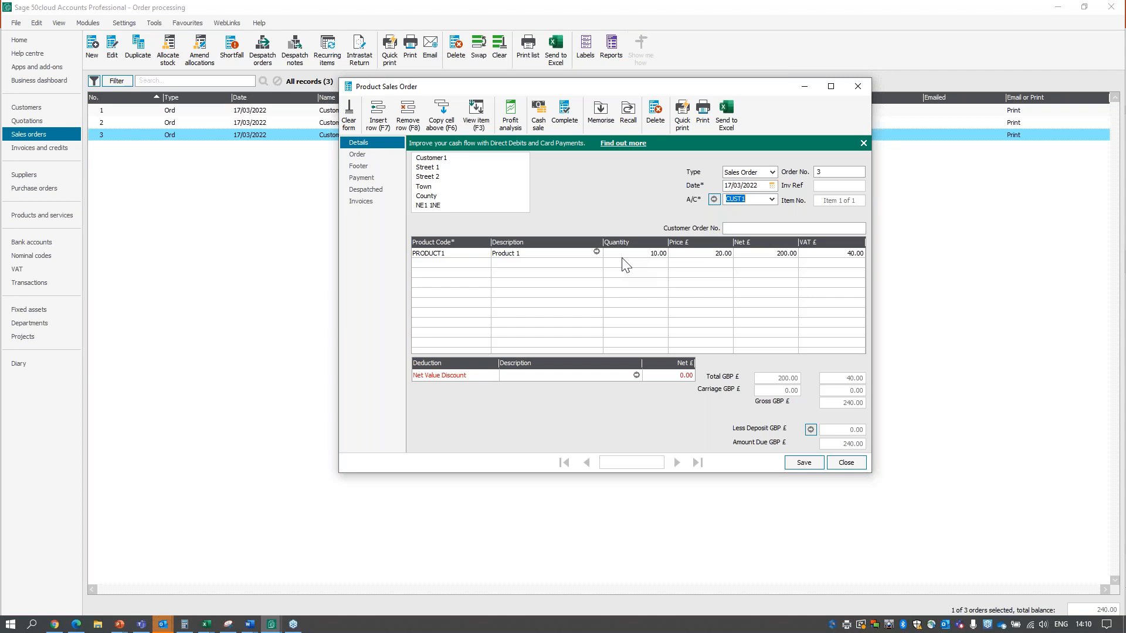
Add a PRODUCT2 line to the sales order and remove that line again.
left_click(445, 263)
left_click(485, 262)
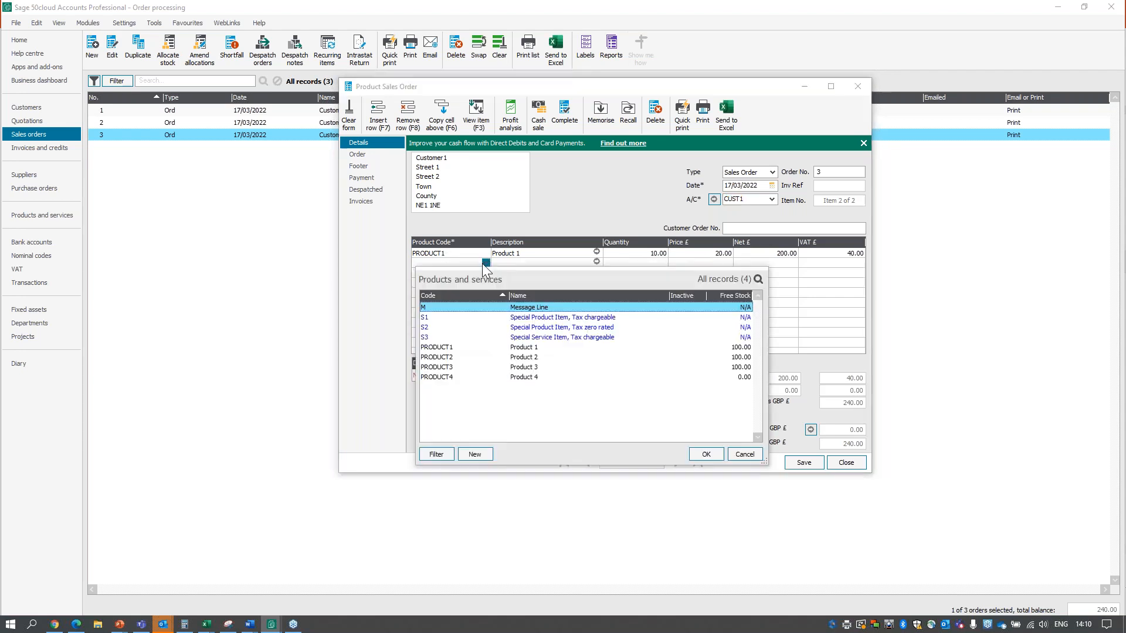
double_click(525, 357)
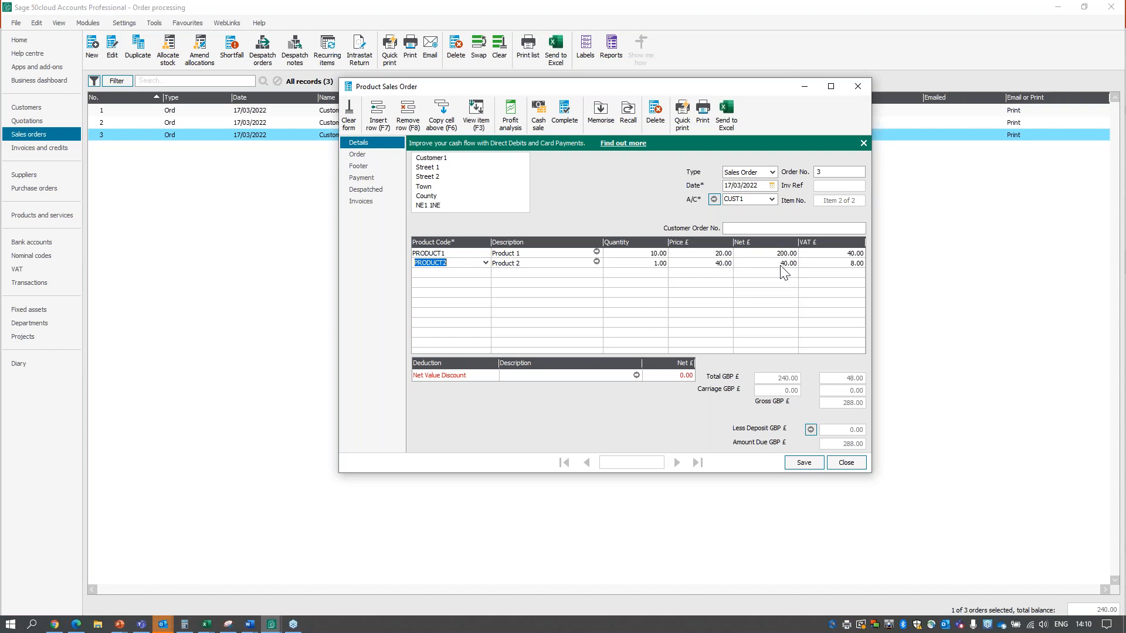
left_click(412, 121)
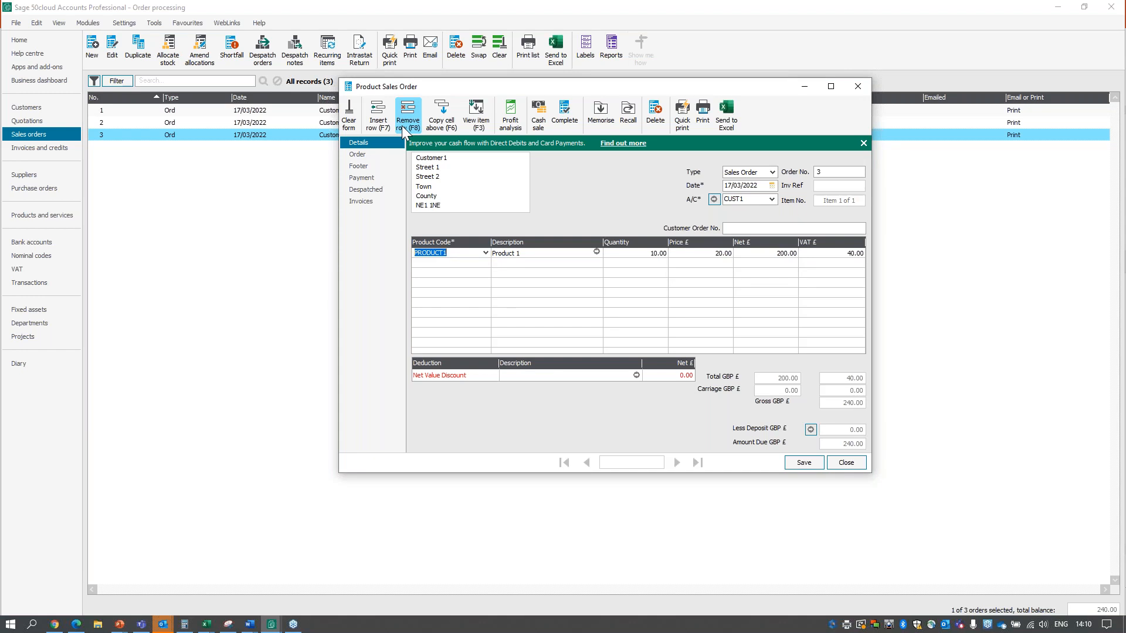
Save the sales order with its stock allocated immediately, and close the order form.
left_click(807, 464)
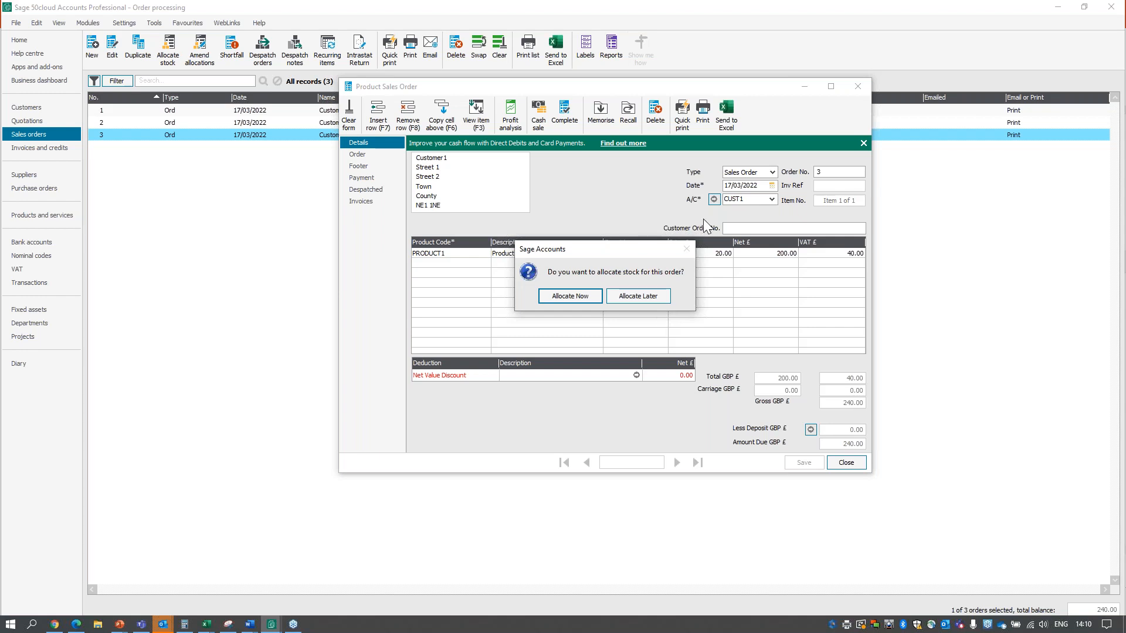
left_click_drag(633, 254, 526, 279)
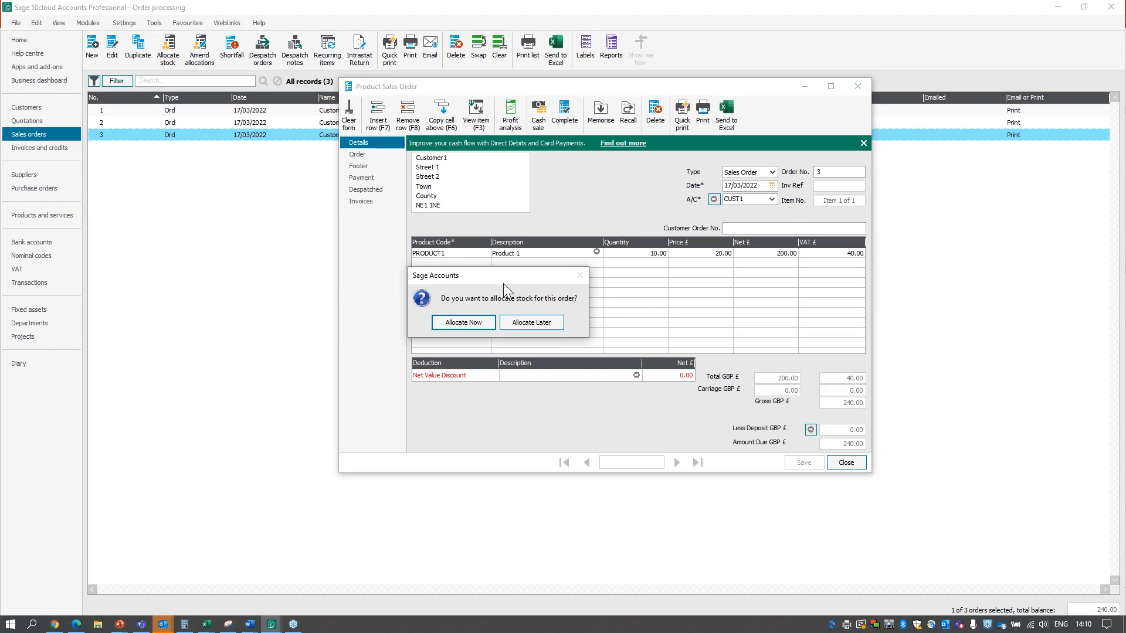
left_click(470, 326)
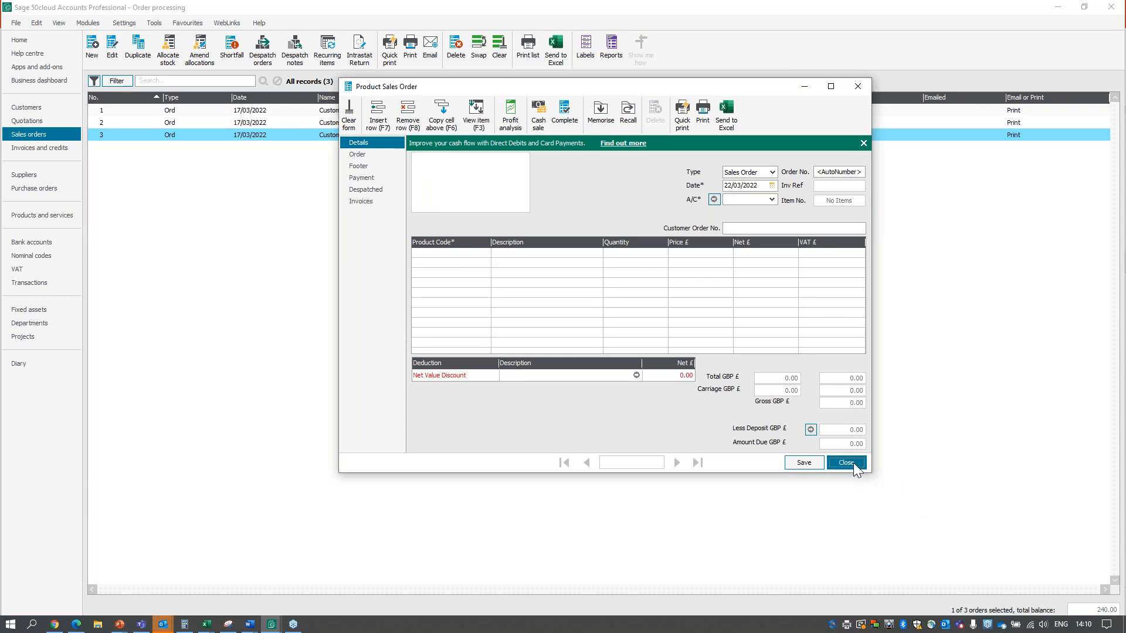
left_click(846, 463)
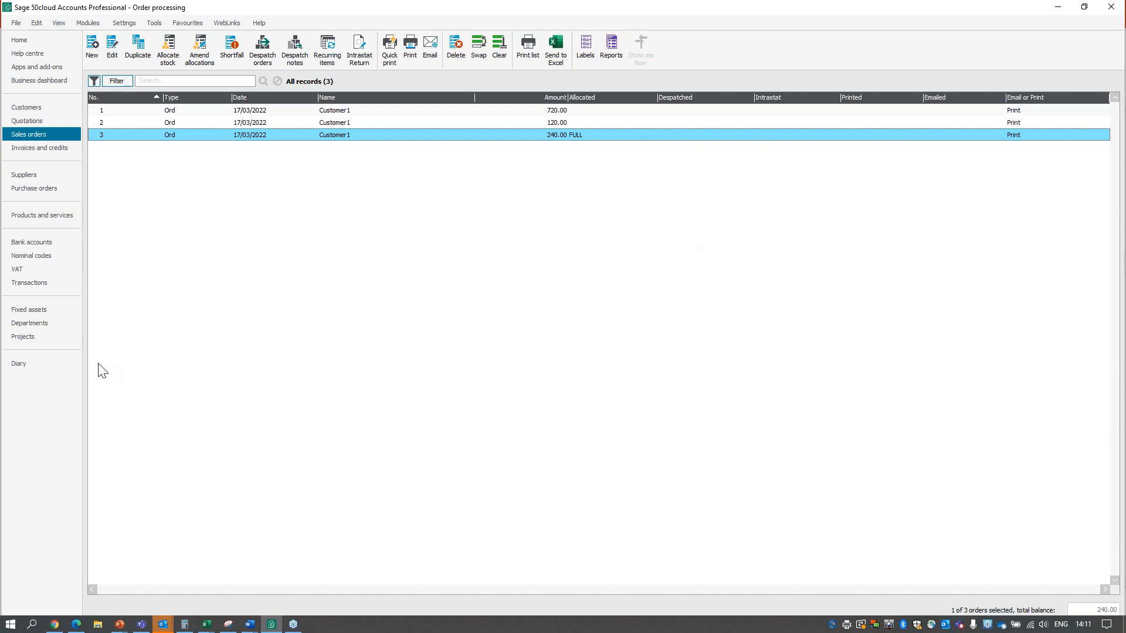
Check the allocated and free stock on the PRODUCT1 record, and close the record.
left_click(59, 216)
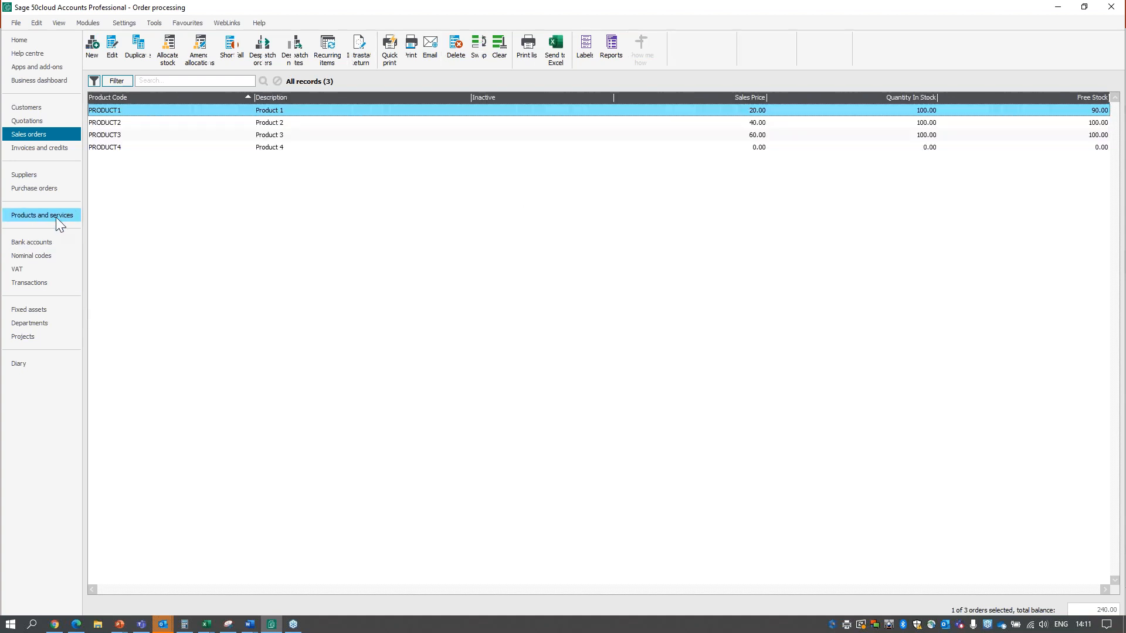
double_click(178, 110)
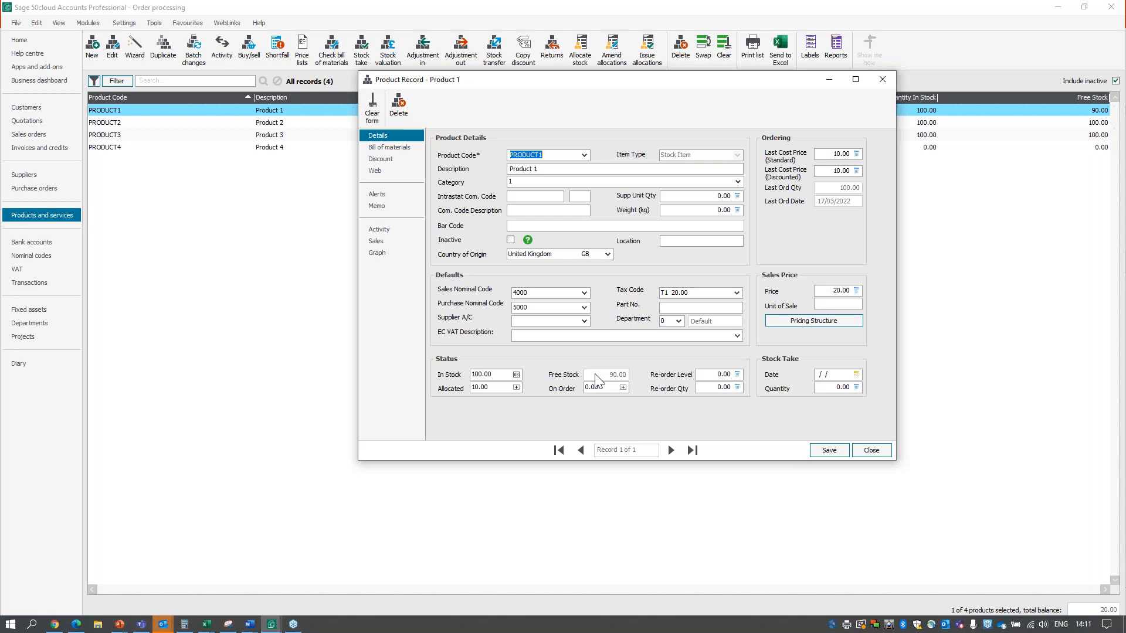
left_click(873, 450)
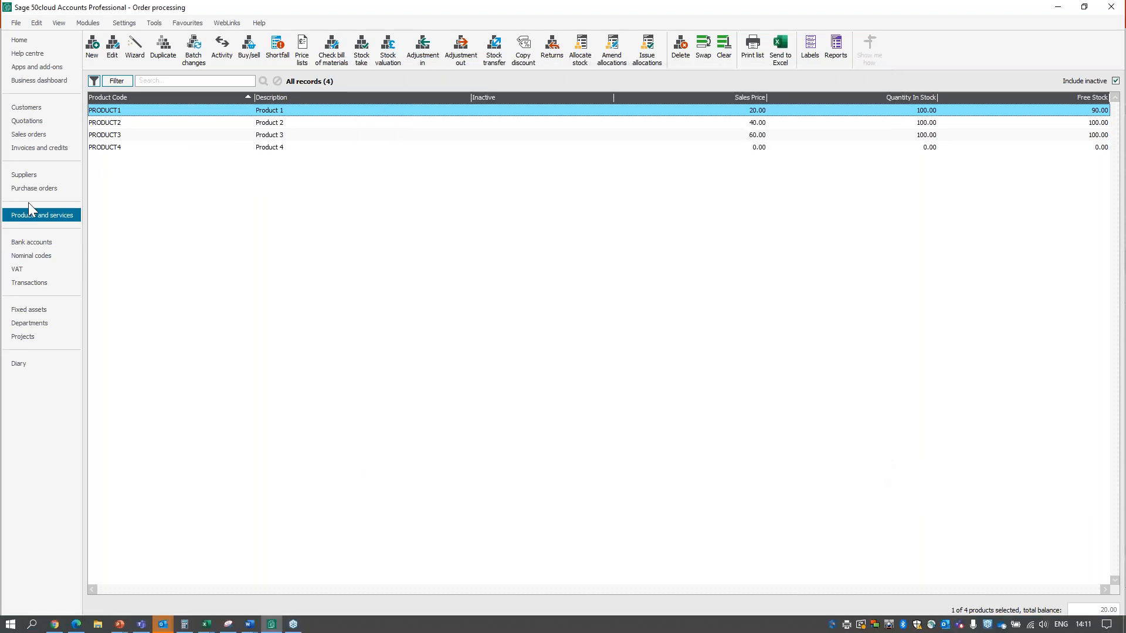
Despatch the fully allocated sales order with invoice details and a stock update, choosing to print the delivery note now.
left_click(40, 136)
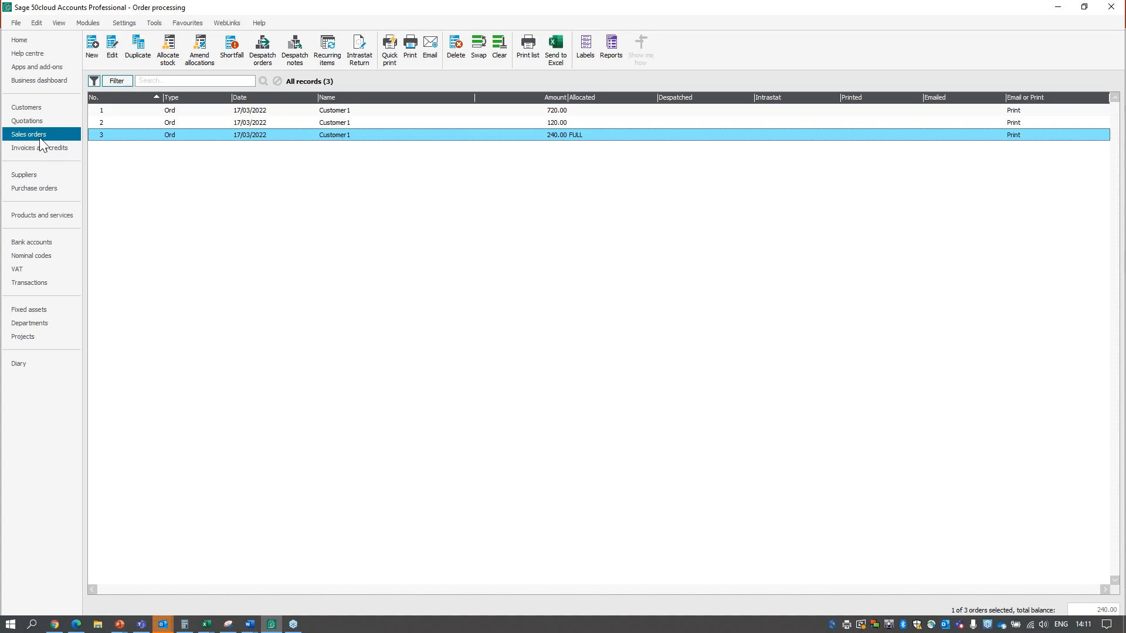
left_click(265, 58)
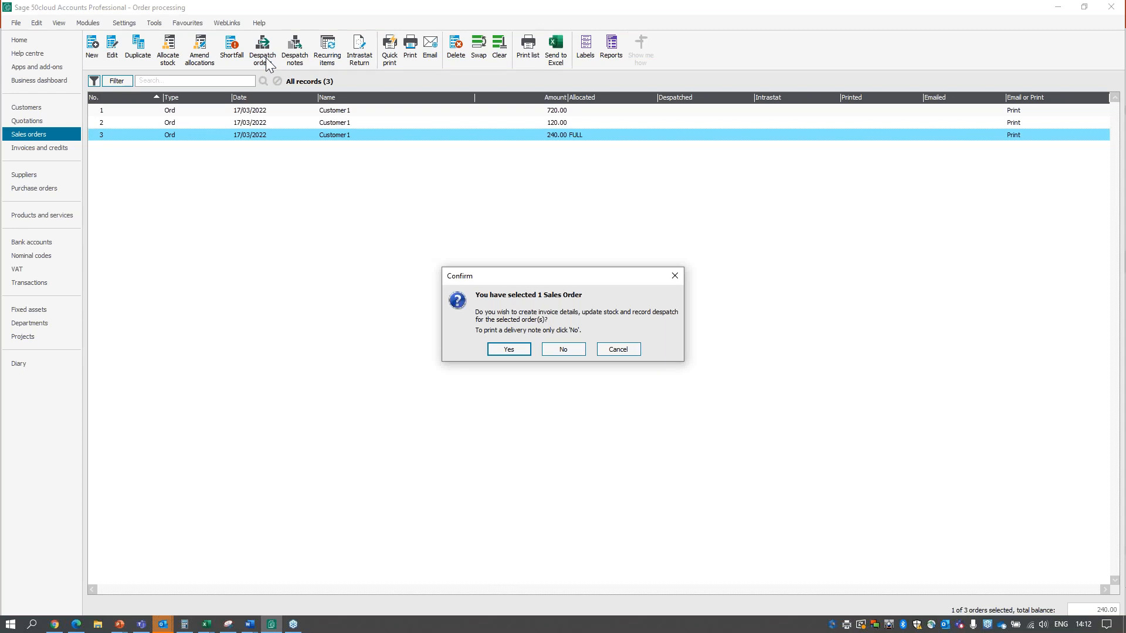
left_click(515, 347)
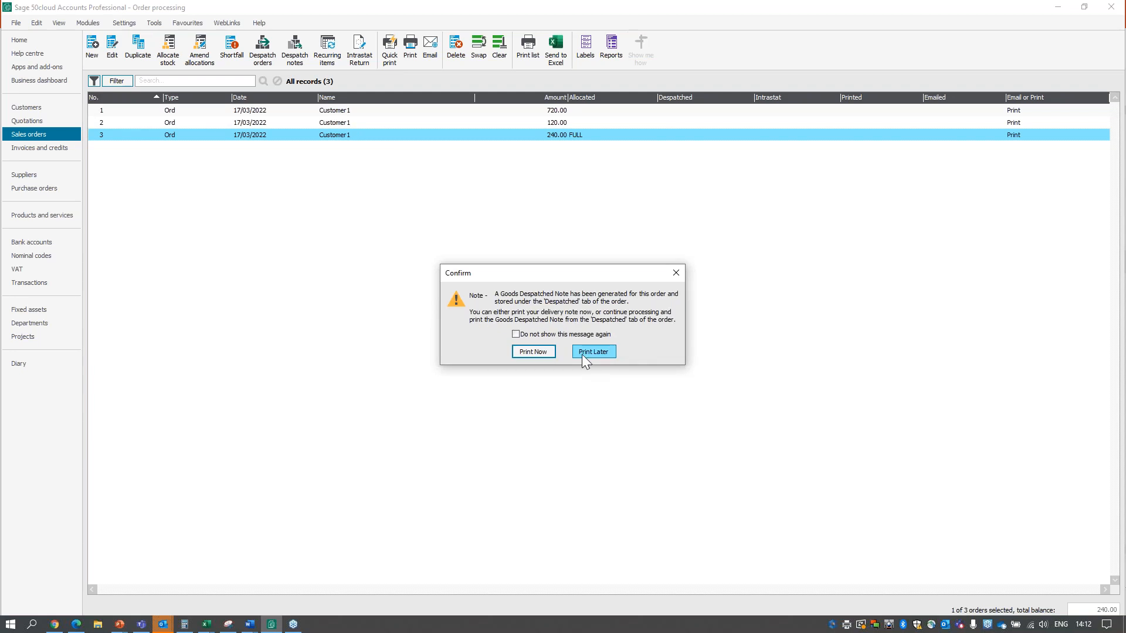
left_click(538, 353)
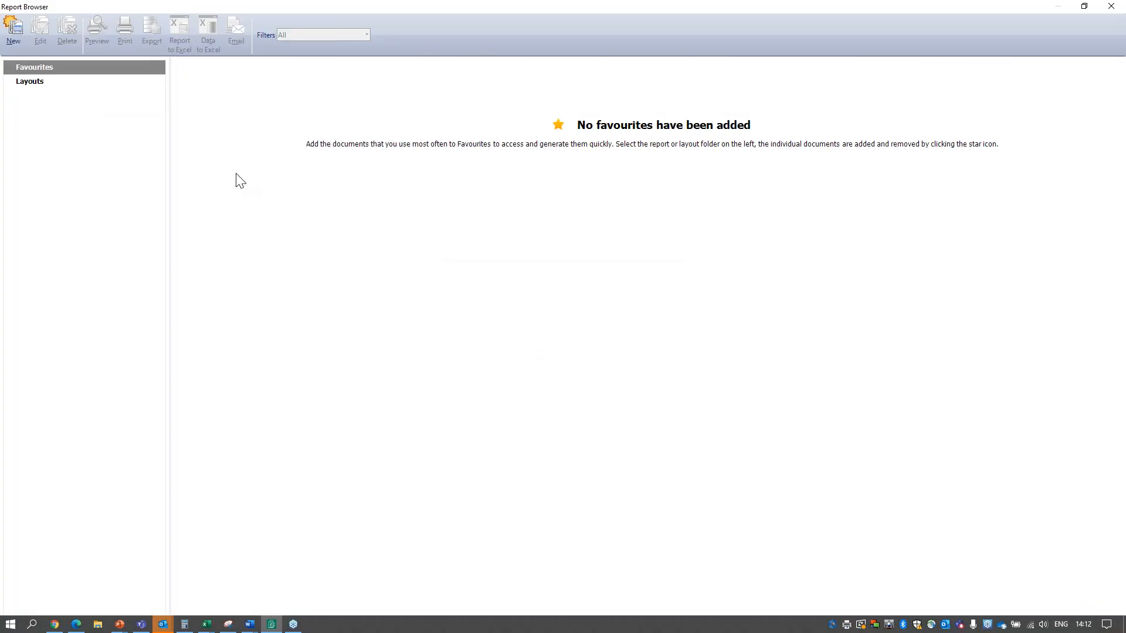
Preview the delivery note with the A4 Despatch Note - Plain Paper (Print or Email) layout, and close the preview and report browser.
left_click(34, 84)
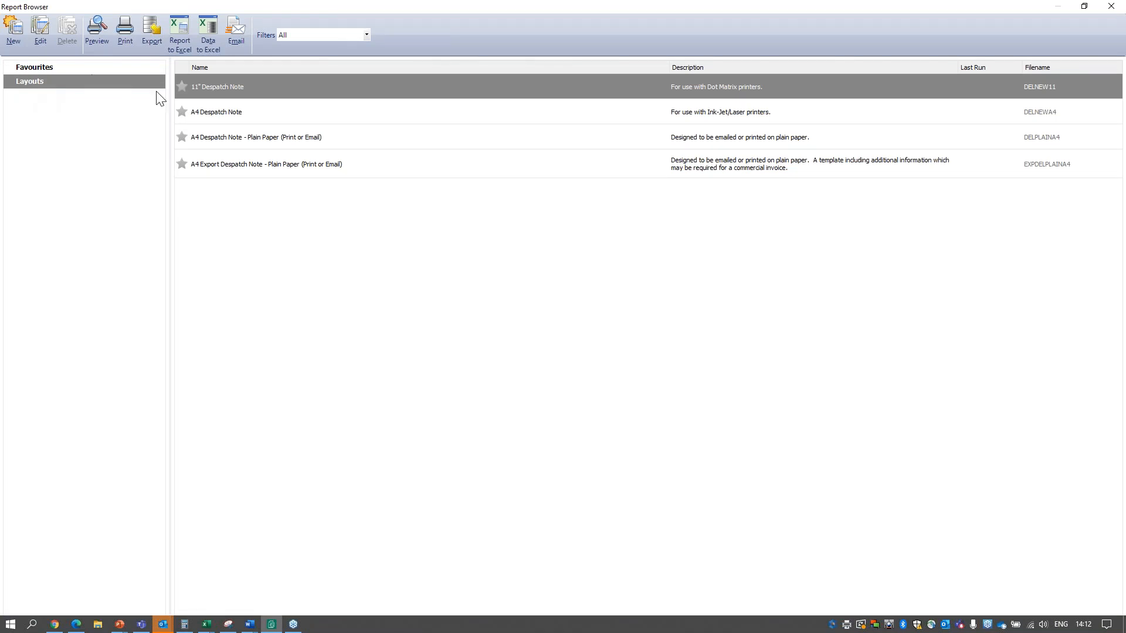
double_click(364, 141)
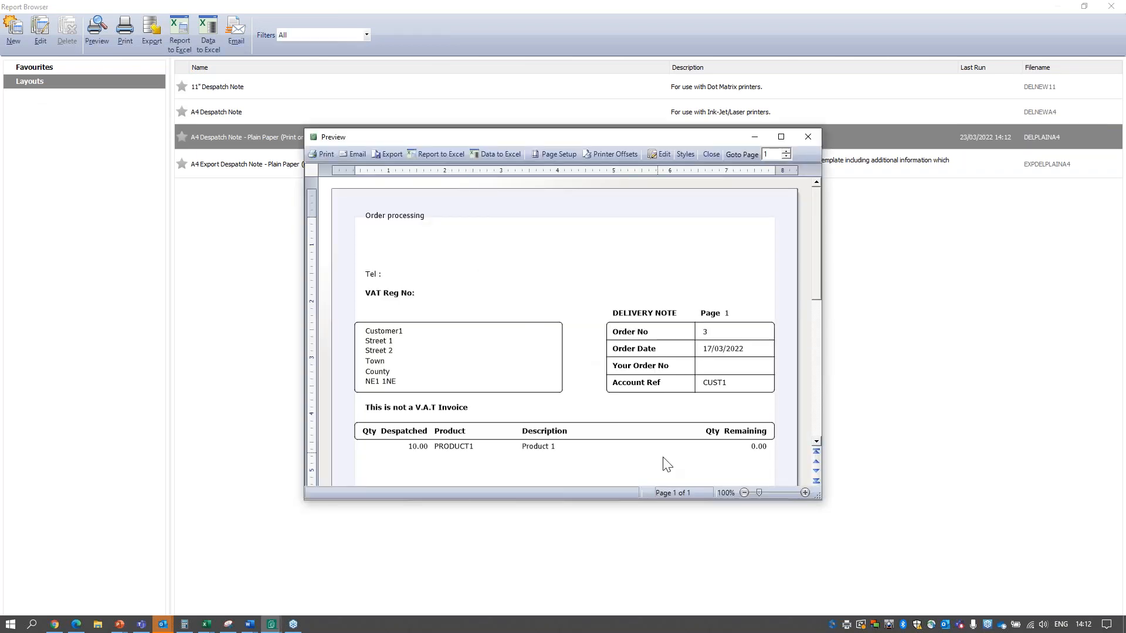
scroll(609, 336, "down", 5)
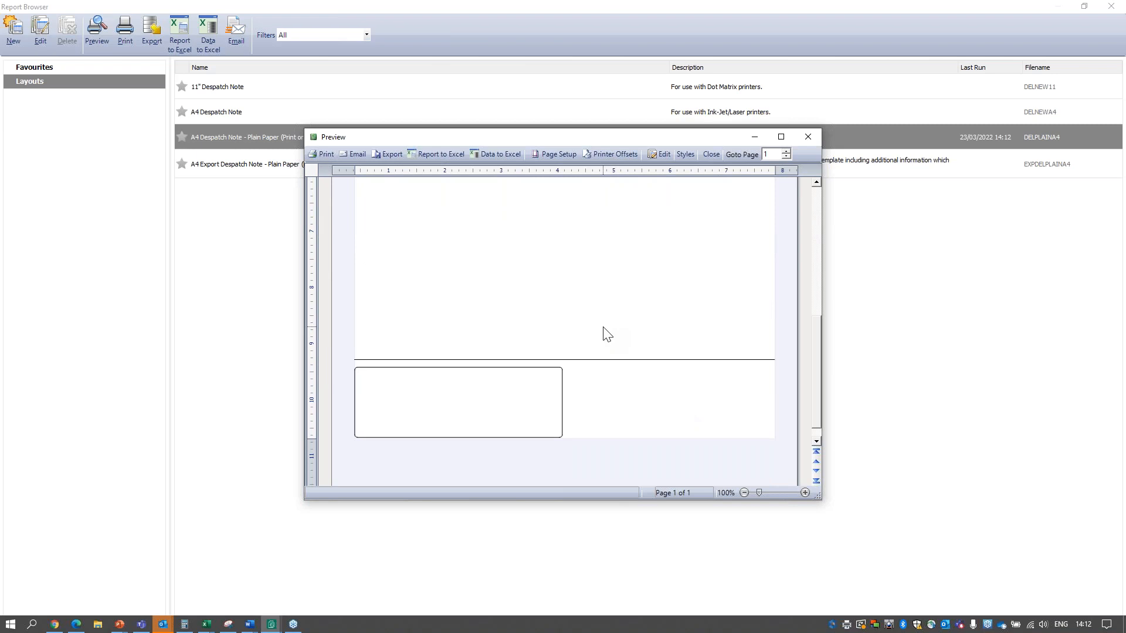
scroll(607, 334, "up", 5)
scroll(605, 334, "up", 1)
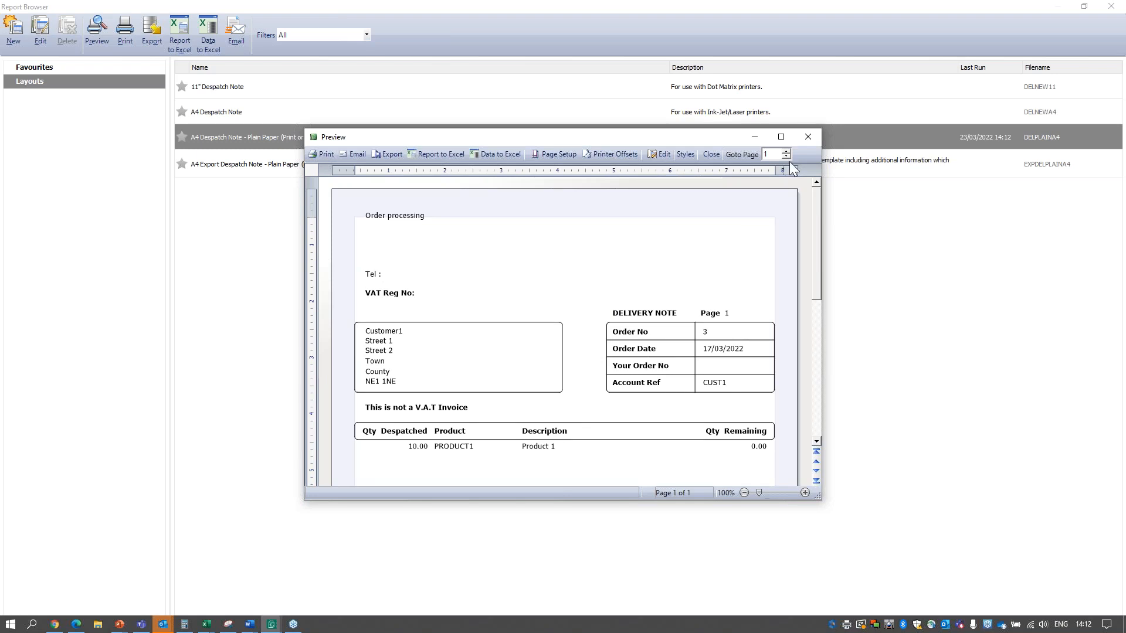
left_click(809, 140)
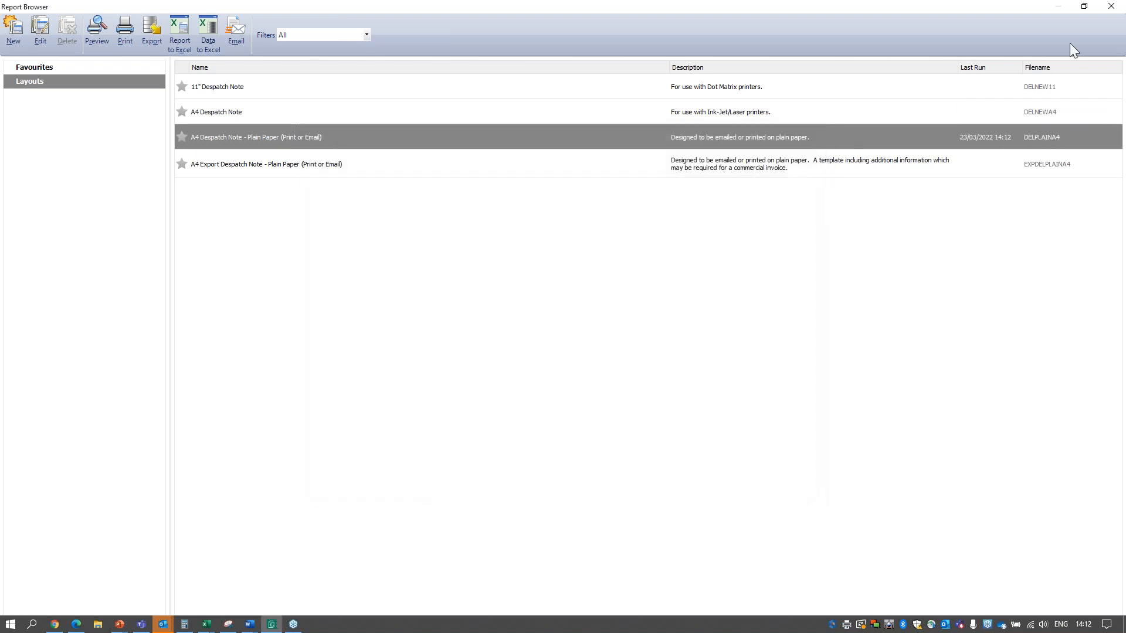
left_click(1113, 8)
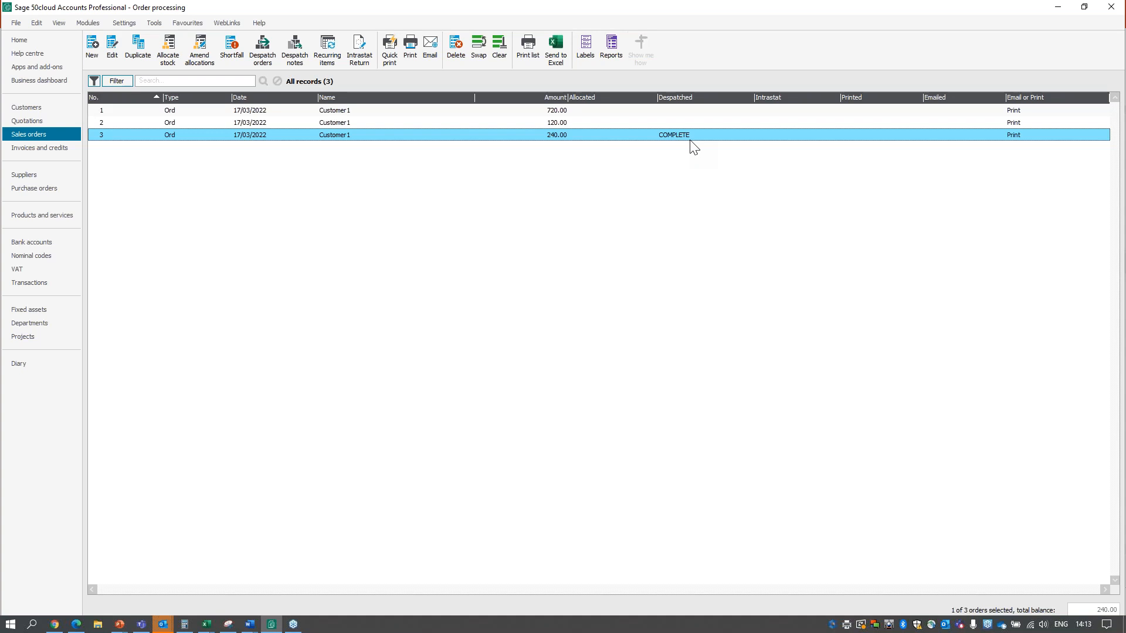
Review the goods despatched note and the linked invoice of the fully despatched sales order, and close the order.
left_click(456, 133, "ctrl")
left_click(459, 136)
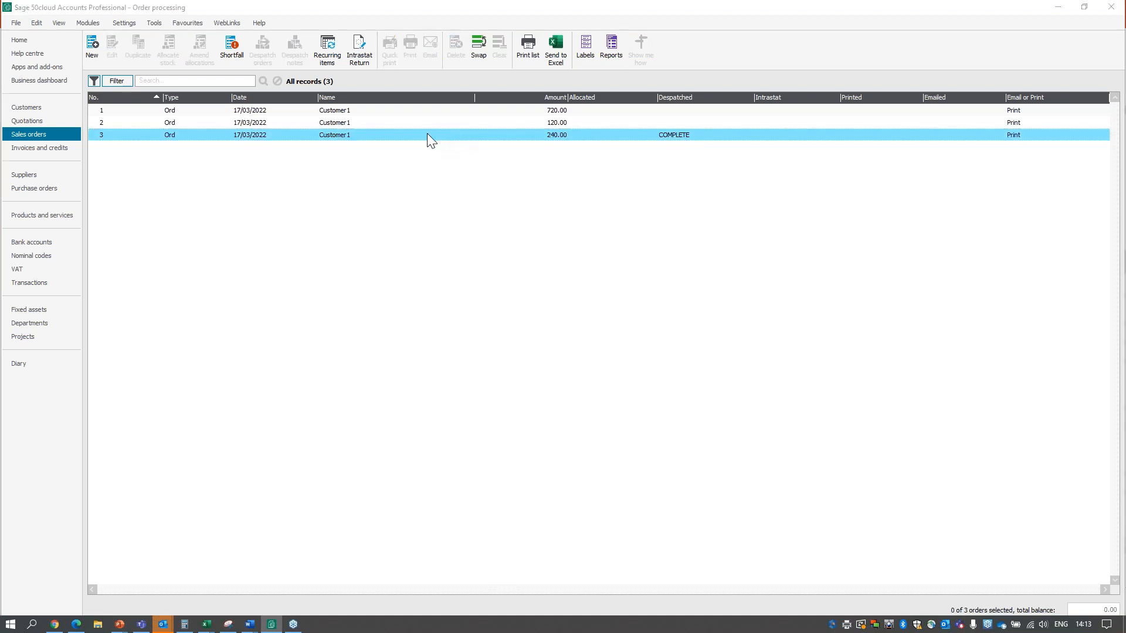
double_click(371, 135)
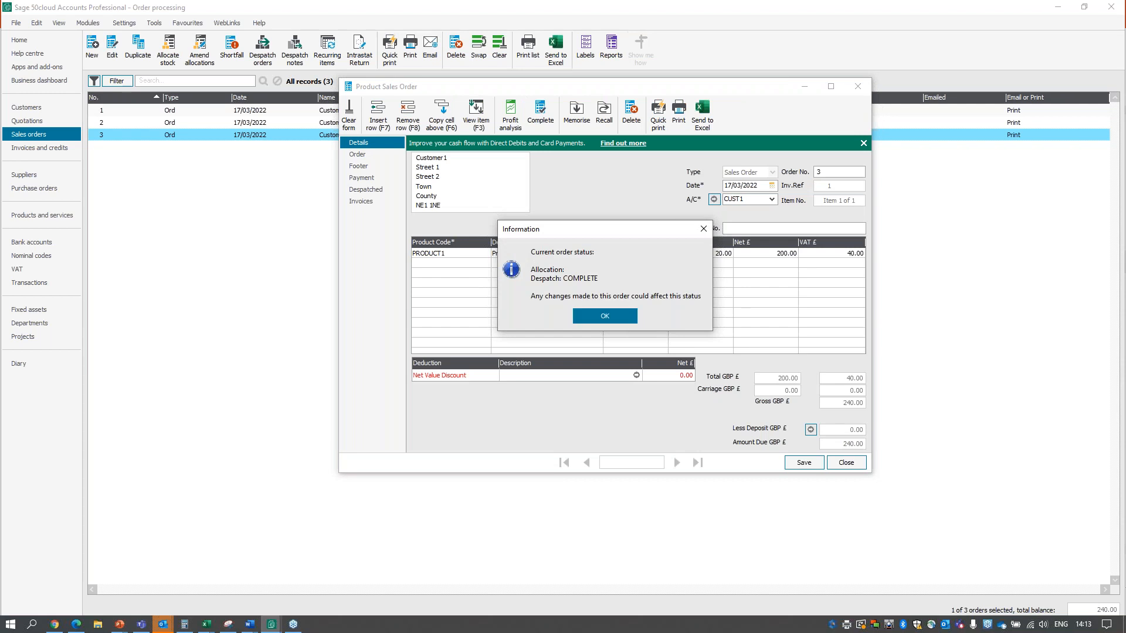
left_click(604, 316)
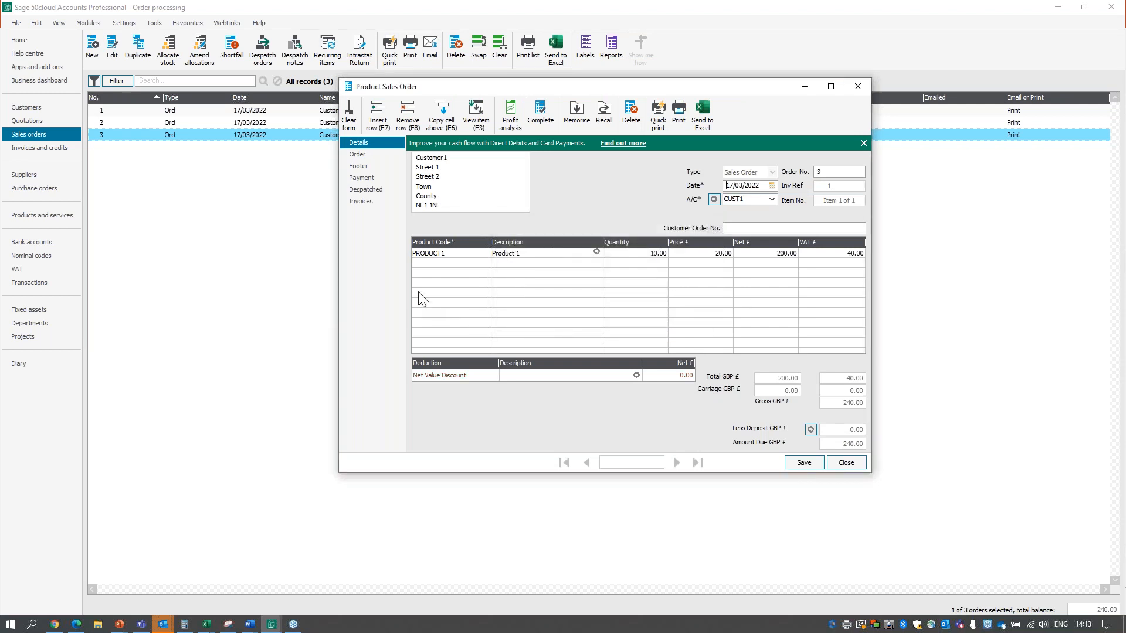
left_click(370, 194)
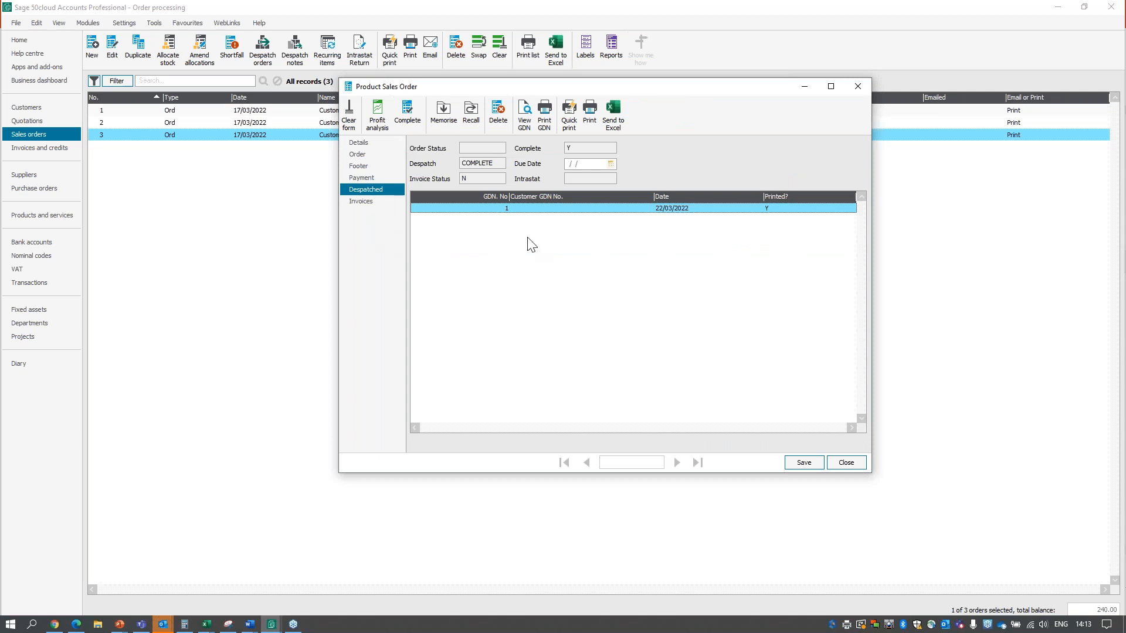
left_click(531, 128)
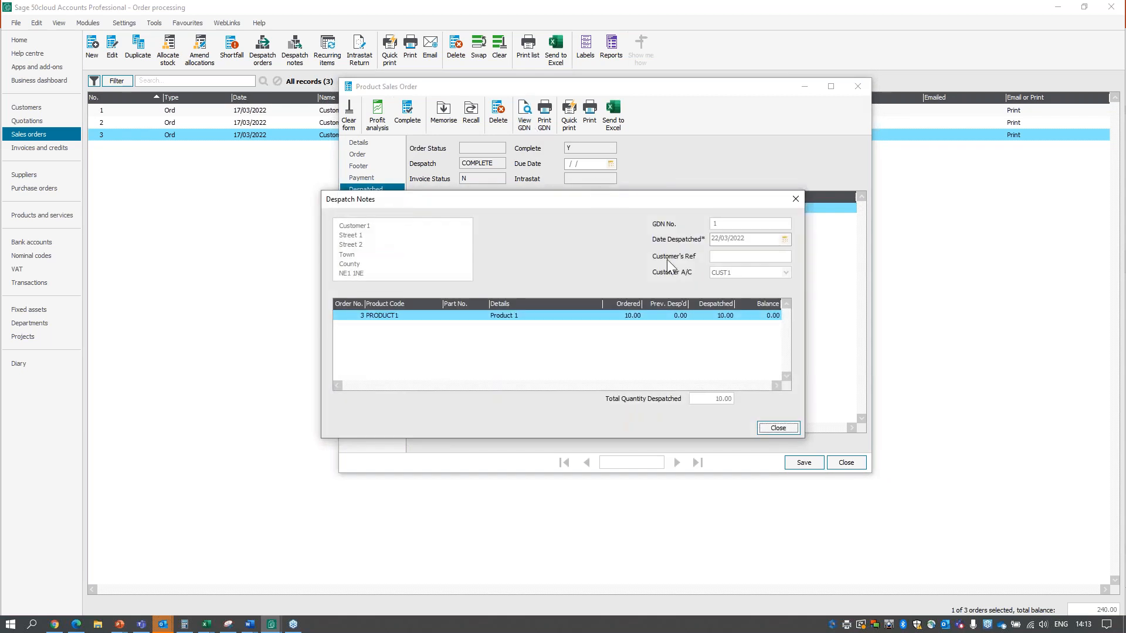
left_click(776, 427)
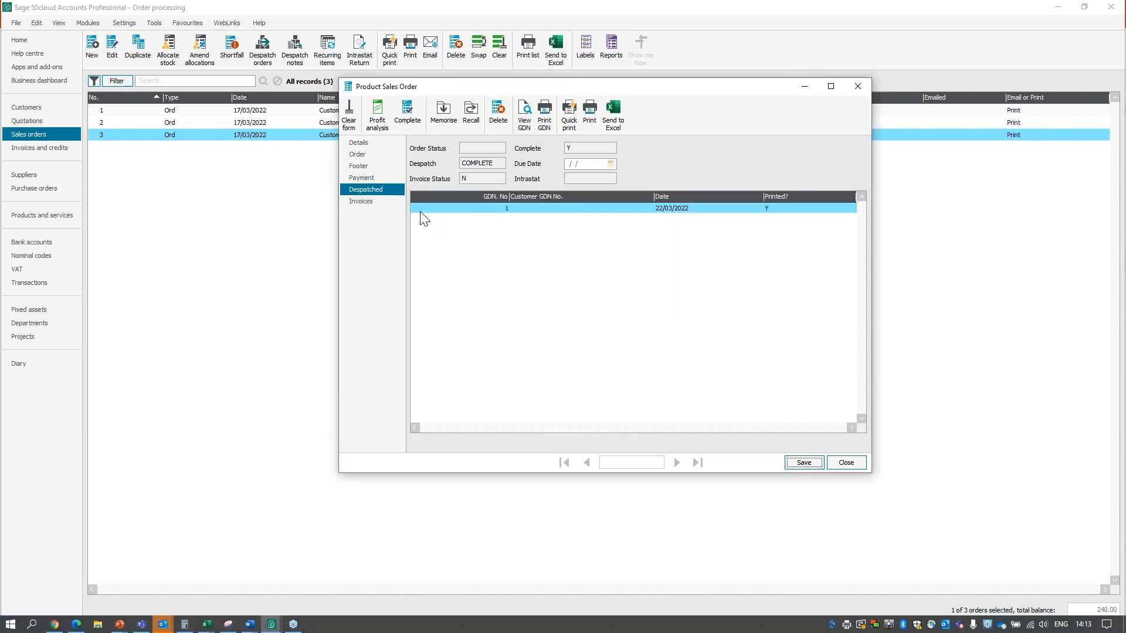
left_click(367, 202)
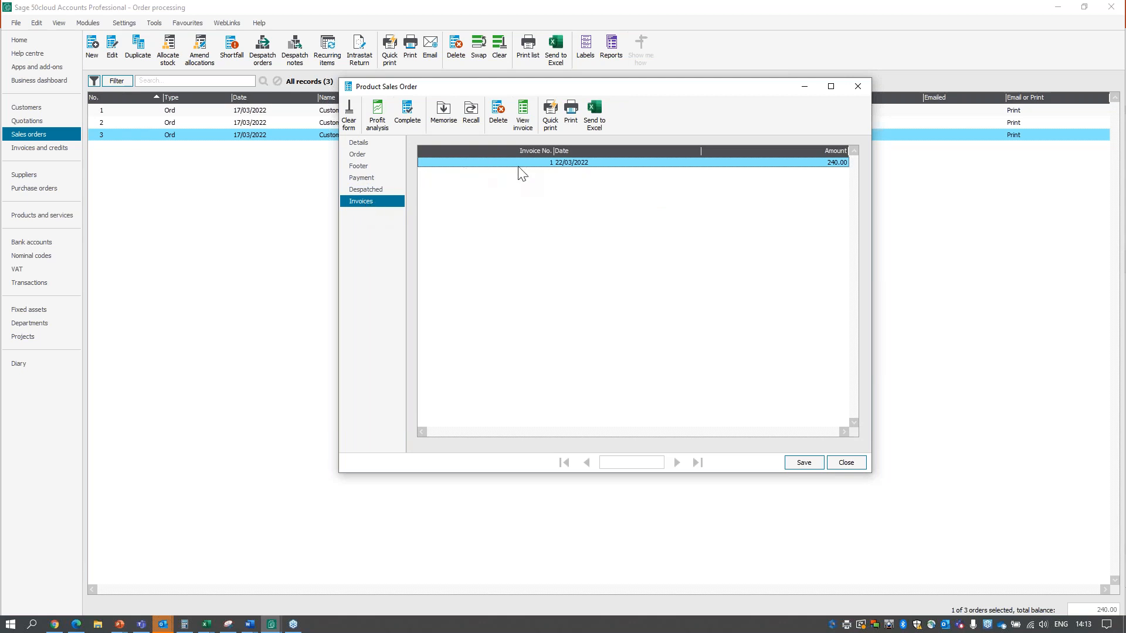
left_click(852, 463)
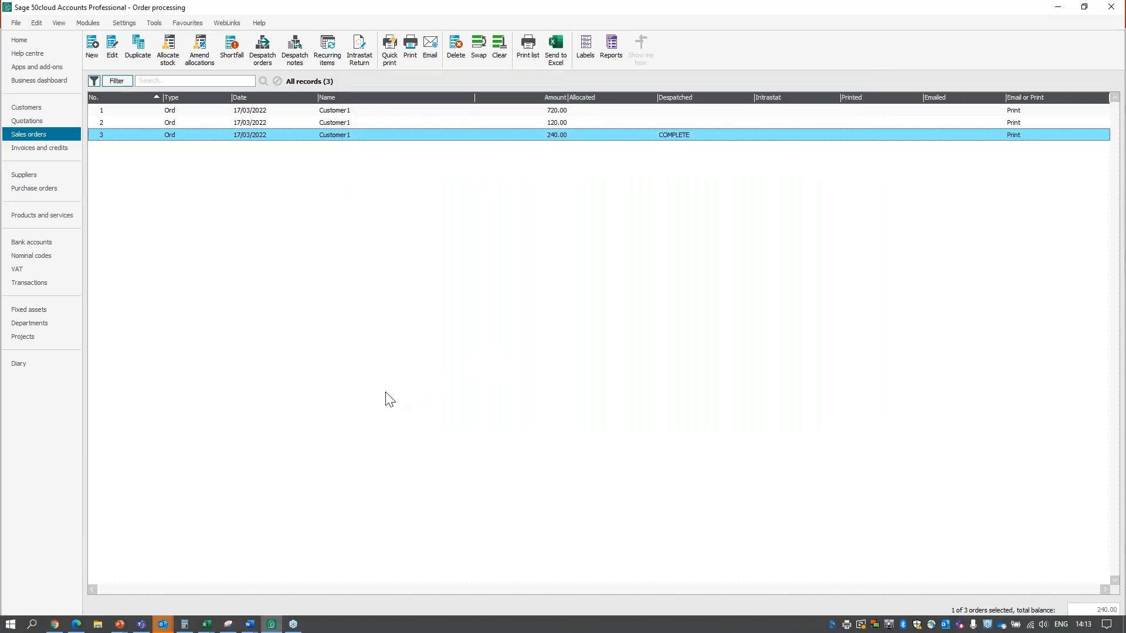
Update the ledgers with the 240.00 Customer1 invoice using Preview output, and close the update report.
left_click(62, 150)
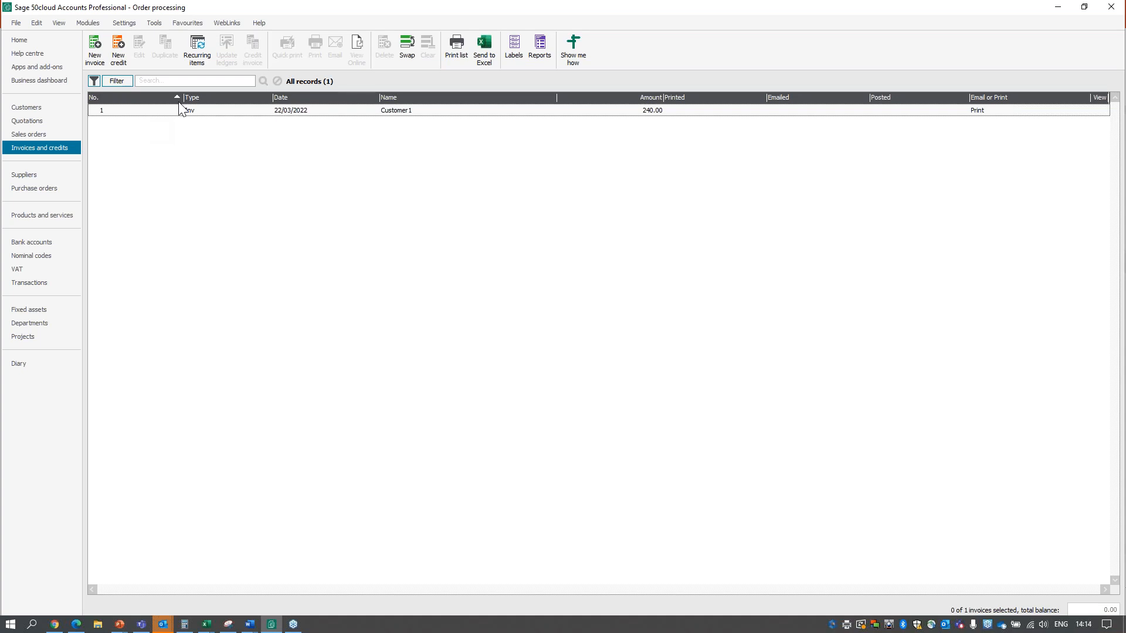
left_click(233, 117)
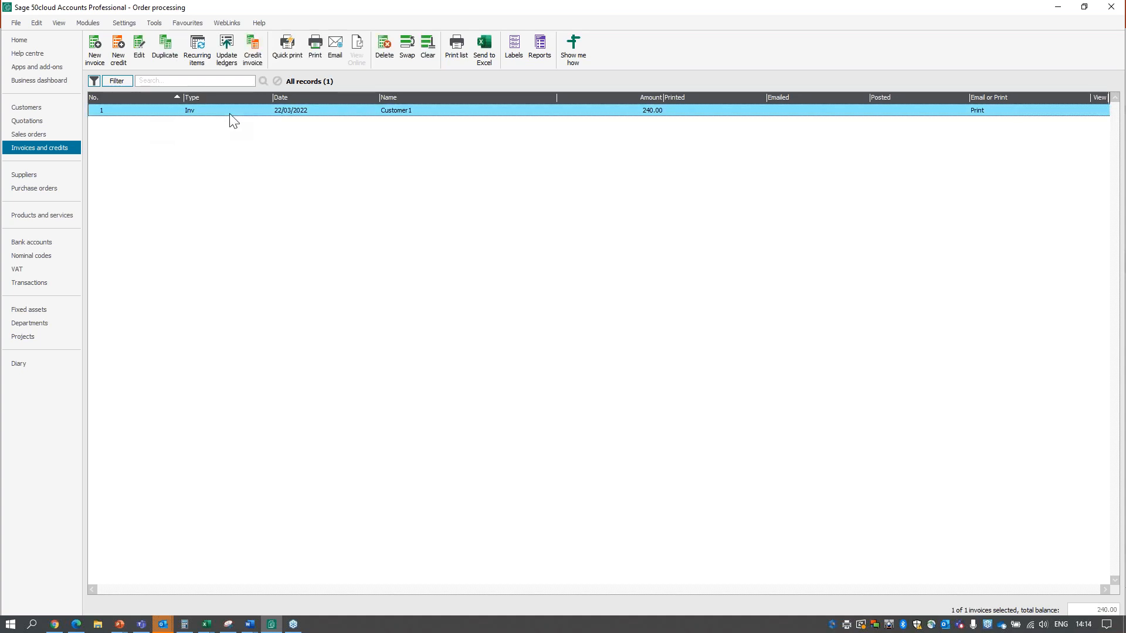
left_click(228, 55)
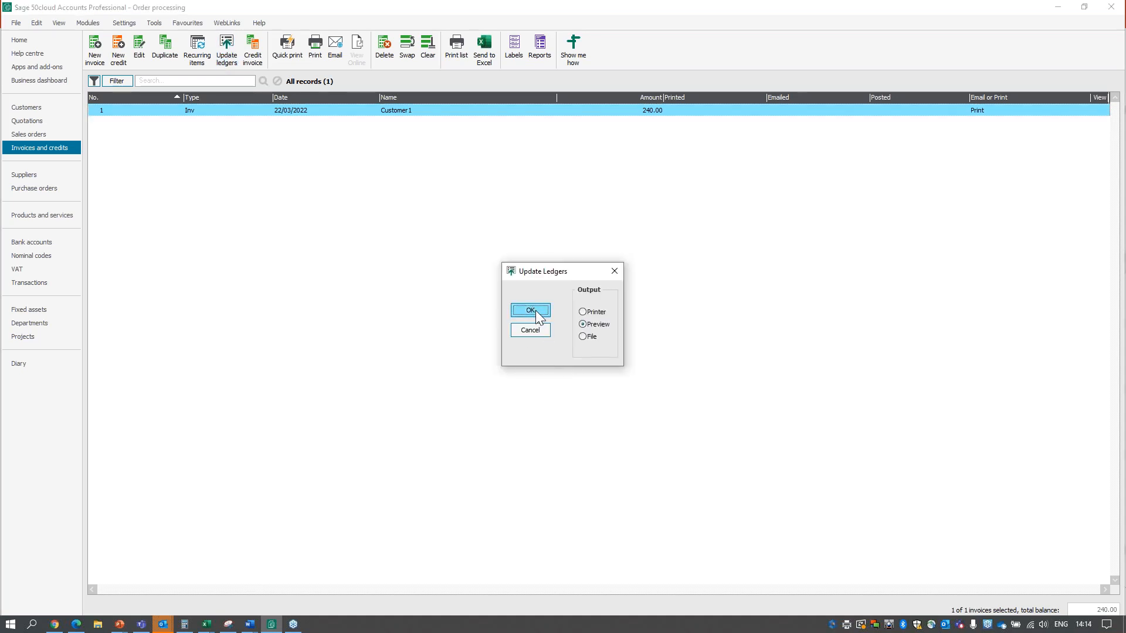
left_click(535, 311)
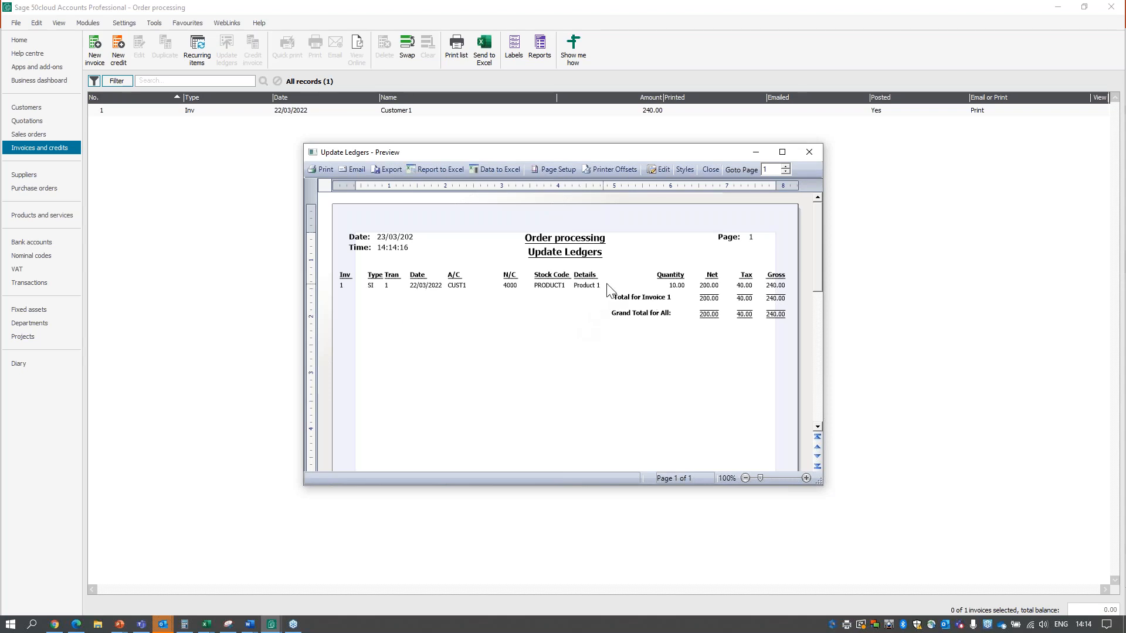
left_click(808, 154)
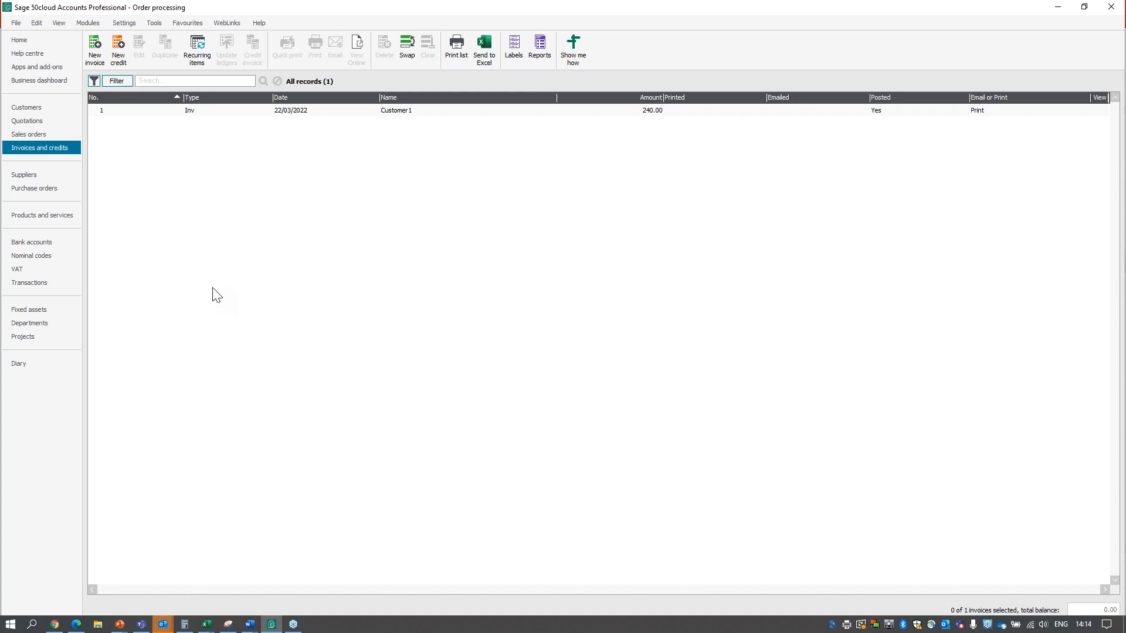
Save the 720.00 Customer1 sales order with Allocate Later, and allocate all its stock from the sales orders list.
left_click(34, 136)
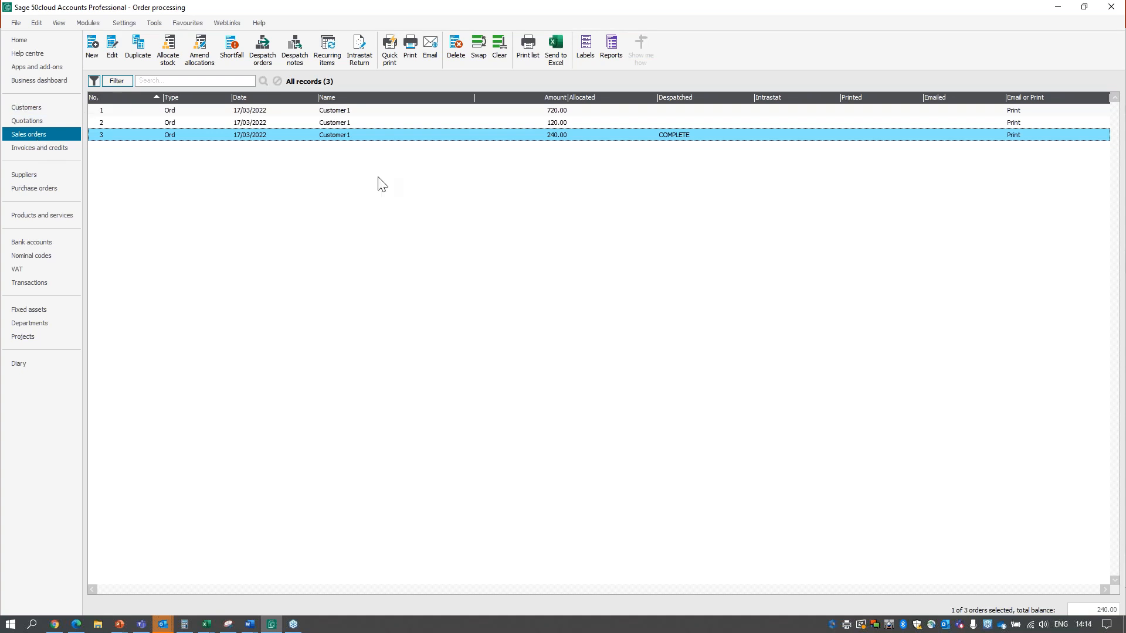
left_click(337, 115)
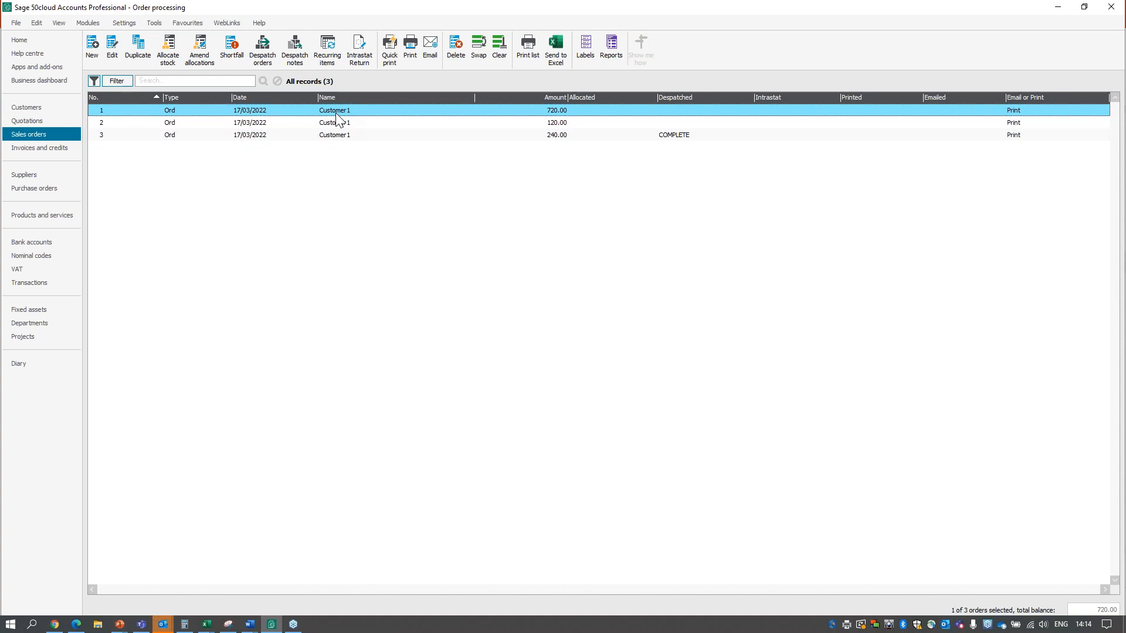
left_click(337, 115)
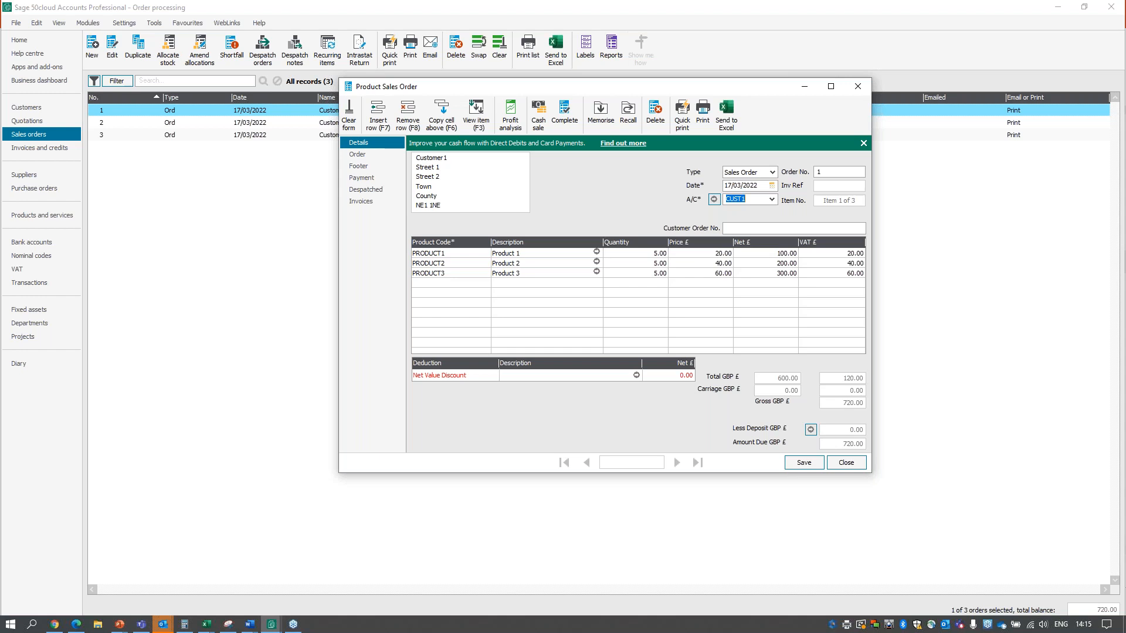
left_click(810, 462)
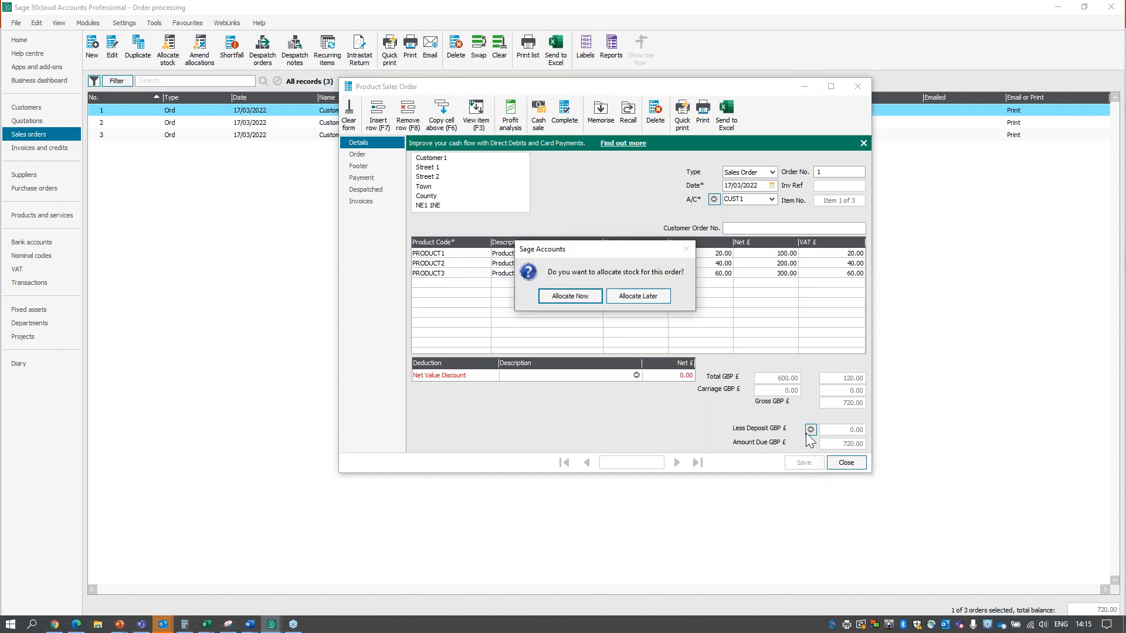
left_click(624, 297)
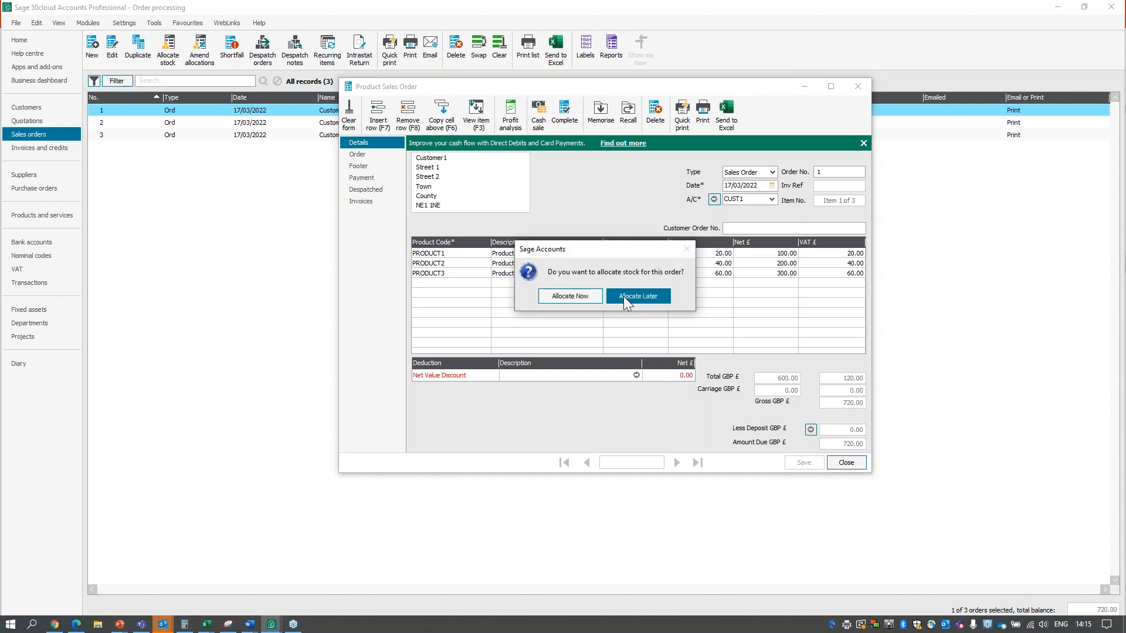
left_click(840, 461)
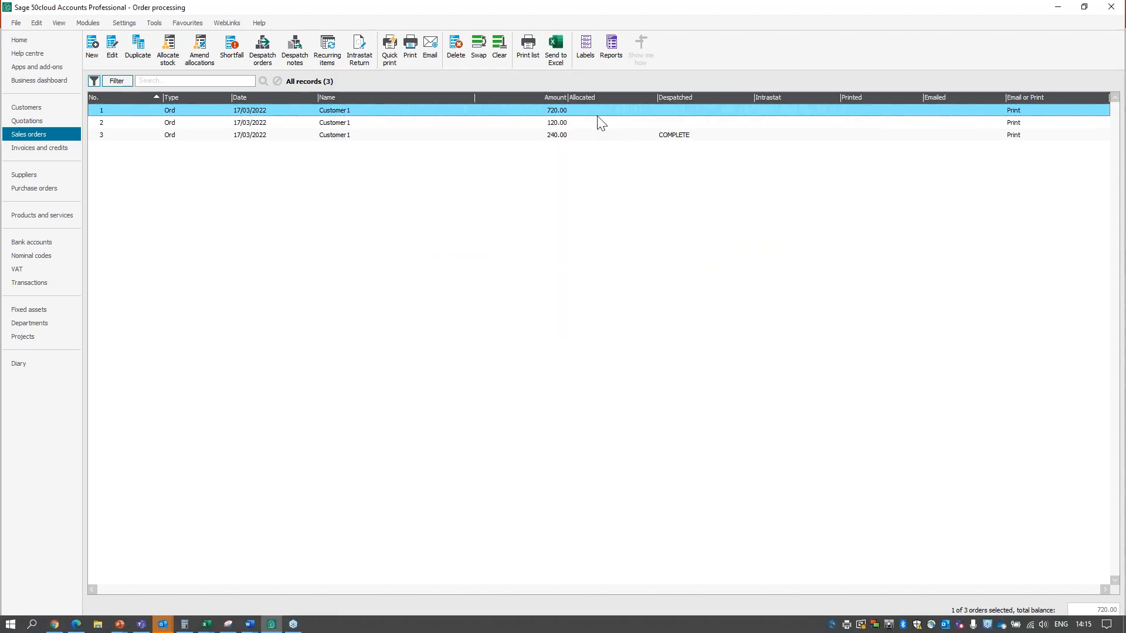
left_click(176, 59)
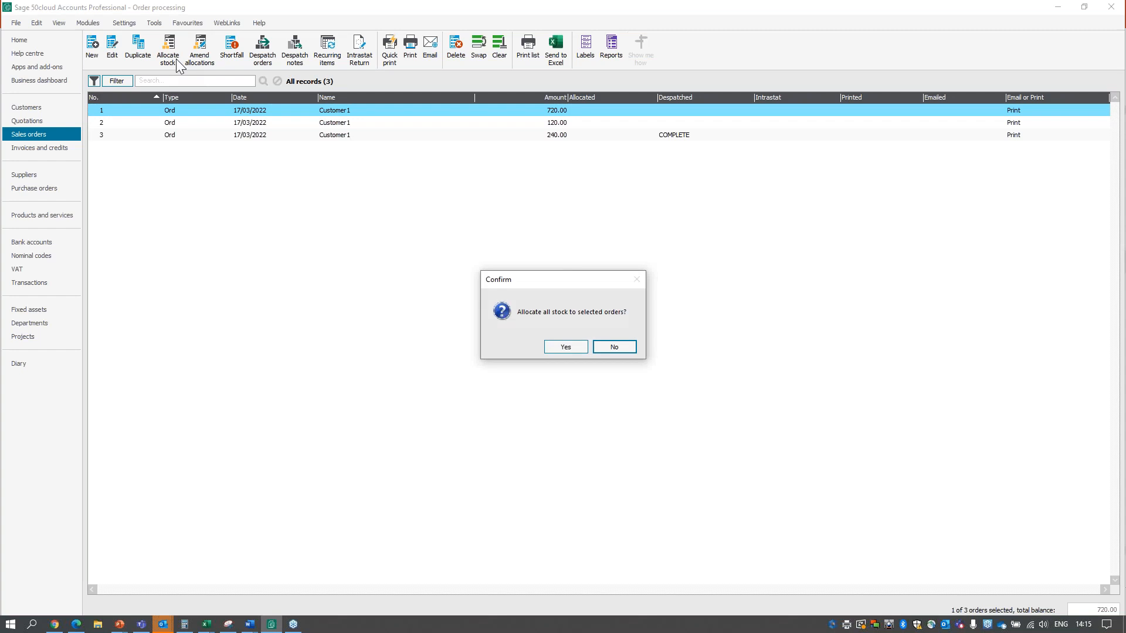
left_click(578, 348)
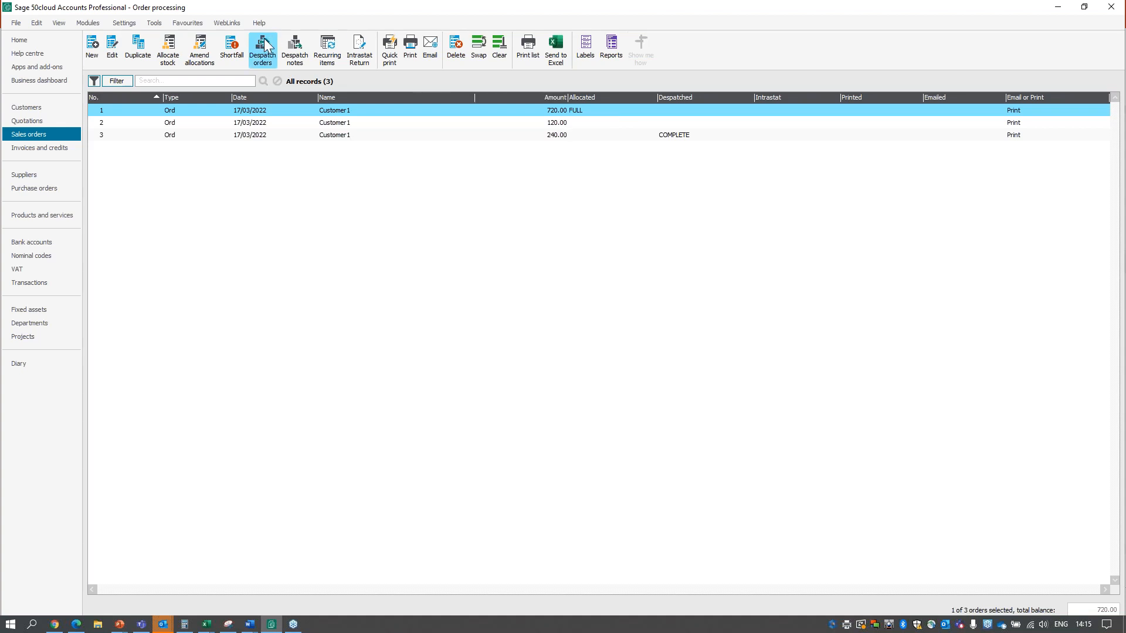
Unallocate the 720.00 order's stock through Amend Allocations, and allocate all stock to the order again.
left_click(205, 55)
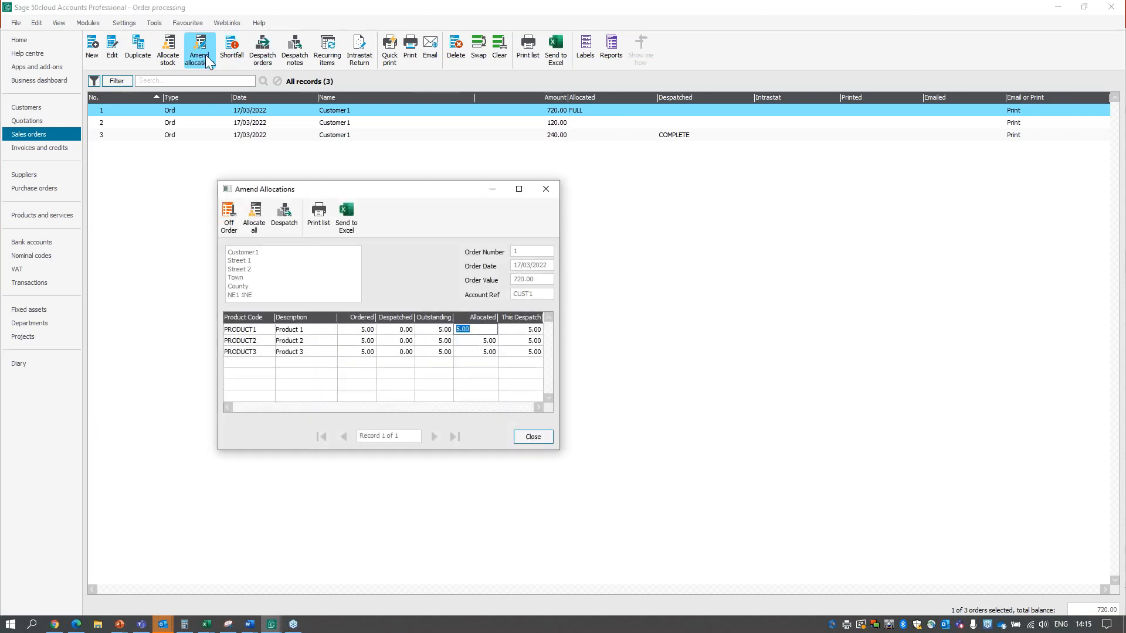
left_click(230, 222)
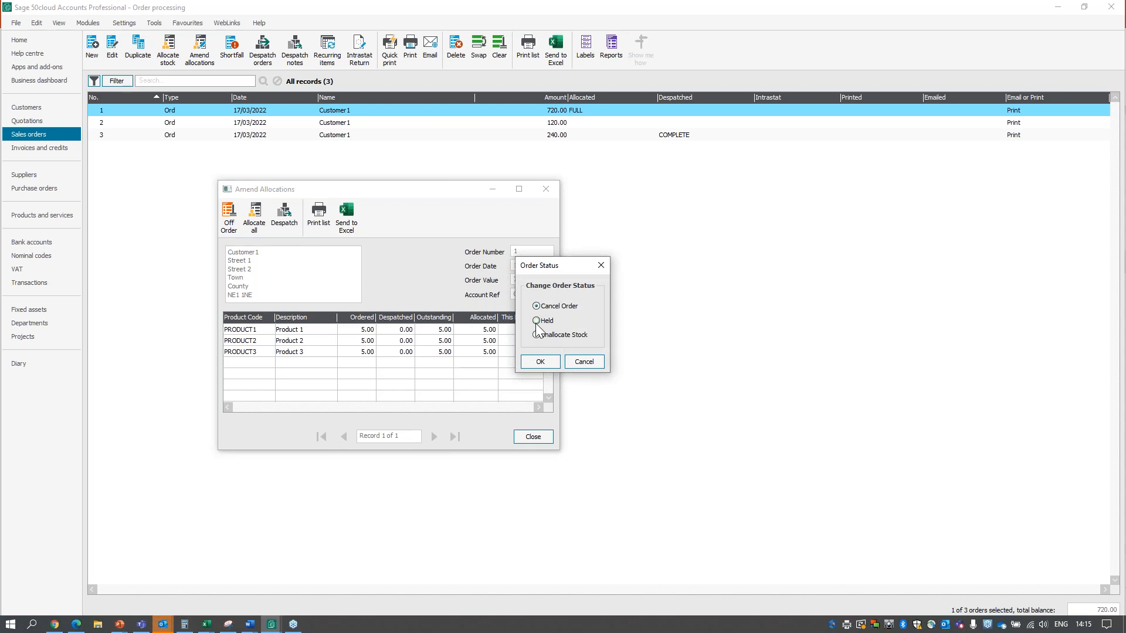
left_click(538, 367)
left_click(539, 436)
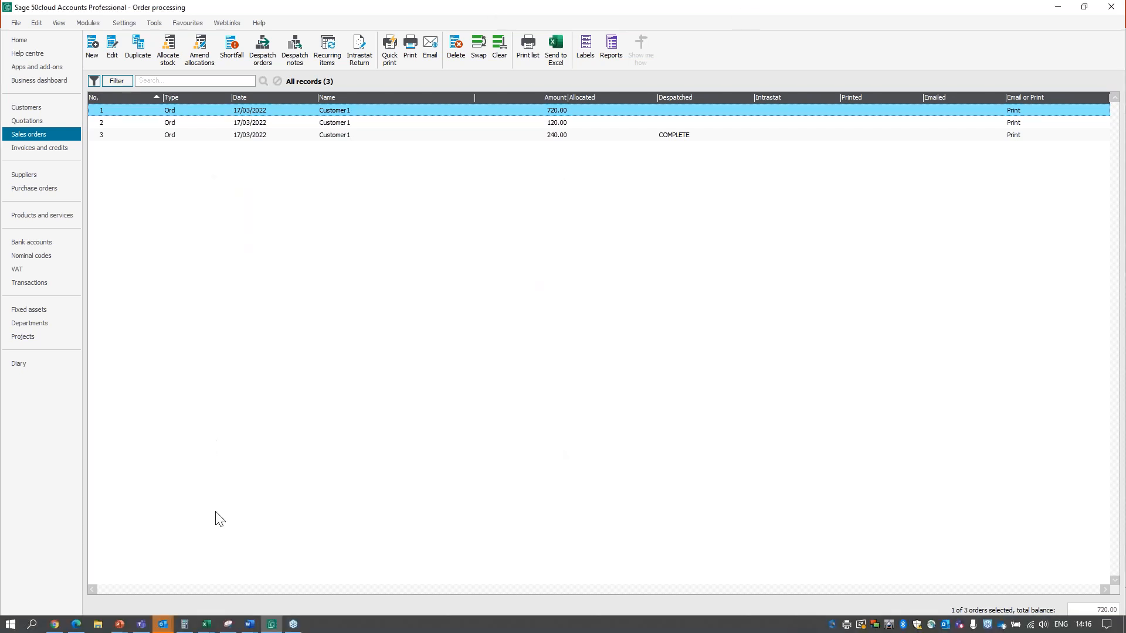
left_click(168, 50)
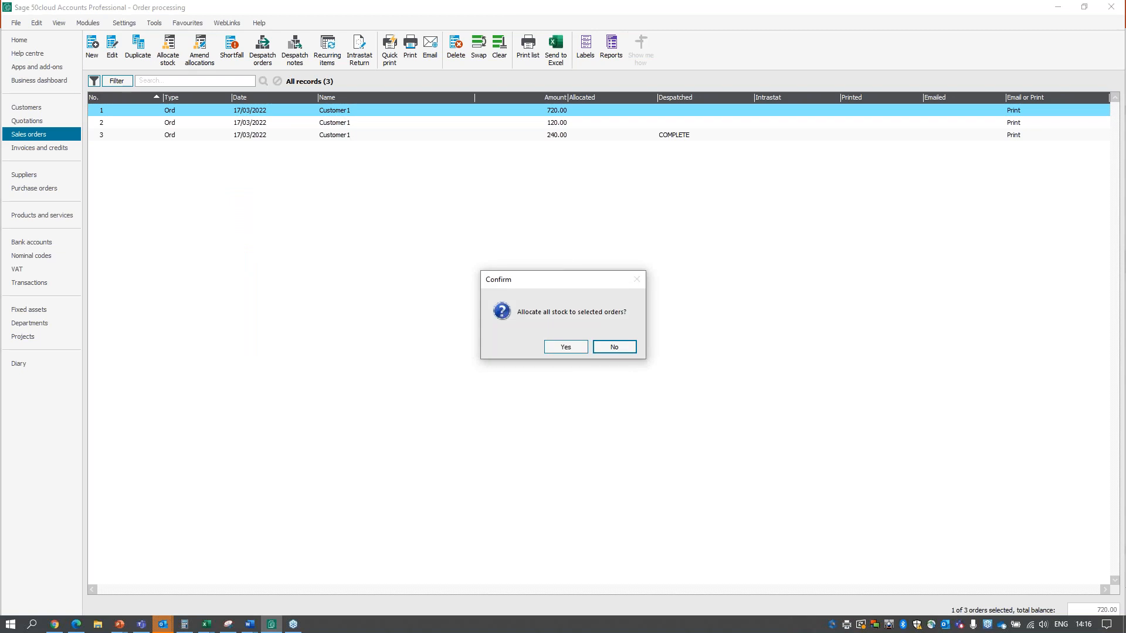
left_click(553, 349)
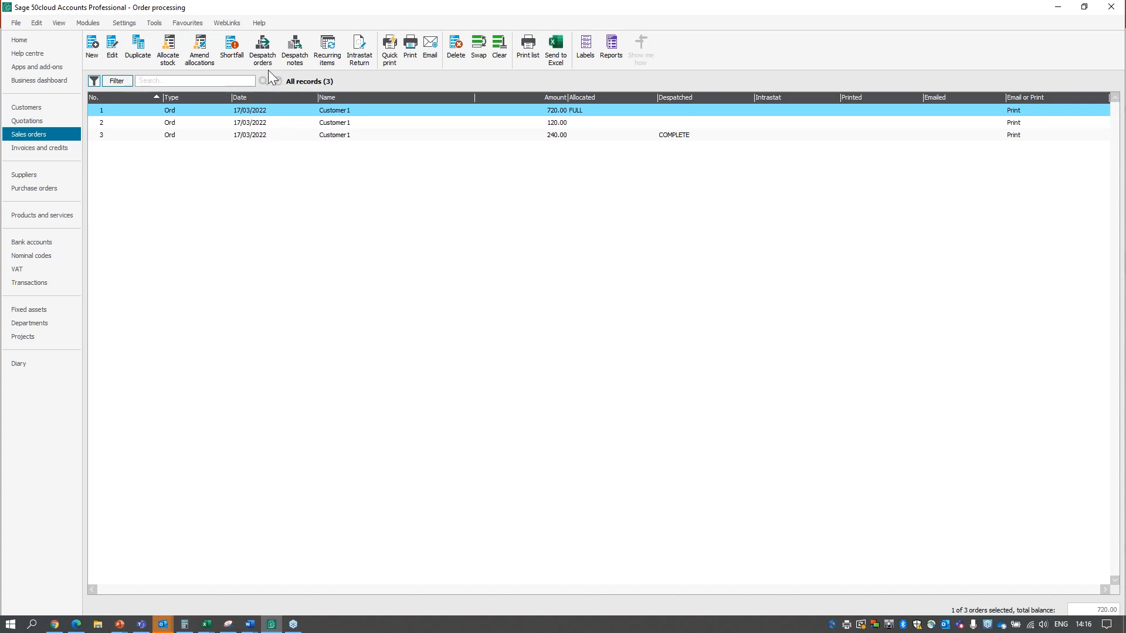
Fill in a despatch note for the Customer1 account, despatching 2 each of PRODUCT1, PRODUCT2 and PRODUCT3.
left_click(295, 55)
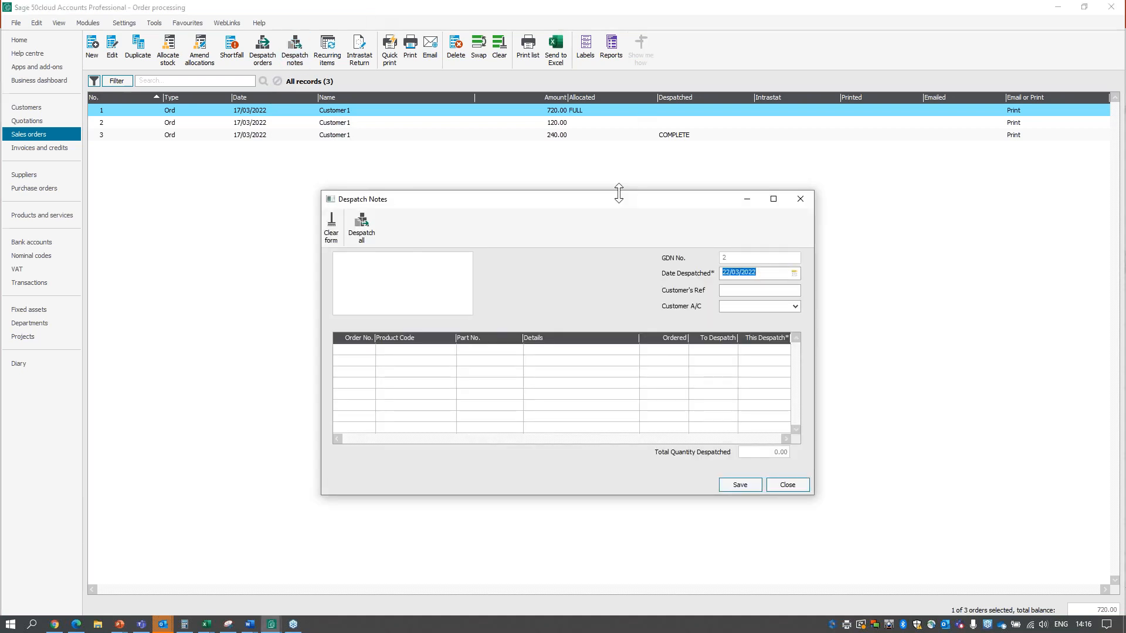
left_click(796, 307)
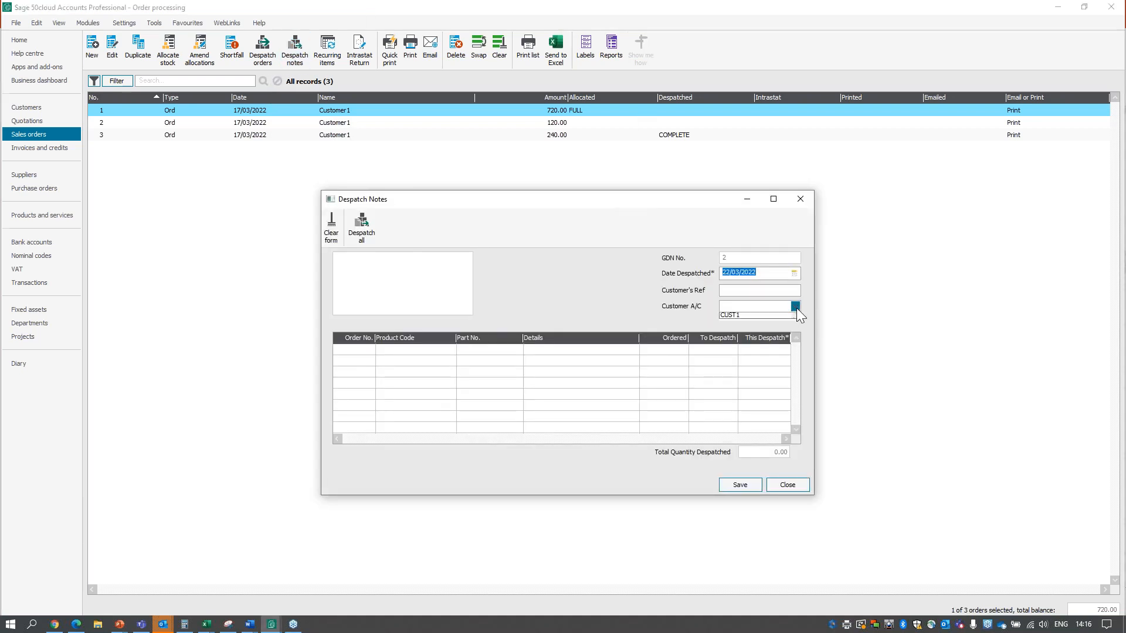
left_click(756, 319)
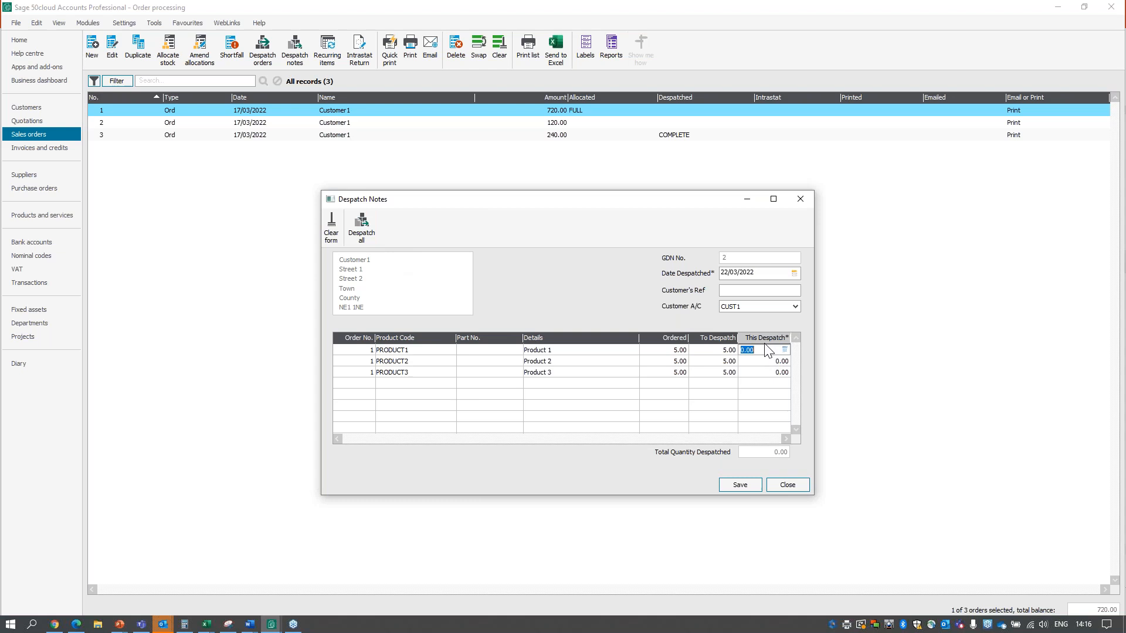
type("2")
left_click(760, 363)
type("2")
left_click(760, 372)
type("2")
left_click(764, 361)
left_click(765, 372)
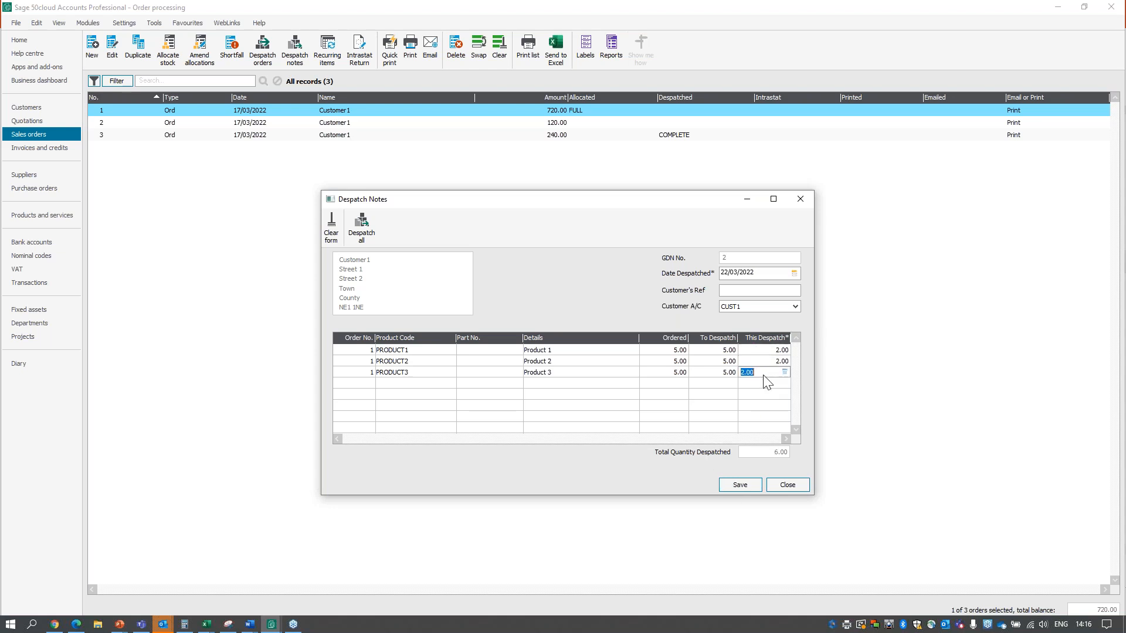
Save the part despatch, return from PowerPoint to Sage 50 to close the despatch note, and show the invoices and credits list.
left_click(740, 485)
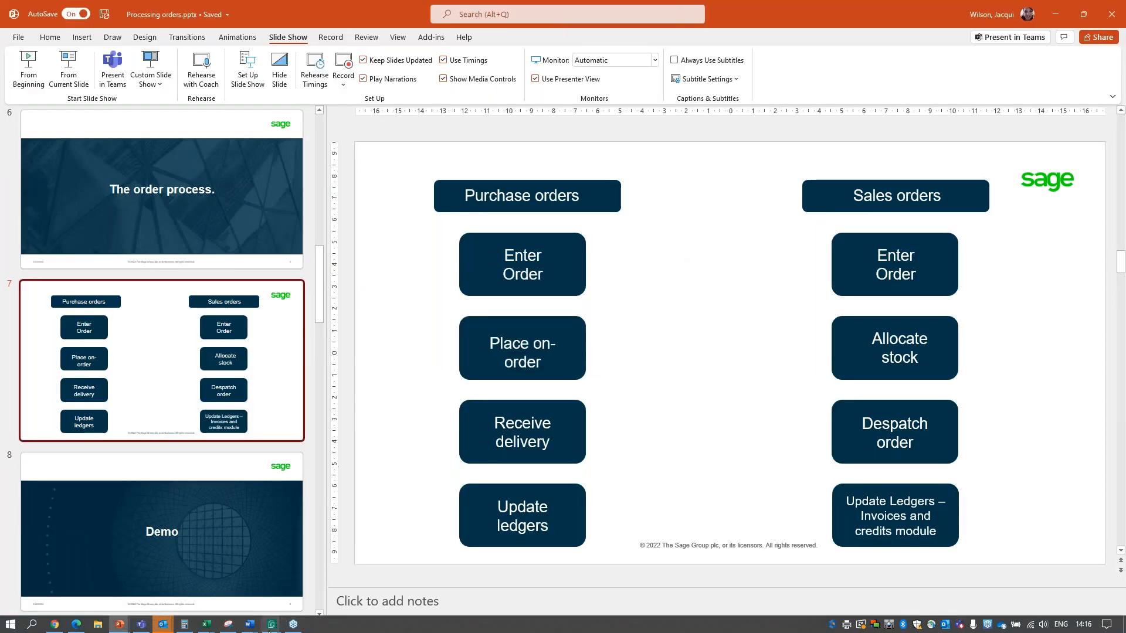
mouse_move(271, 626)
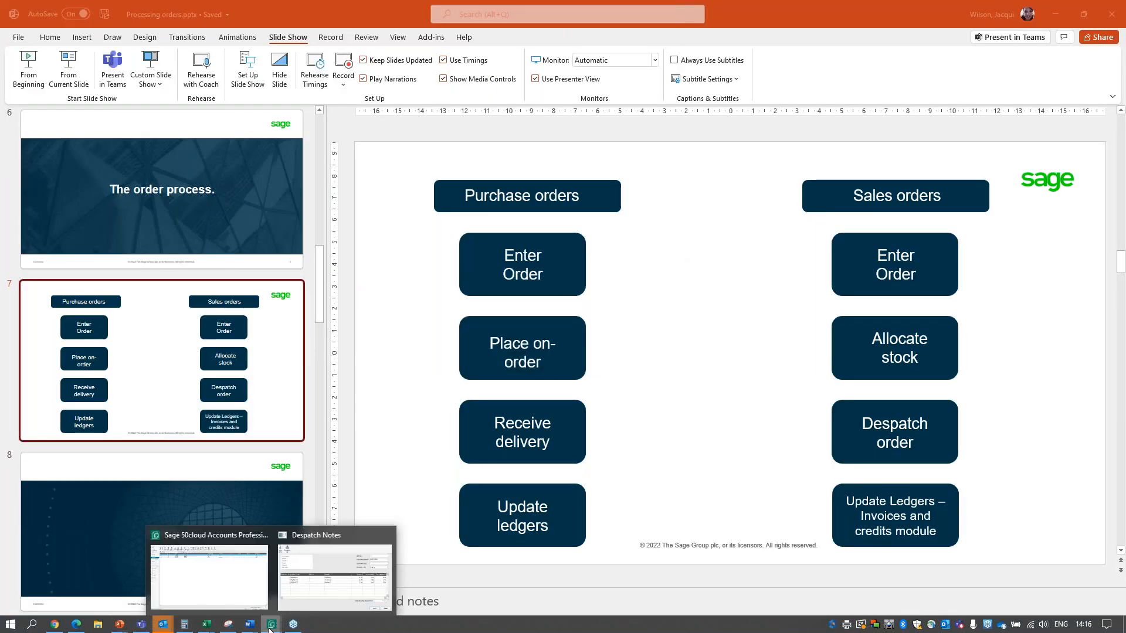
left_click(262, 582)
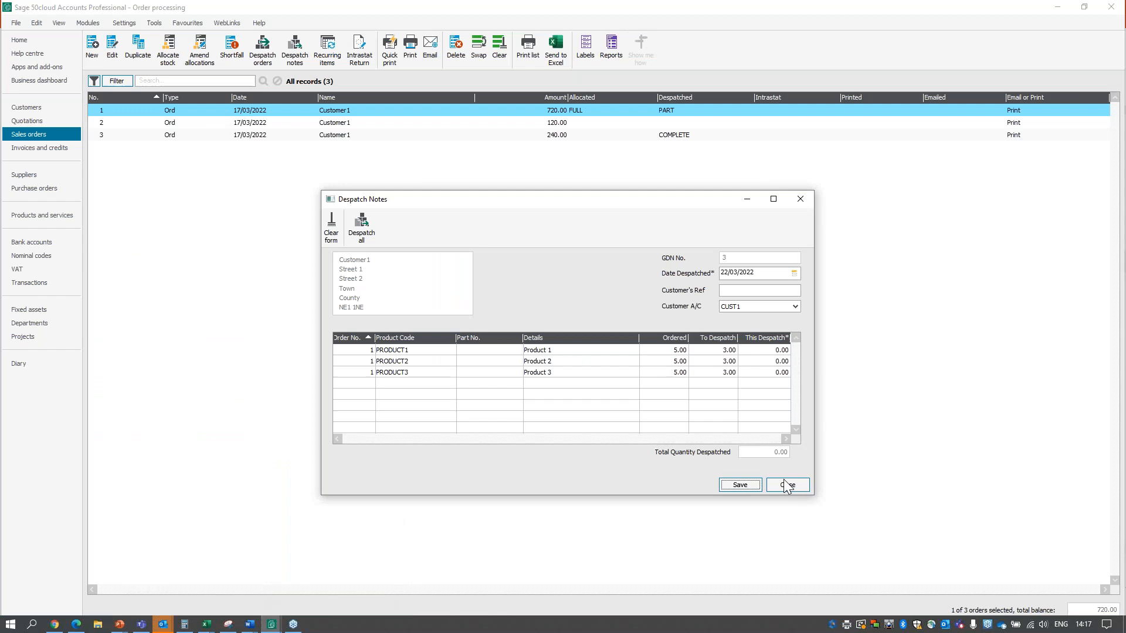
left_click(747, 487)
left_click(646, 383)
left_click(794, 484)
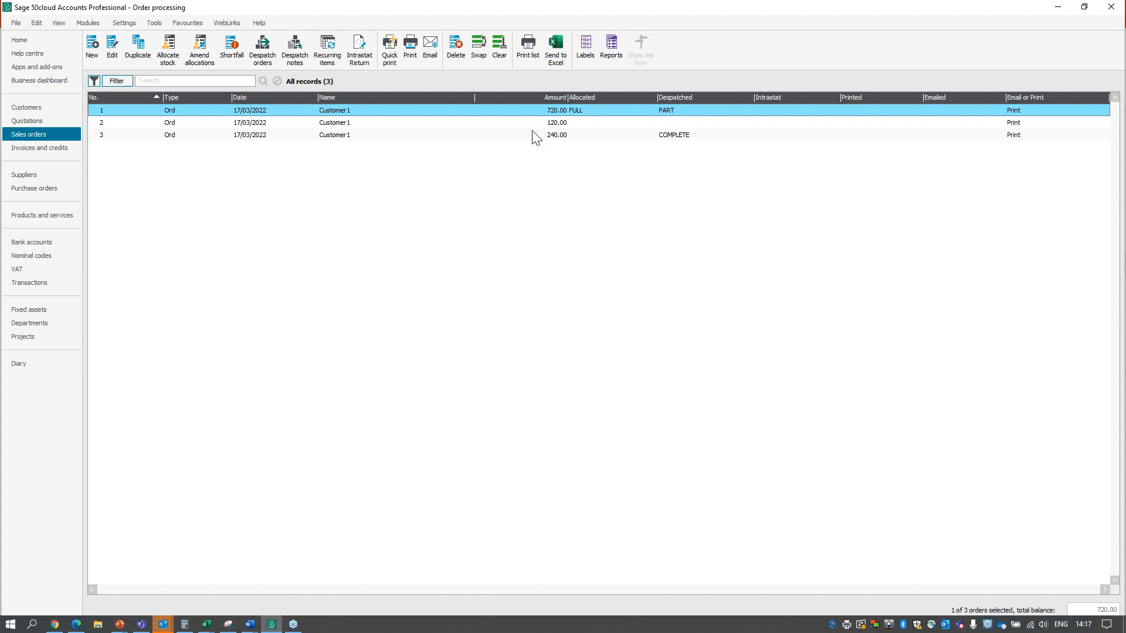
left_click(53, 147)
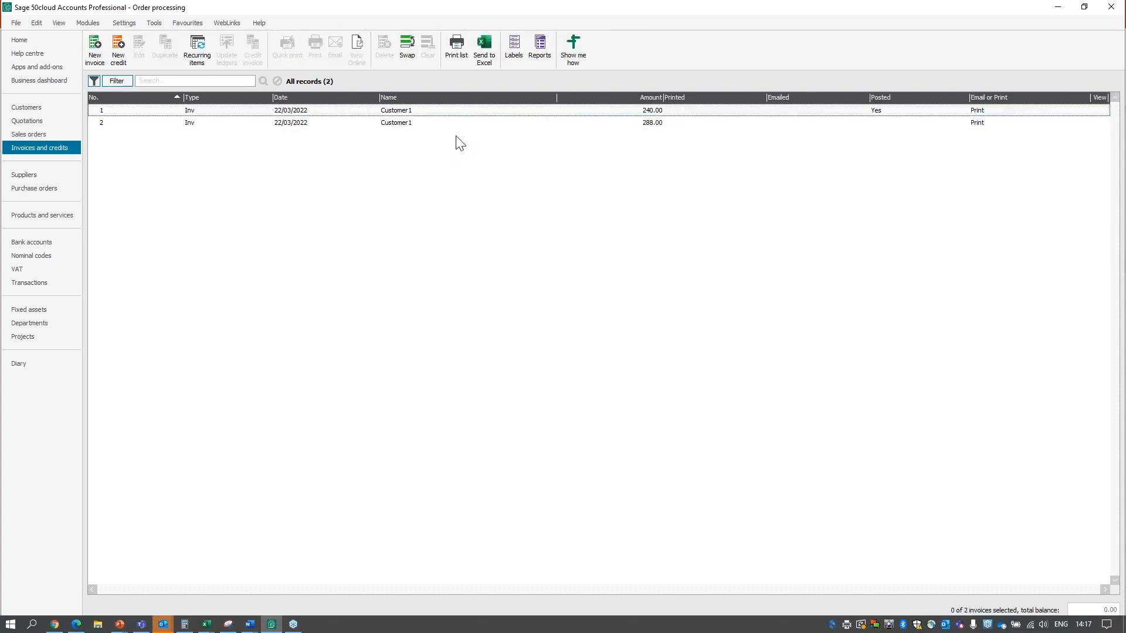
Save another despatch note for the Customer1 account from the sales orders list, despatching 2 each of PRODUCT1, PRODUCT2 and PRODUCT3.
left_click(442, 123)
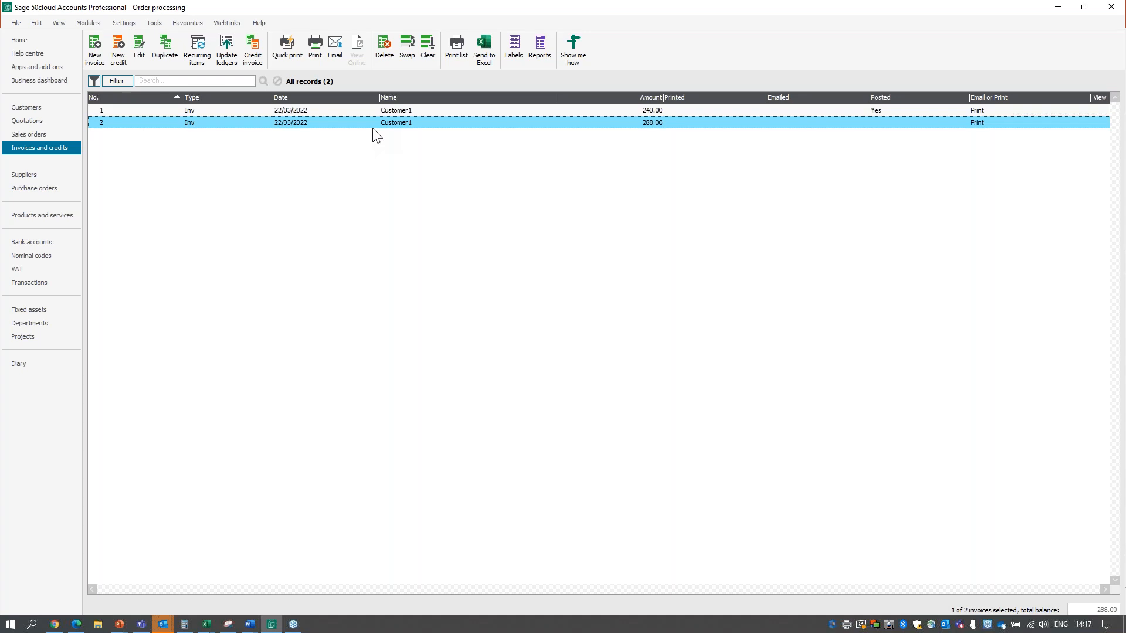
left_click(40, 135)
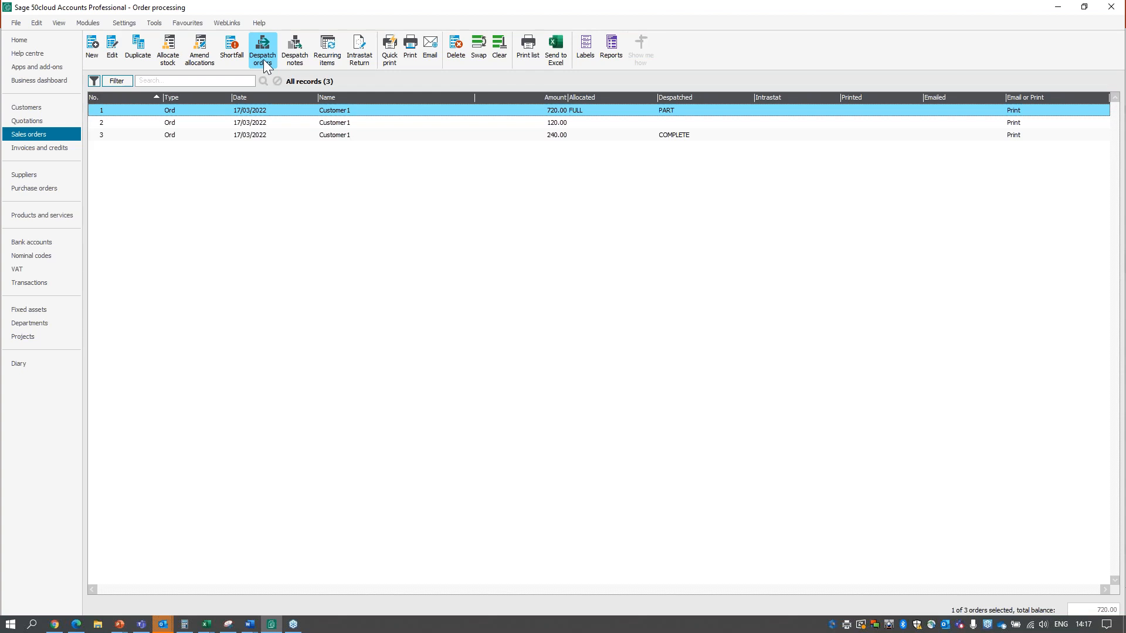
left_click(290, 59)
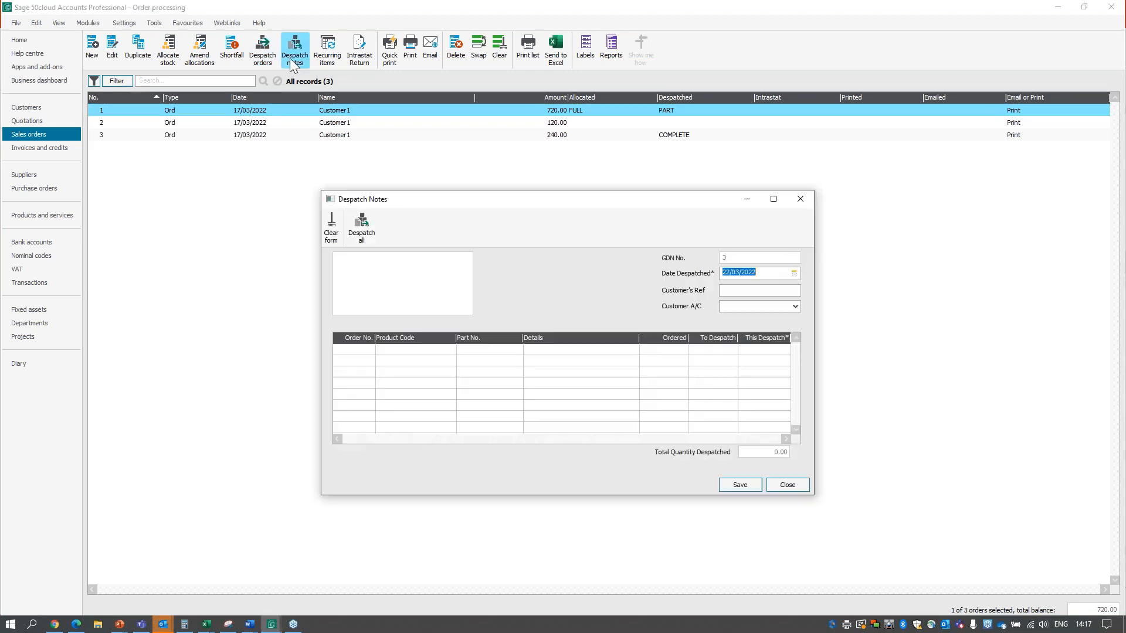
left_click(791, 308)
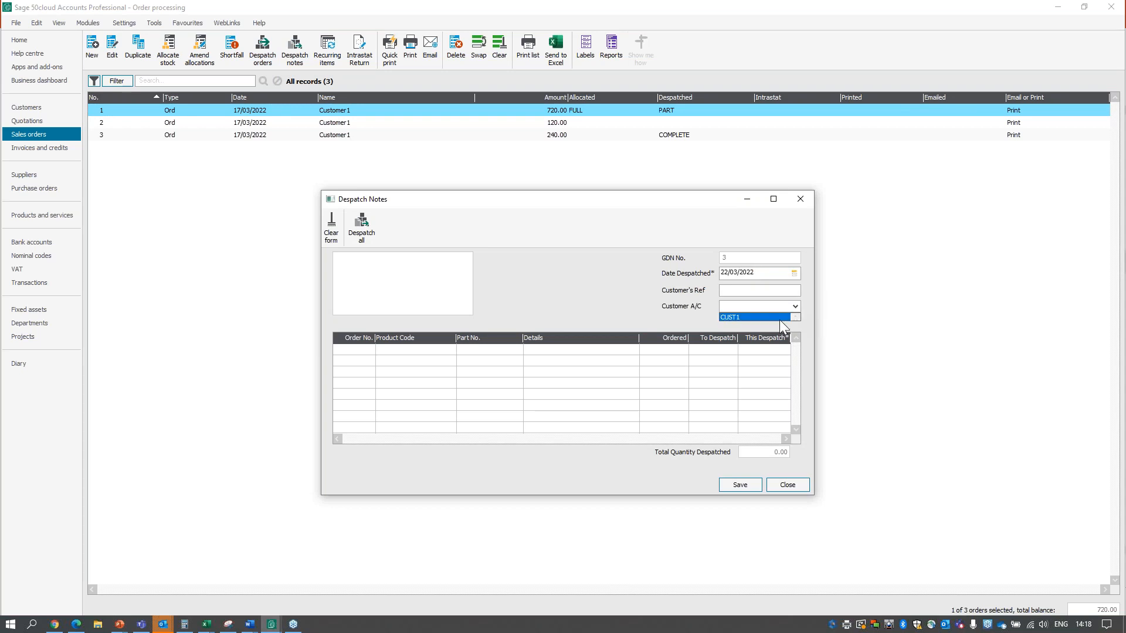
left_click(779, 319)
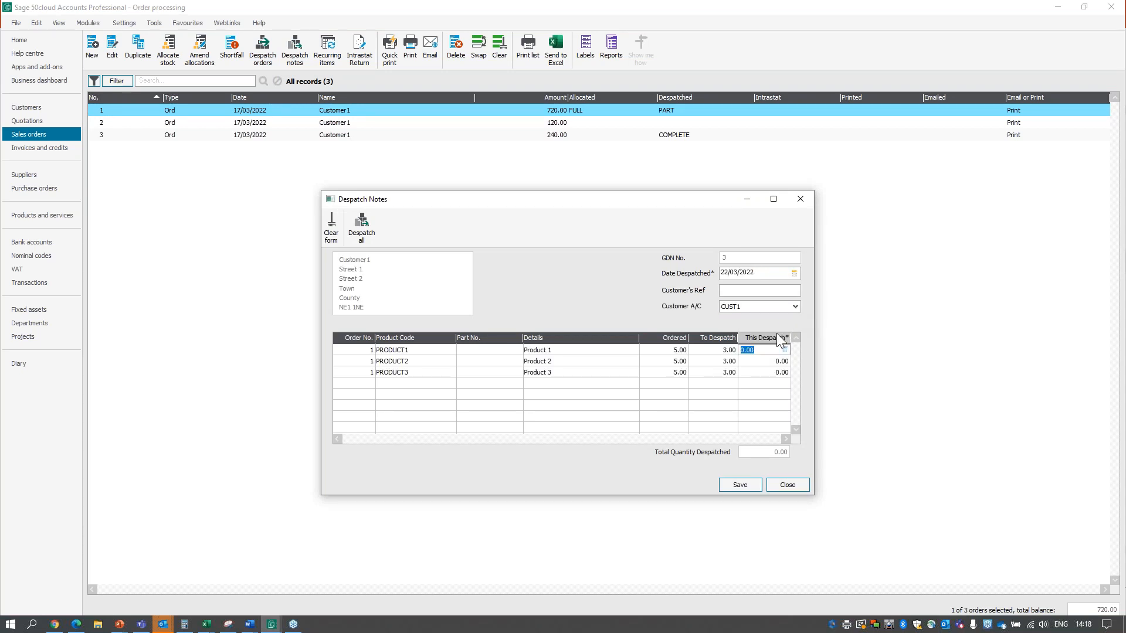
type("2")
left_click(772, 361)
type("2")
left_click(766, 372)
type("2")
left_click(740, 485)
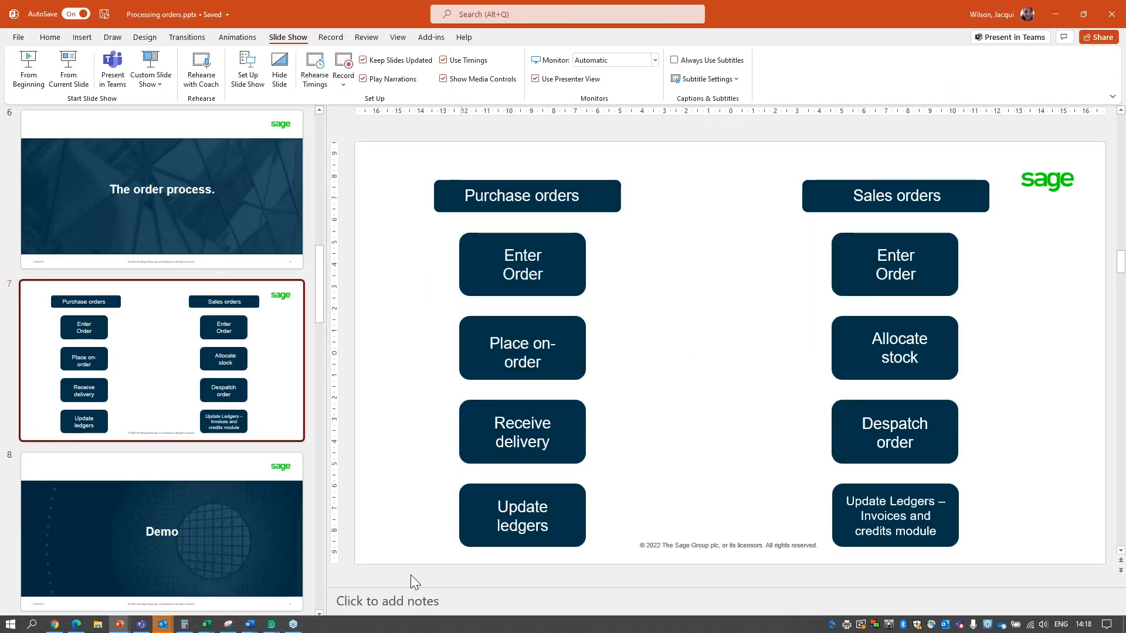
Return from PowerPoint to Sage 50 and close the despatch note.
mouse_move(274, 626)
left_click(189, 567)
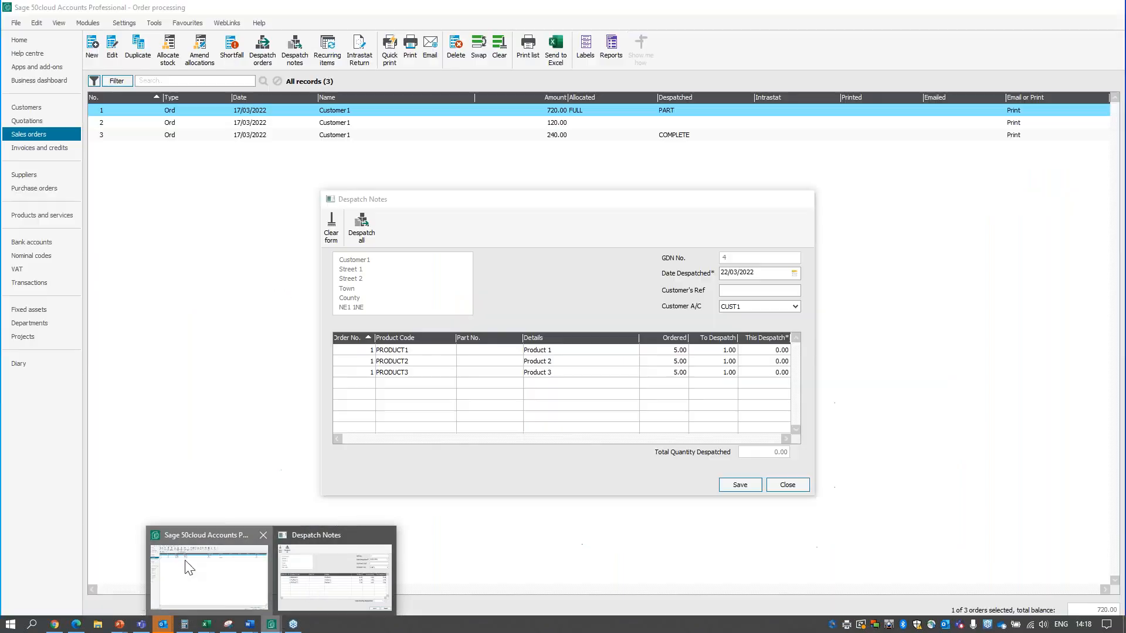
left_click(787, 485)
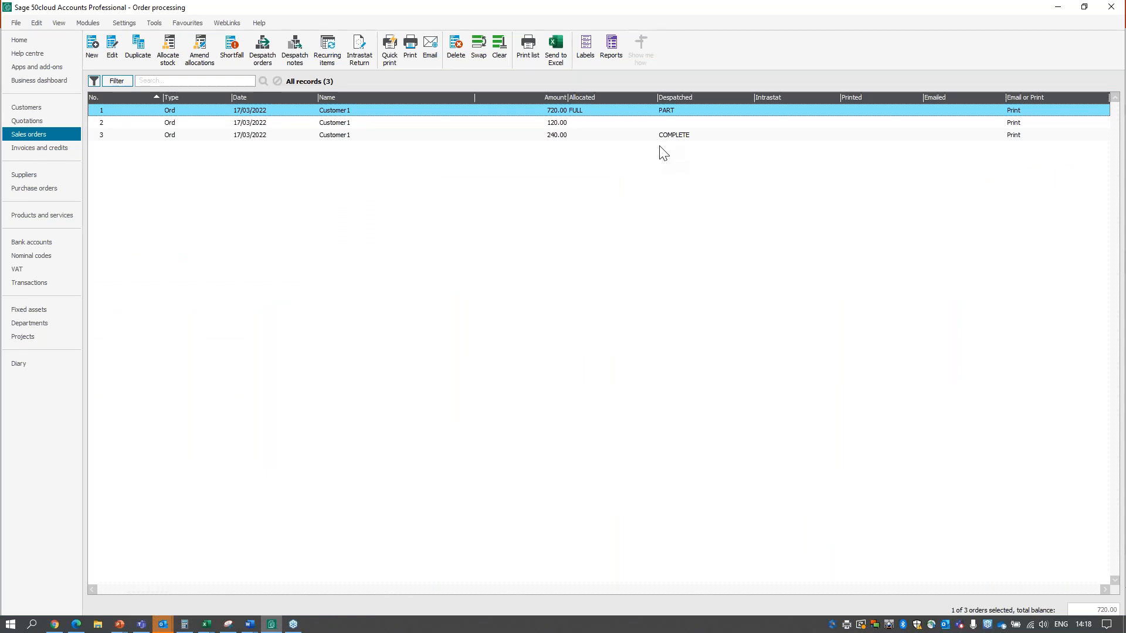
Despatch the rest of the 720.00 Customer1 order, creating the invoice details, updating stock and recording the despatch.
left_click(261, 58)
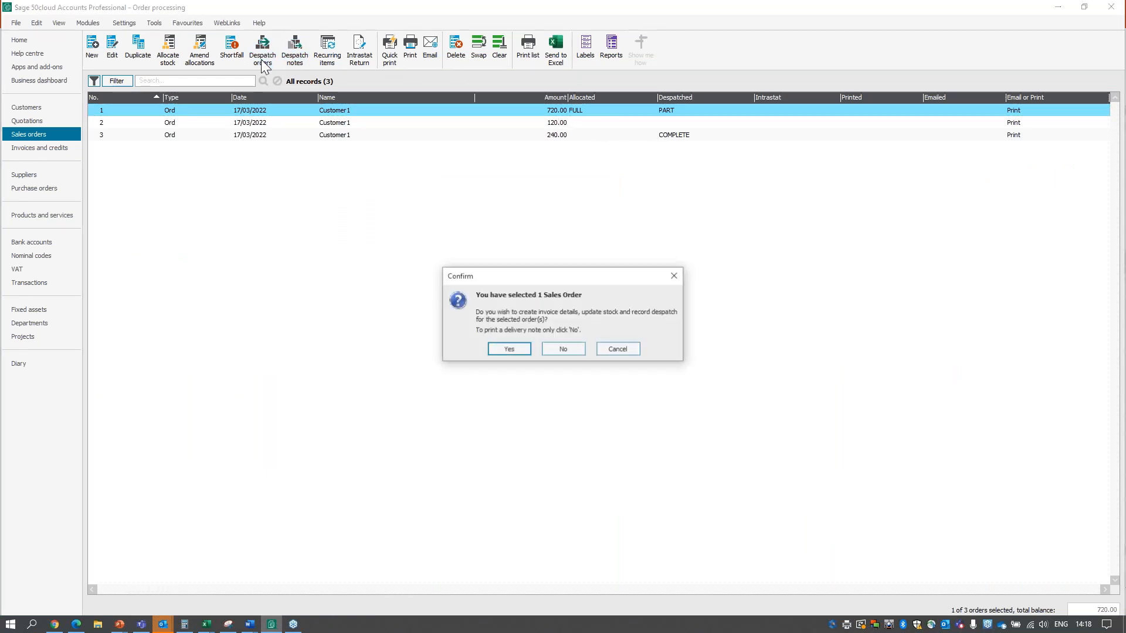
left_click(509, 350)
left_click(600, 354)
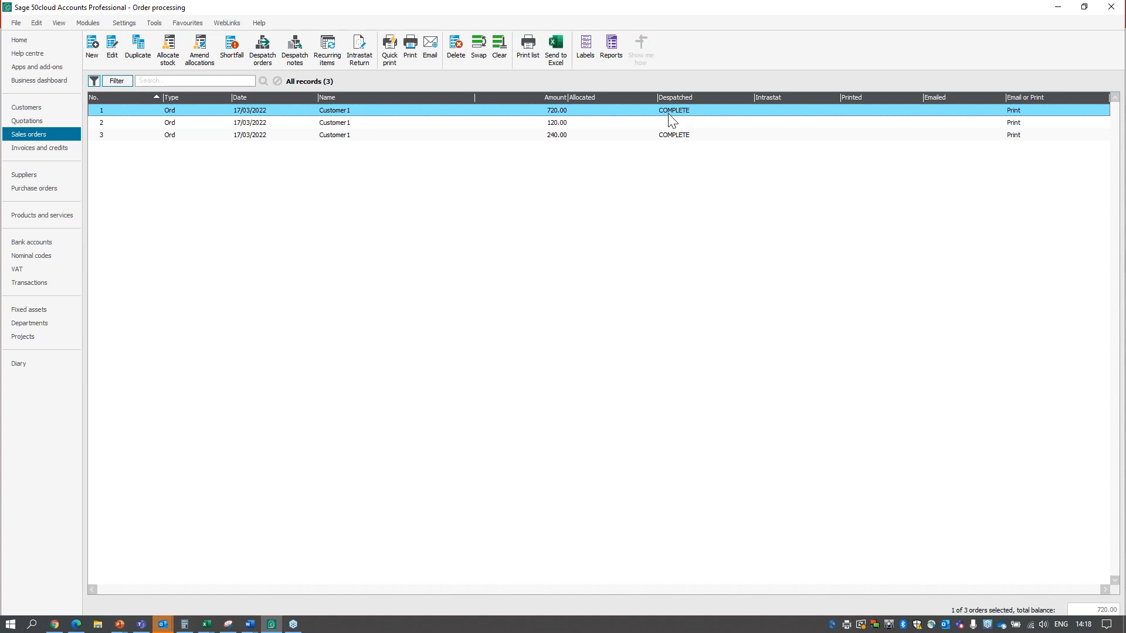
Open the 720.00 sales order, review its despatch notes and its invoices, and close it.
left_click(647, 112)
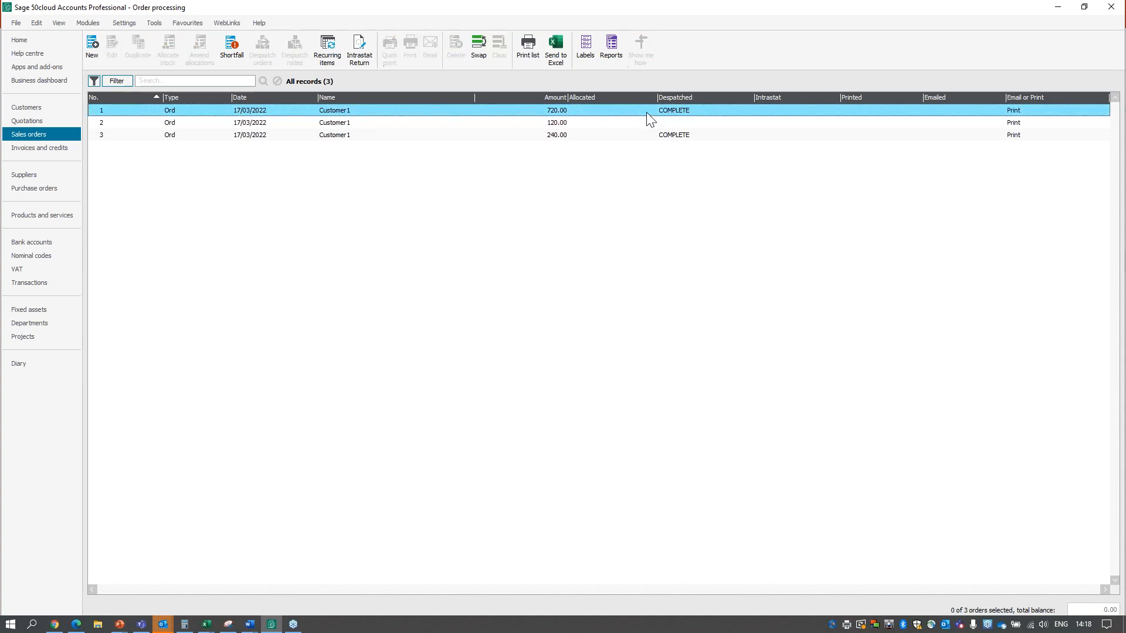
double_click(617, 106)
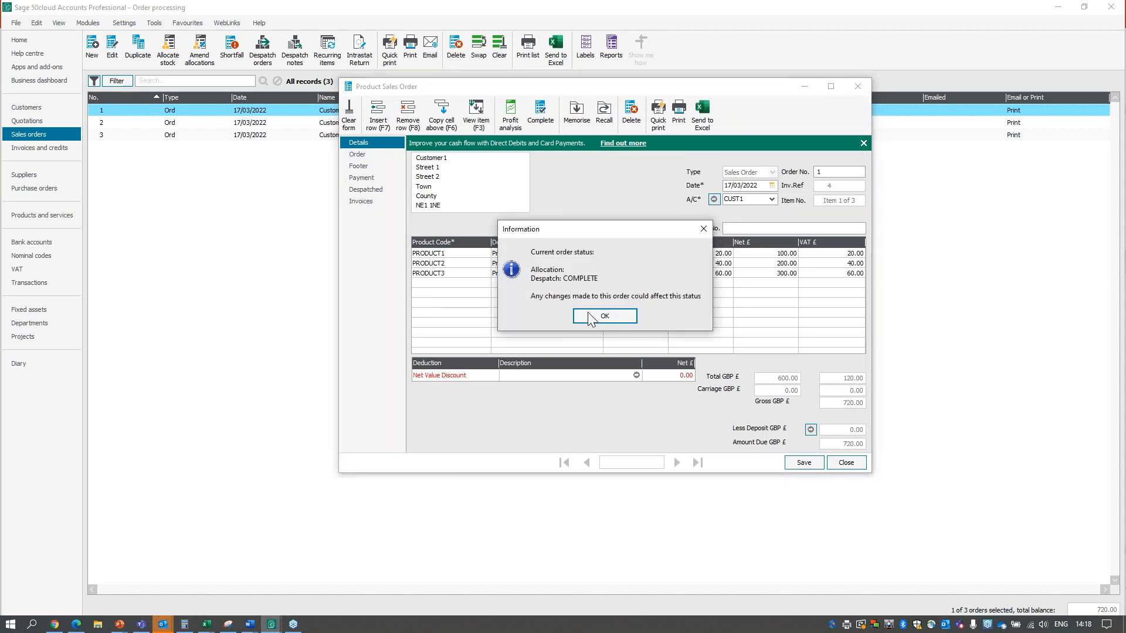
left_click(613, 319)
left_click(364, 190)
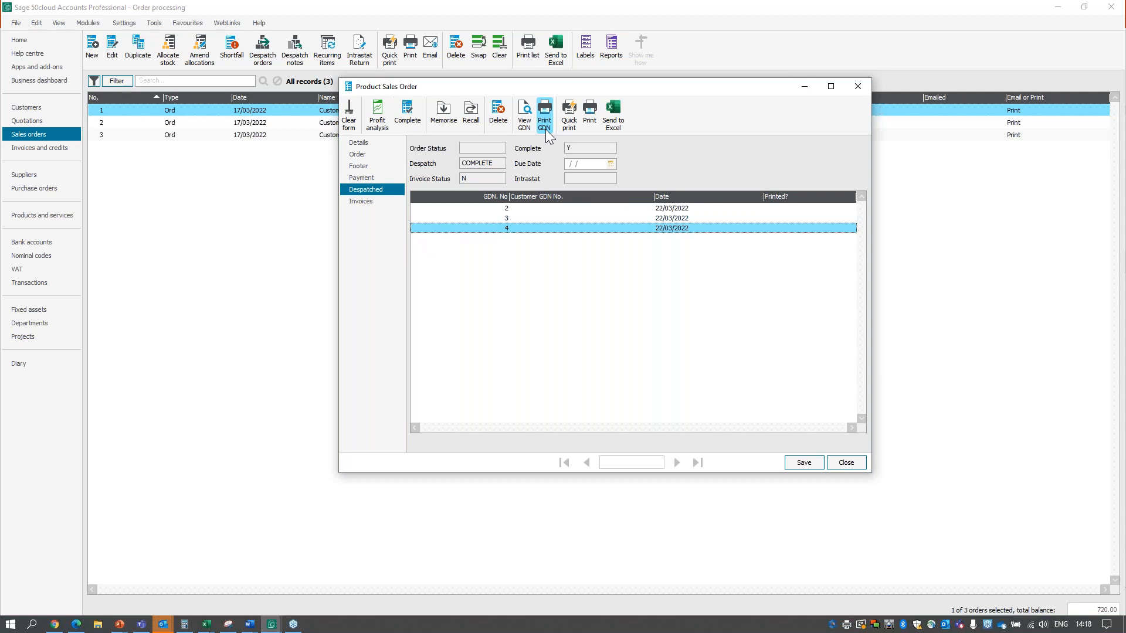
left_click(364, 199)
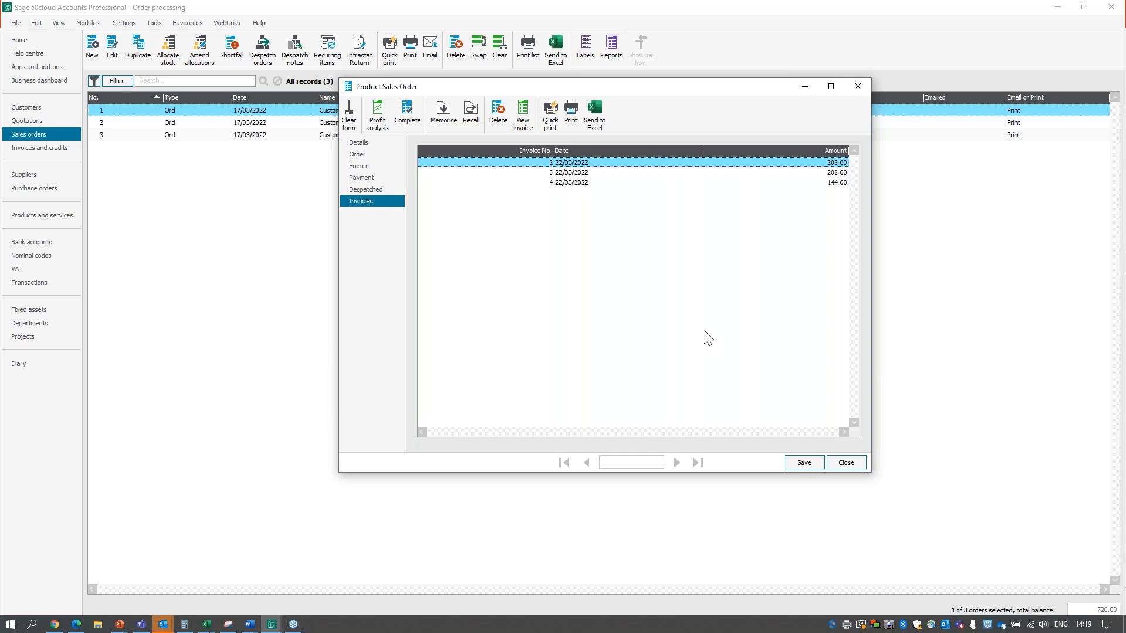
left_click(851, 464)
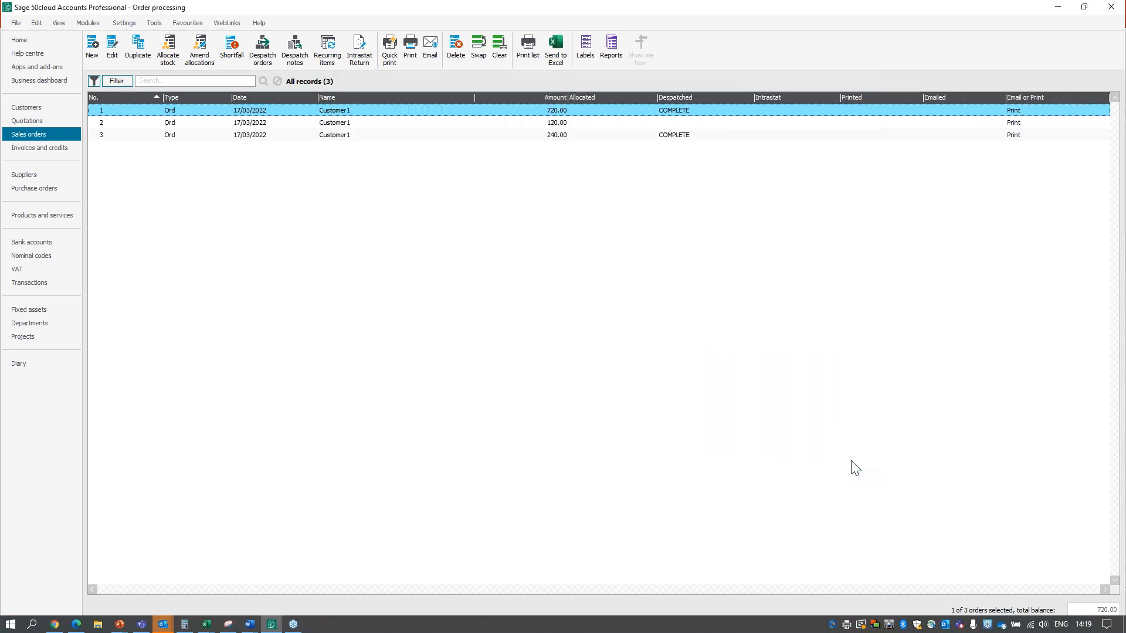
Open the 120.00 Customer1 sales order to review its product line, and close it.
left_click(328, 124)
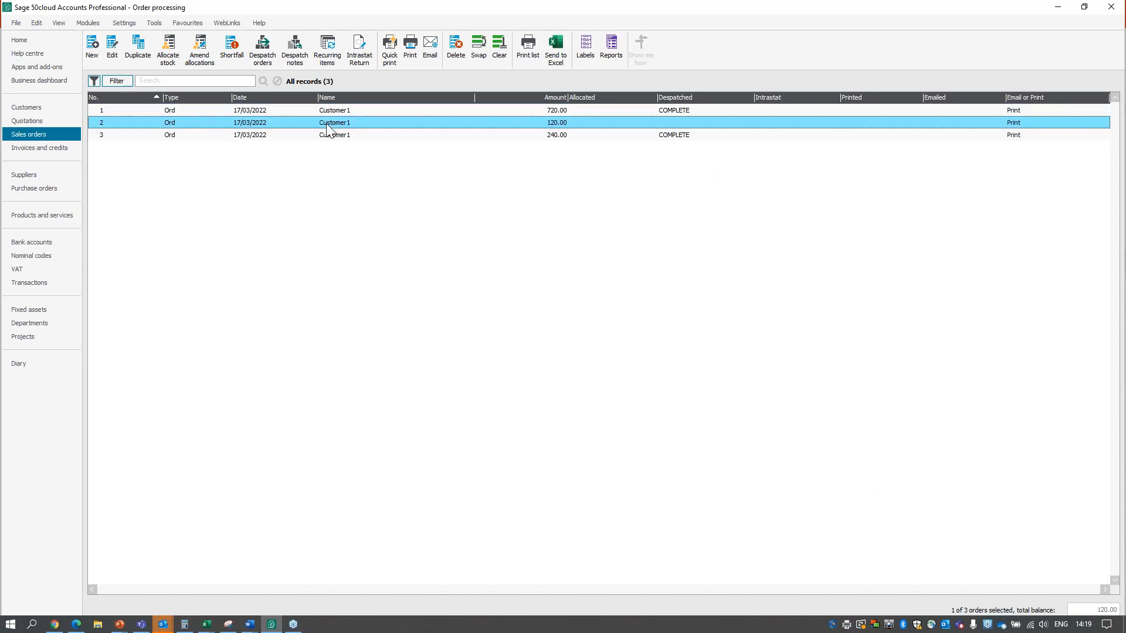
left_click(327, 124)
left_click(327, 125)
left_click(327, 125)
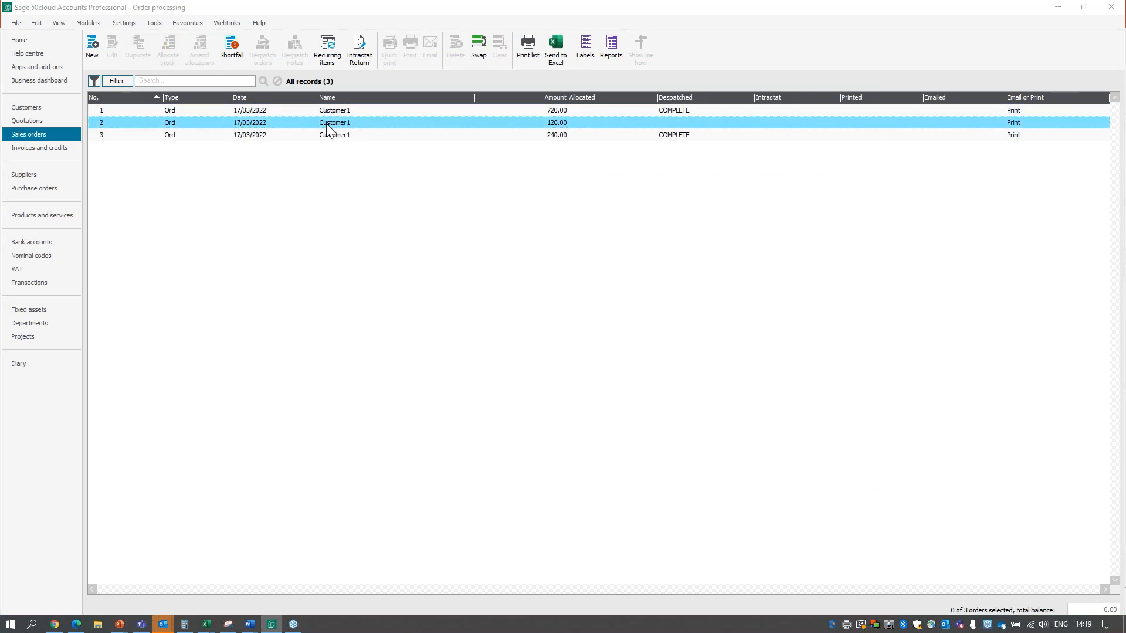
double_click(327, 124)
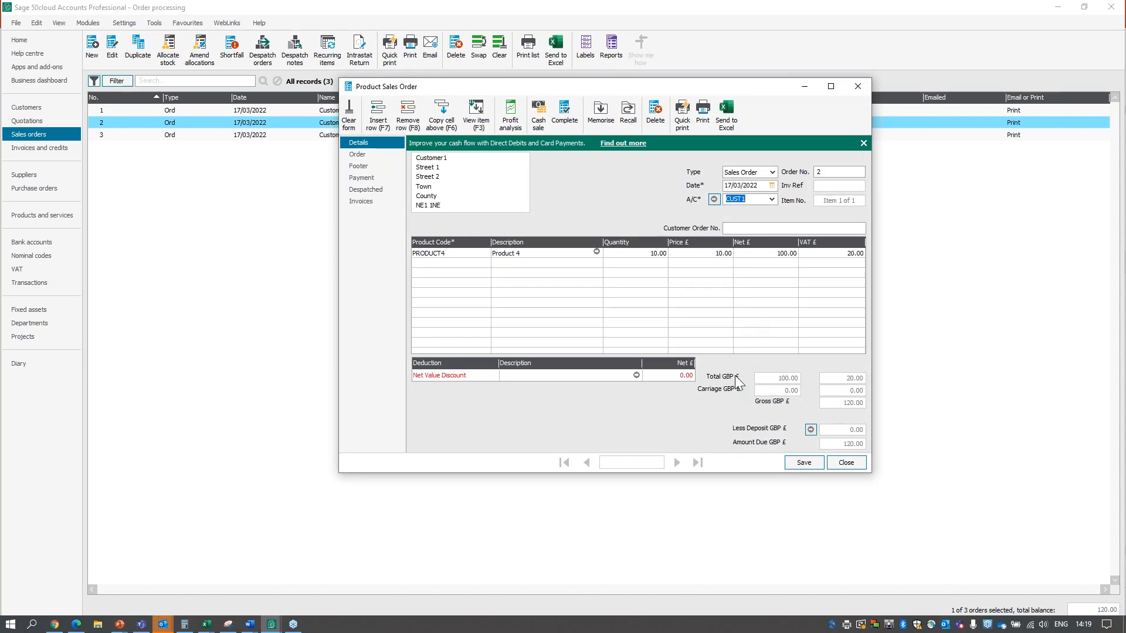
left_click(846, 462)
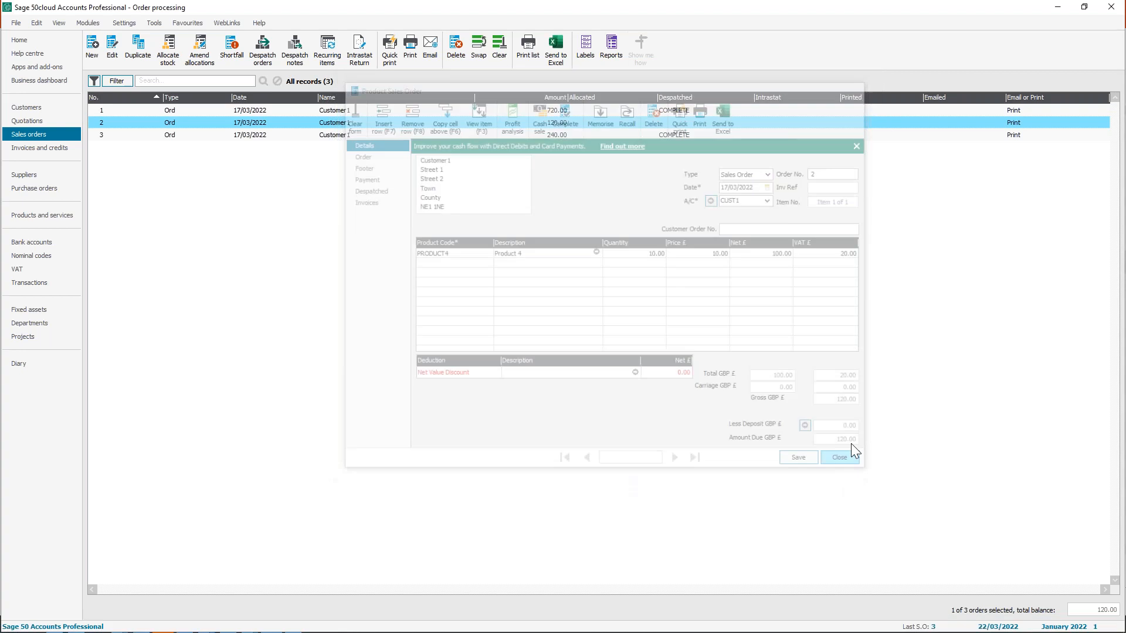
Show the stock shortfall for the 120.00 order and create a purchase order for PRODUCT4 from it.
left_click(241, 54)
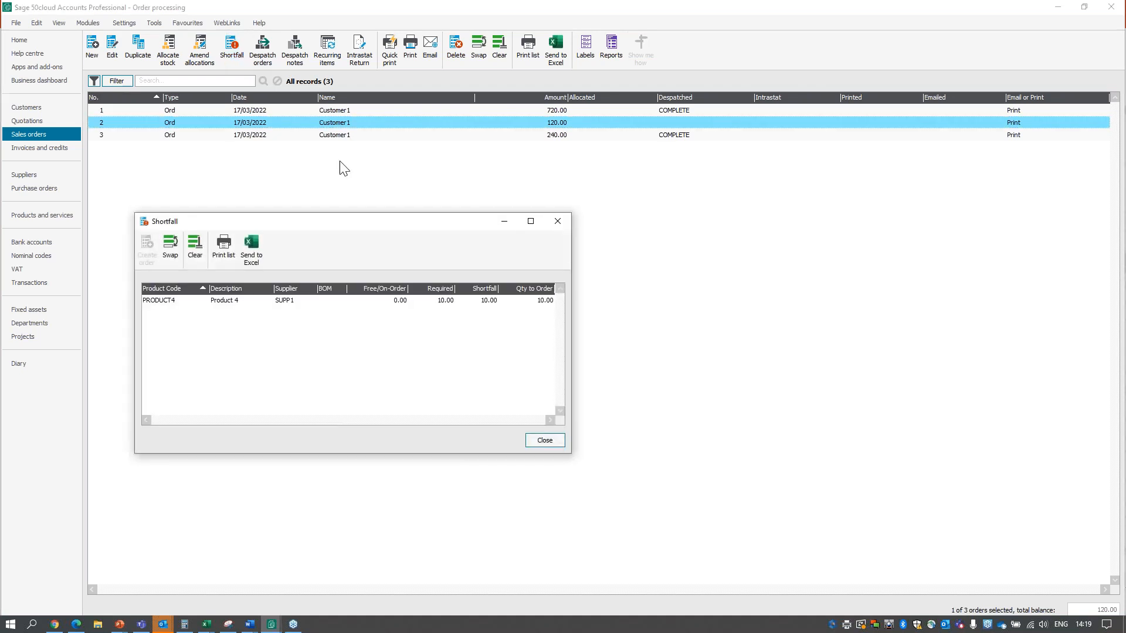
left_click_drag(359, 228, 416, 215)
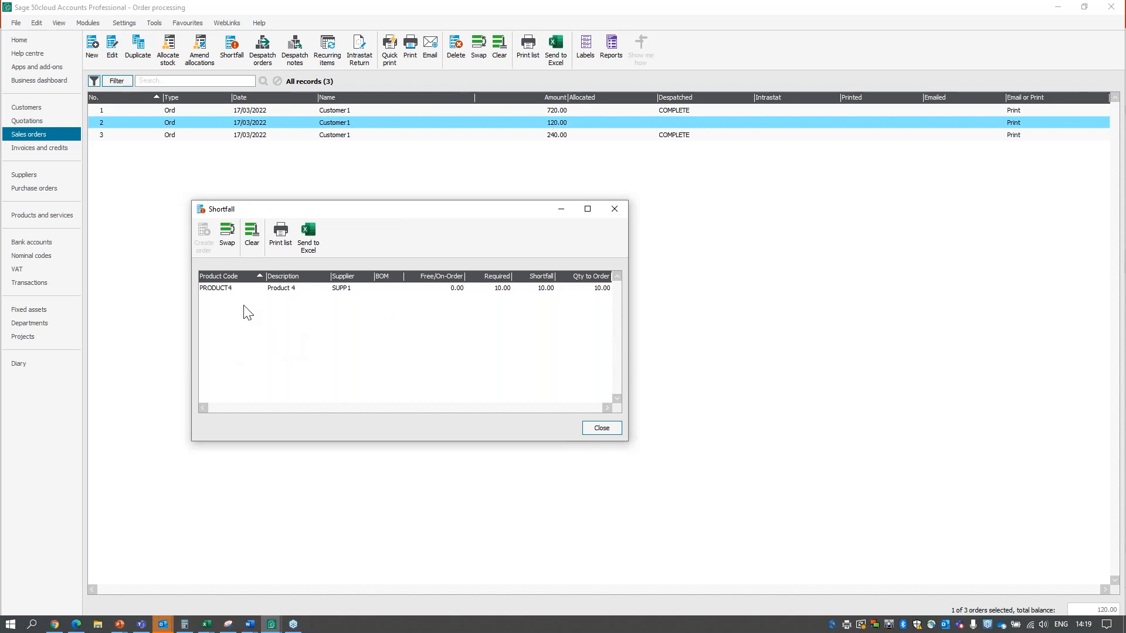
left_click(234, 290)
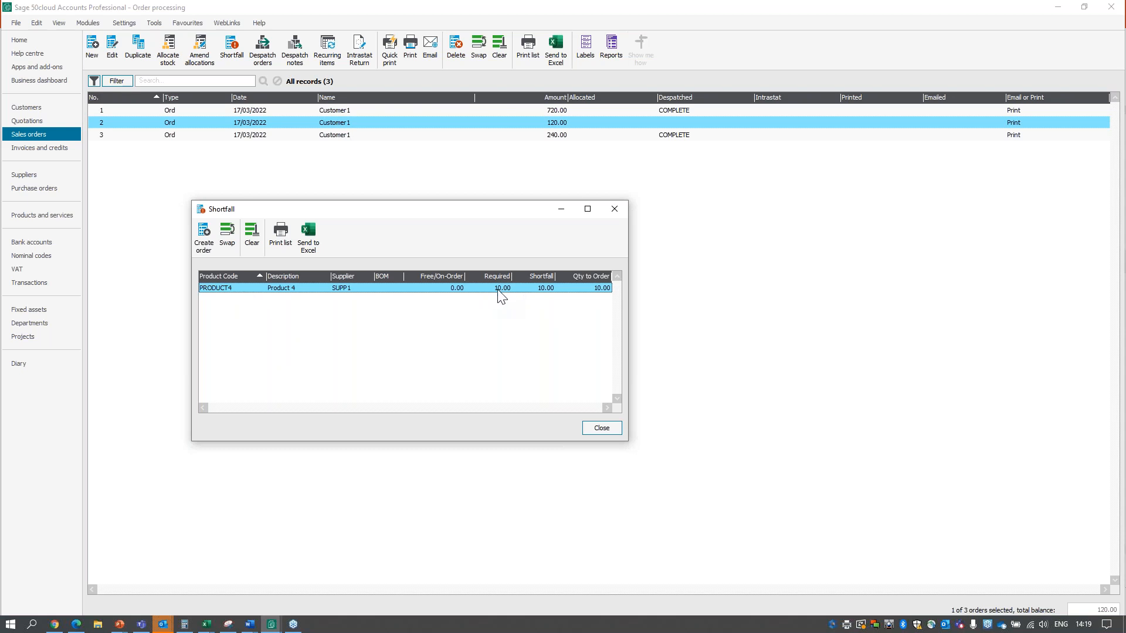
left_click(207, 251)
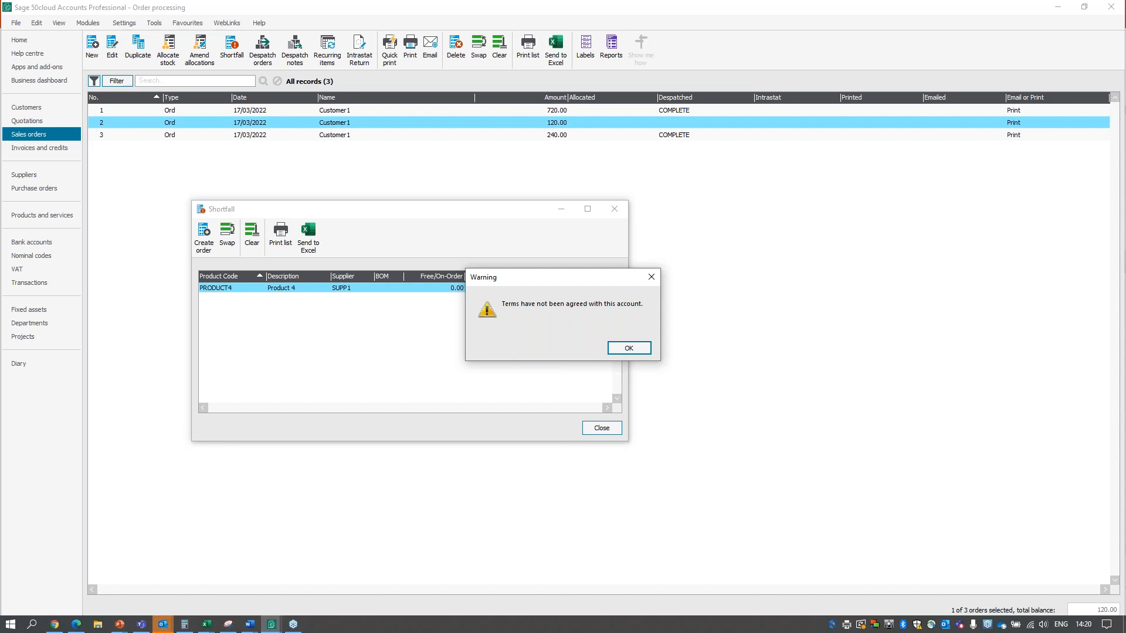
left_click(638, 350)
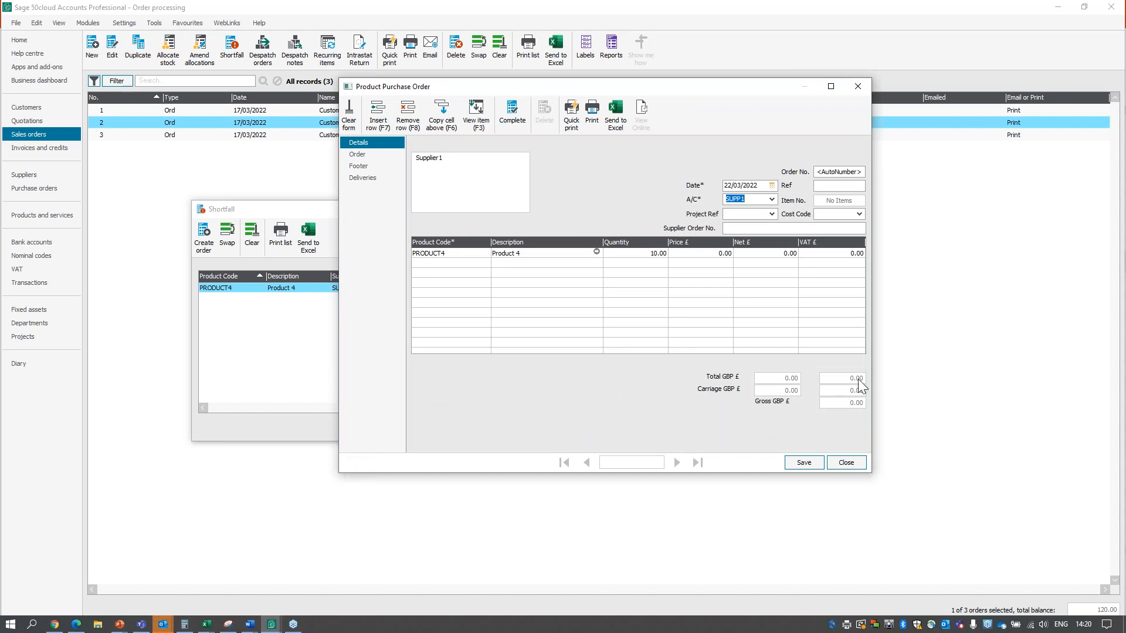
Set the PRODUCT4 price to 50.00, save the Supplier1 purchase order, and close the shortfall window.
left_click(711, 254)
type("50")
key("Return")
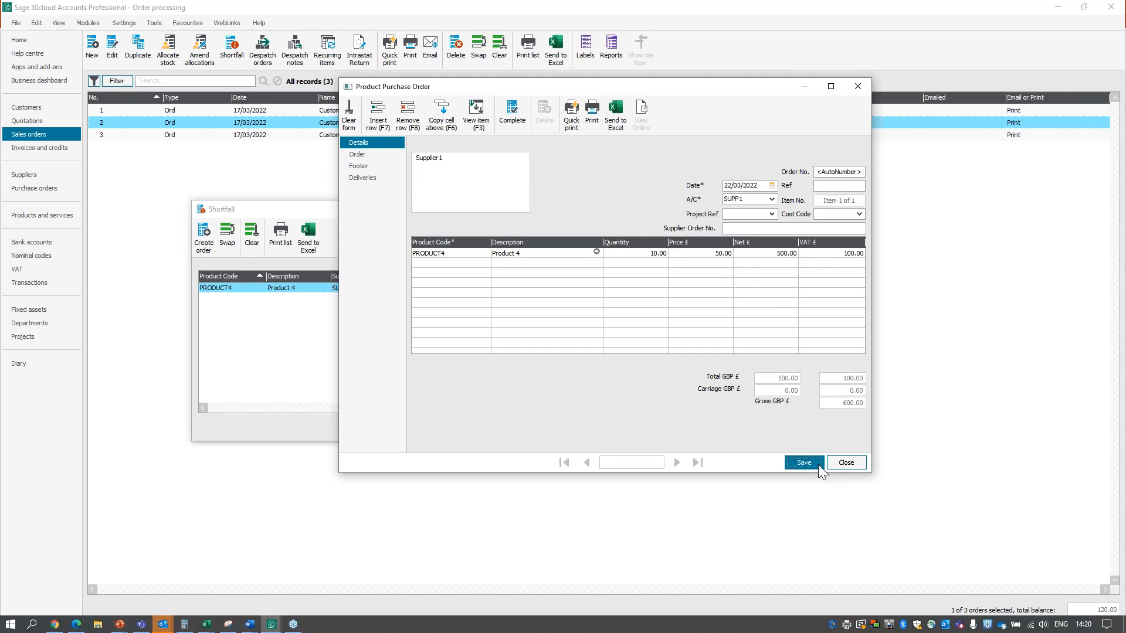
left_click(818, 464)
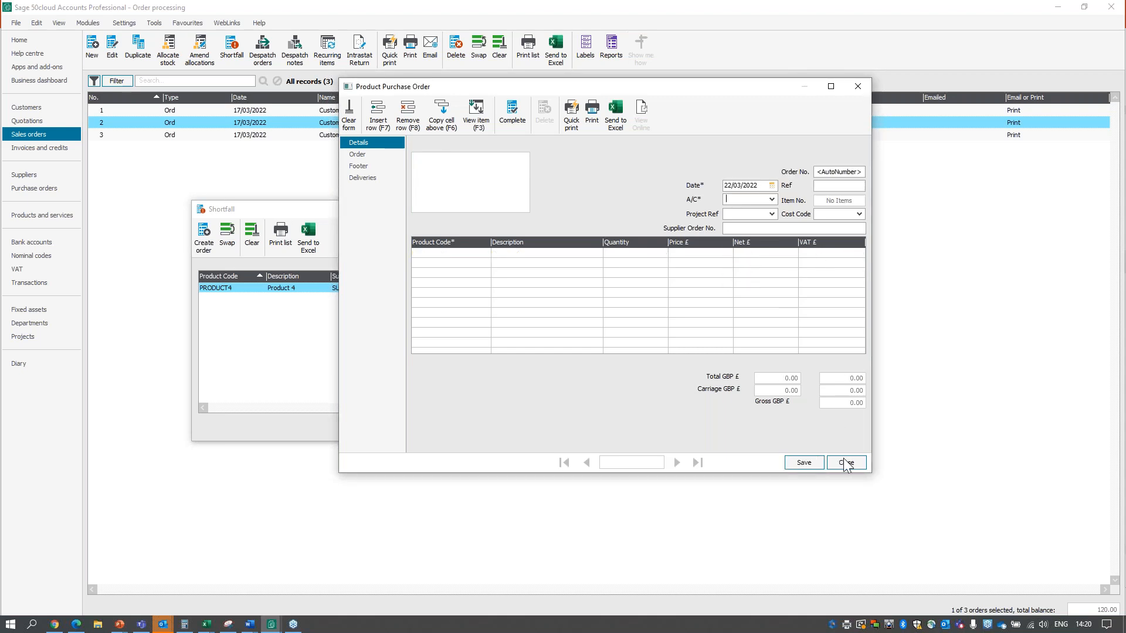
left_click(844, 463)
left_click(600, 428)
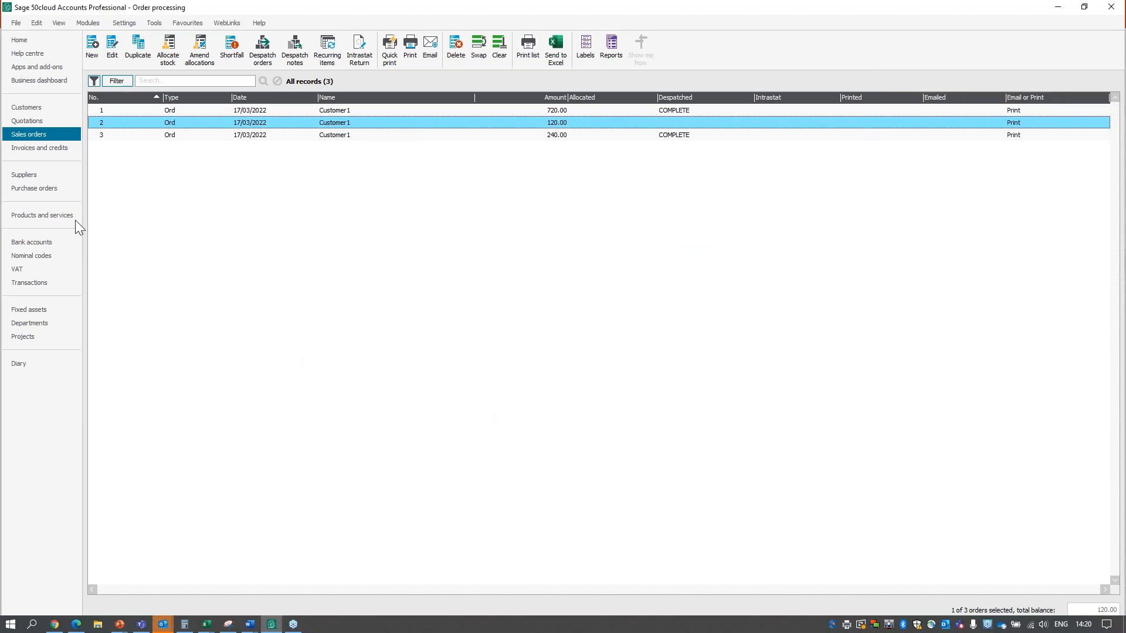
Check the new Supplier1 order dated 22/03/2022 in the purchase orders list and return to the sales orders.
left_click(36, 189)
left_click(238, 124)
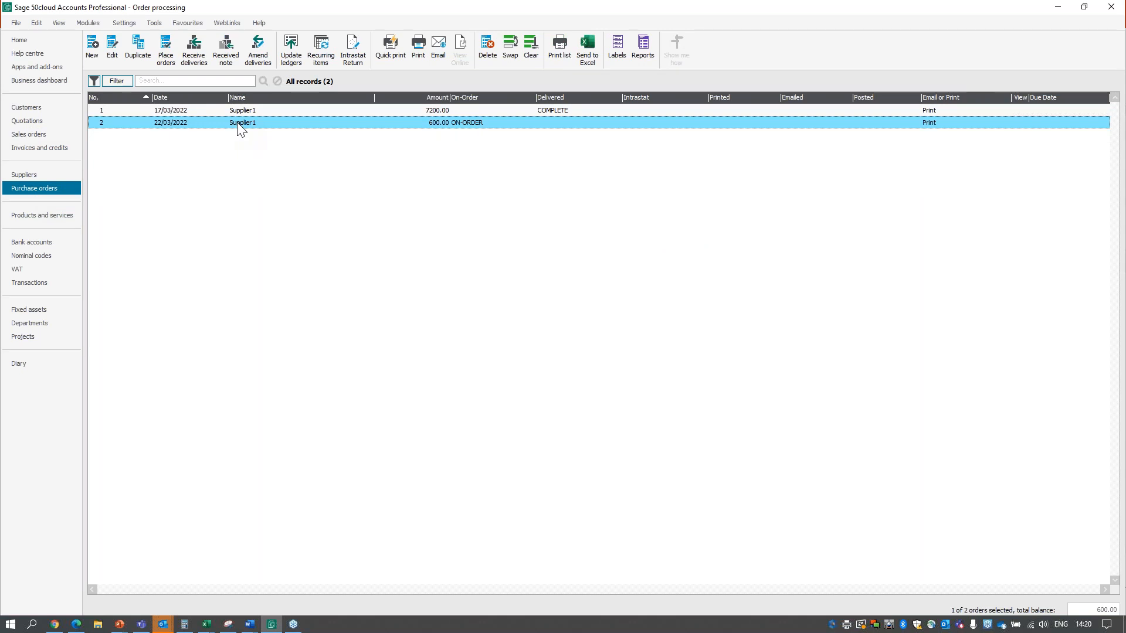
left_click(44, 138)
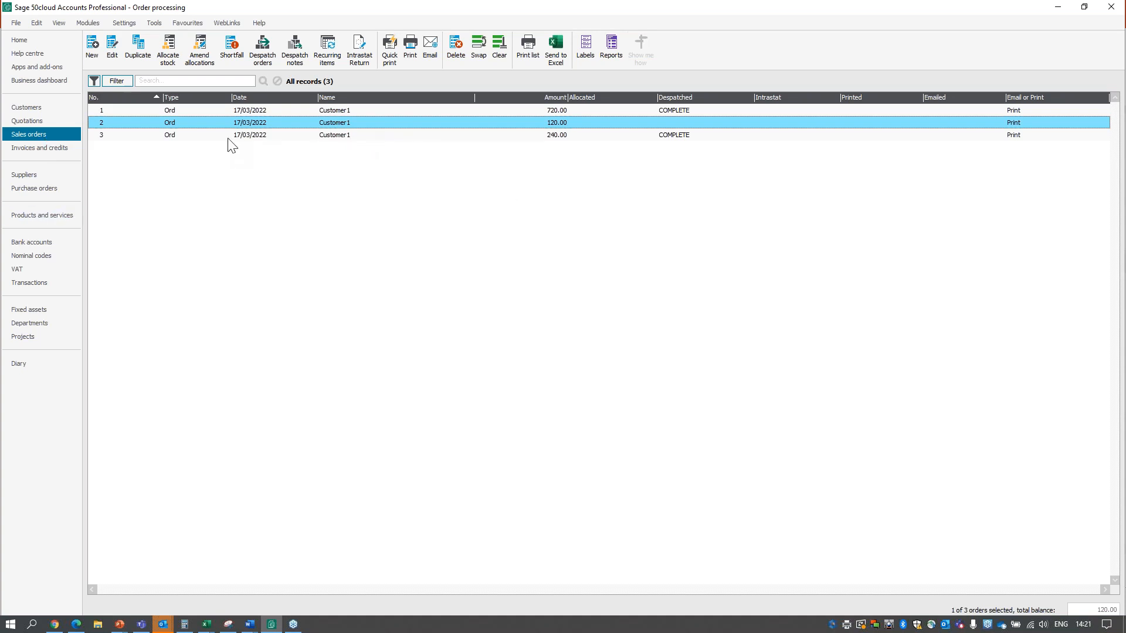
Duplicate the 240.00 sales order, look up PRODUCT2 for a second line, and discard the duplicate without saving.
left_click(249, 136)
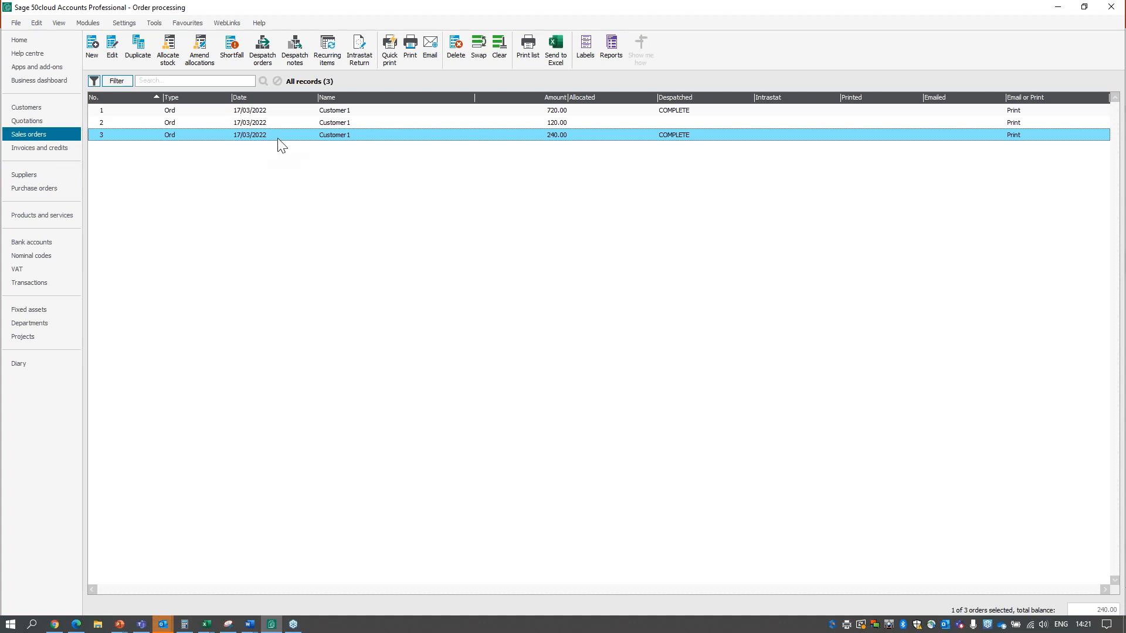
left_click(149, 58)
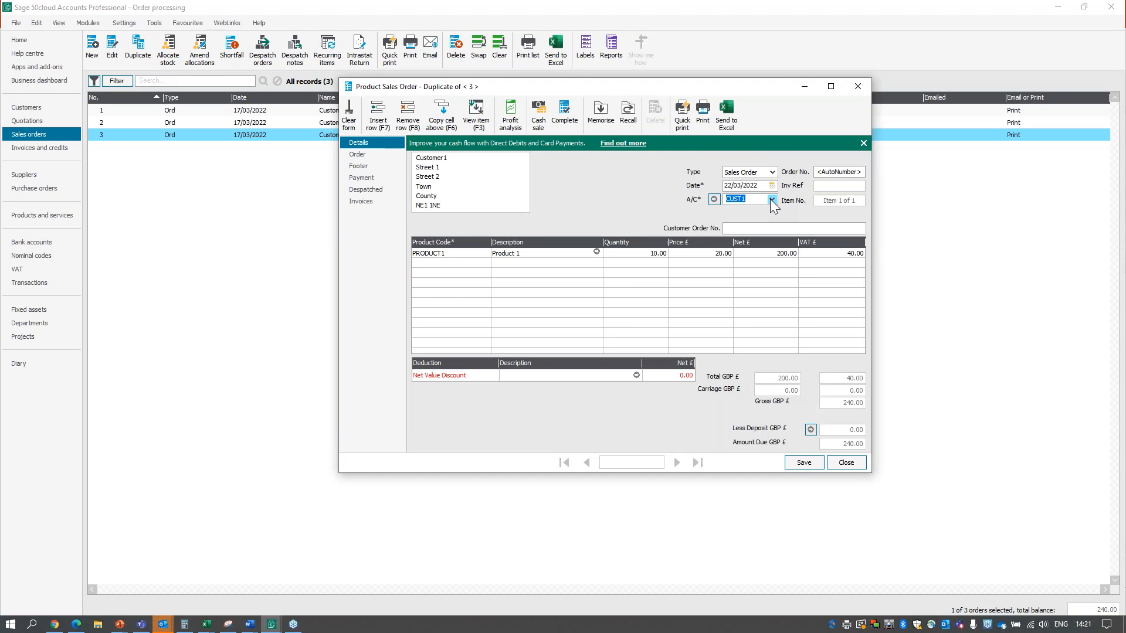
left_click(479, 264)
left_click(486, 263)
left_click(464, 358)
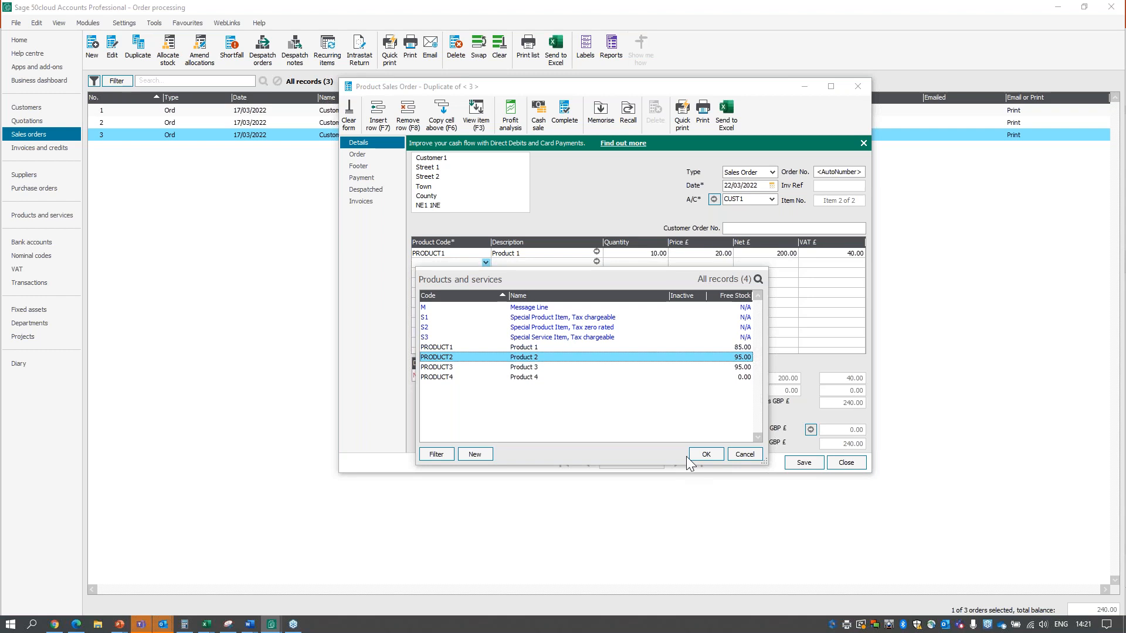
left_click(743, 455)
left_click(836, 462)
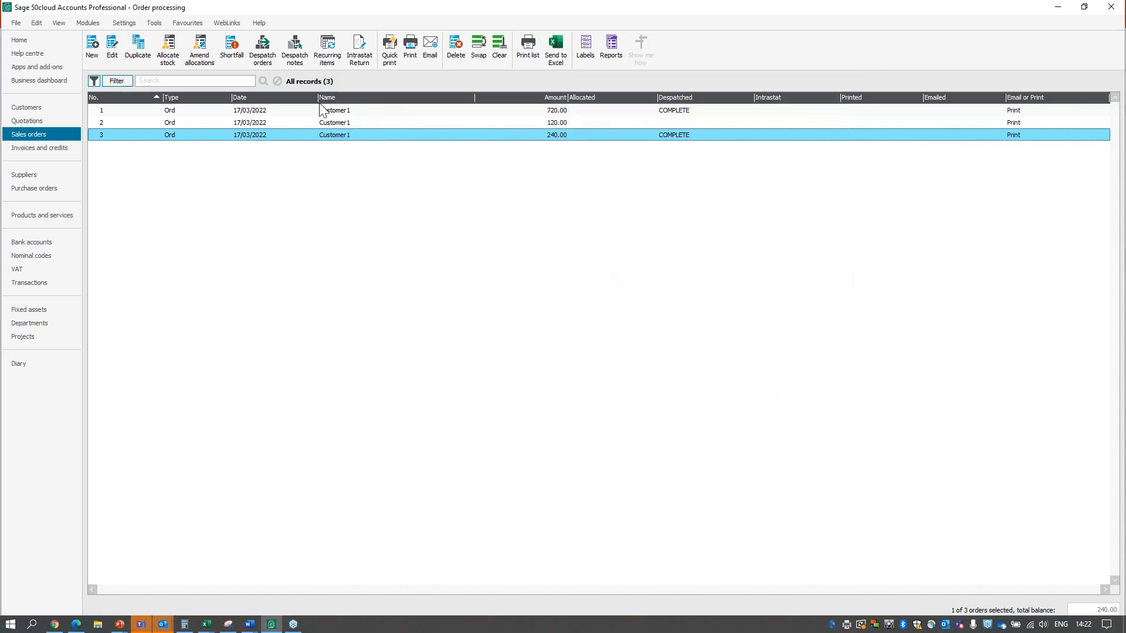
View the memorised and recurring sales orders list and close it.
left_click(332, 64)
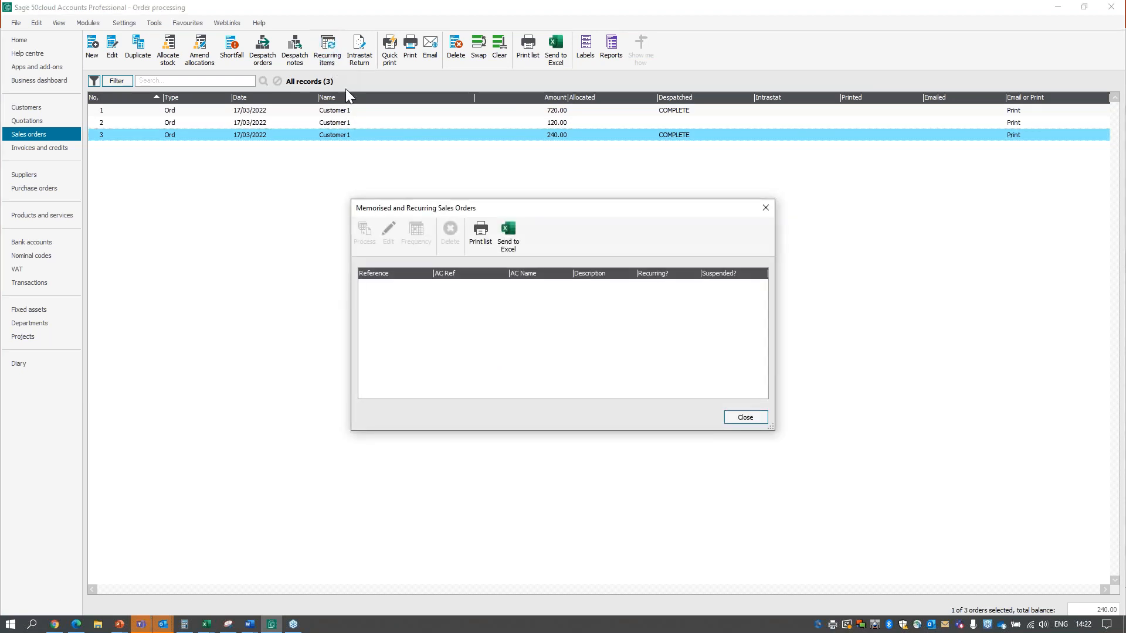
left_click(745, 418)
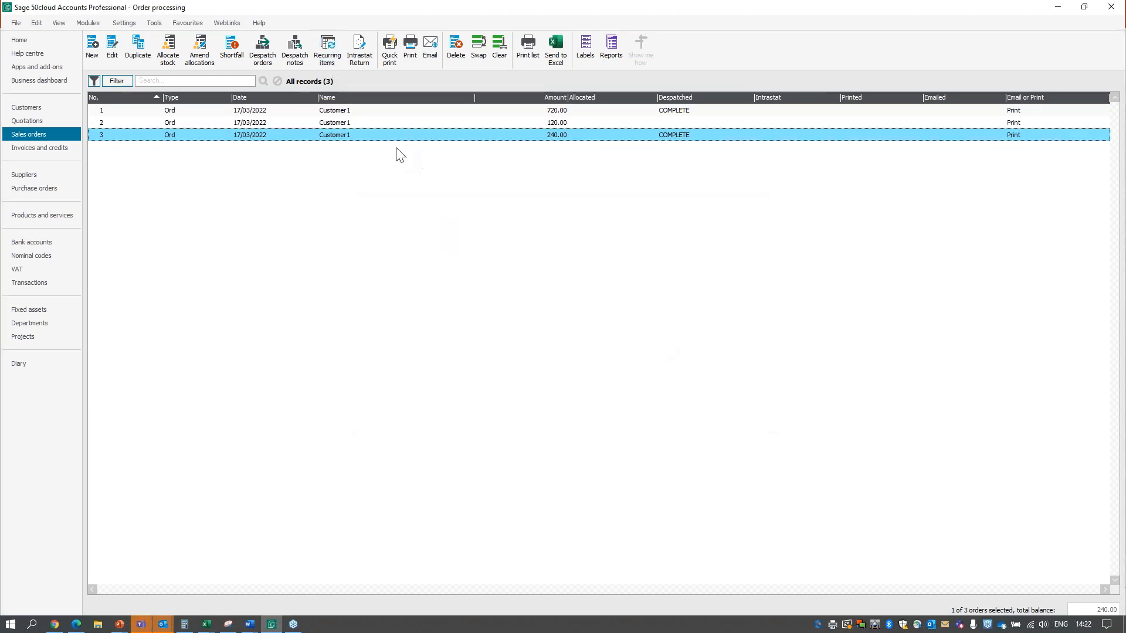
Open the Customer1 240.00 sales order and start memorising it with TEST as the reference and description.
left_click(347, 133)
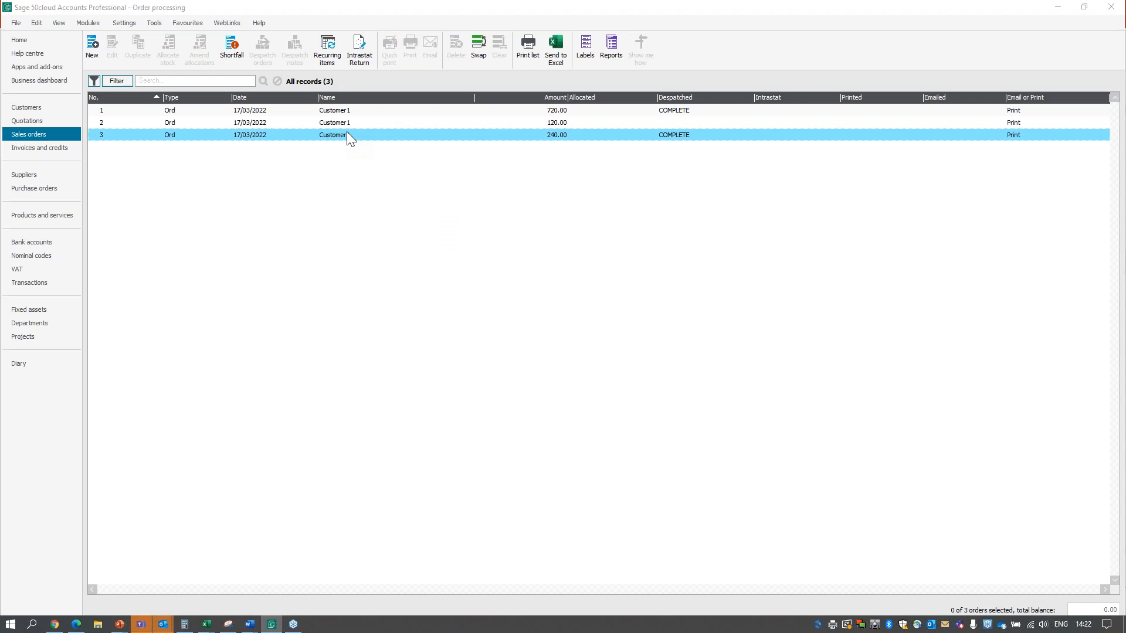
double_click(346, 132)
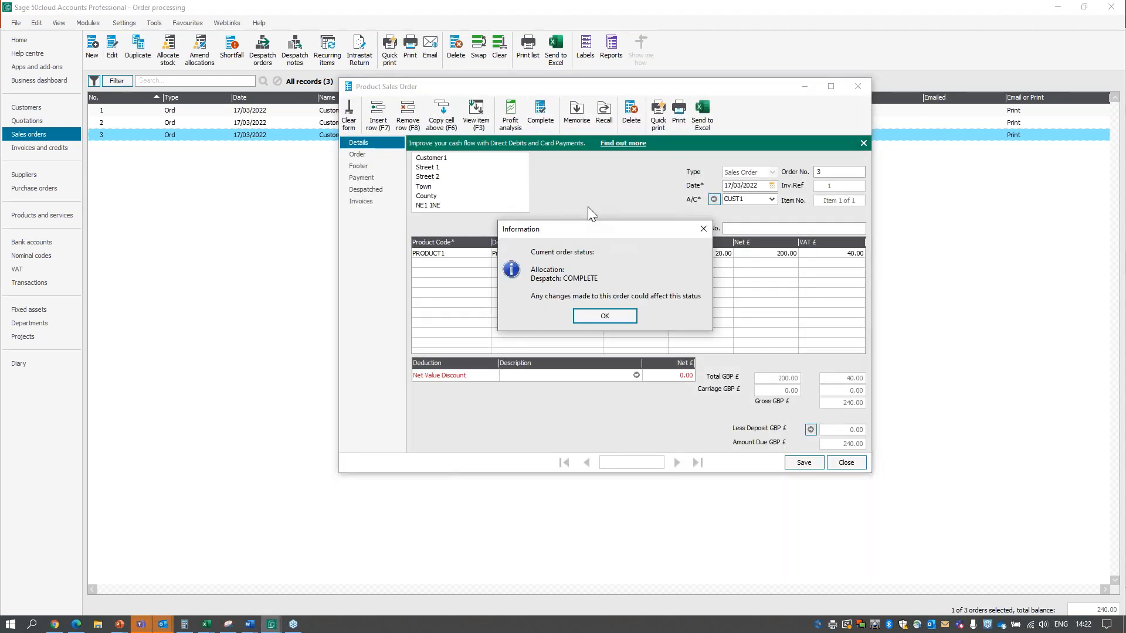
left_click(611, 316)
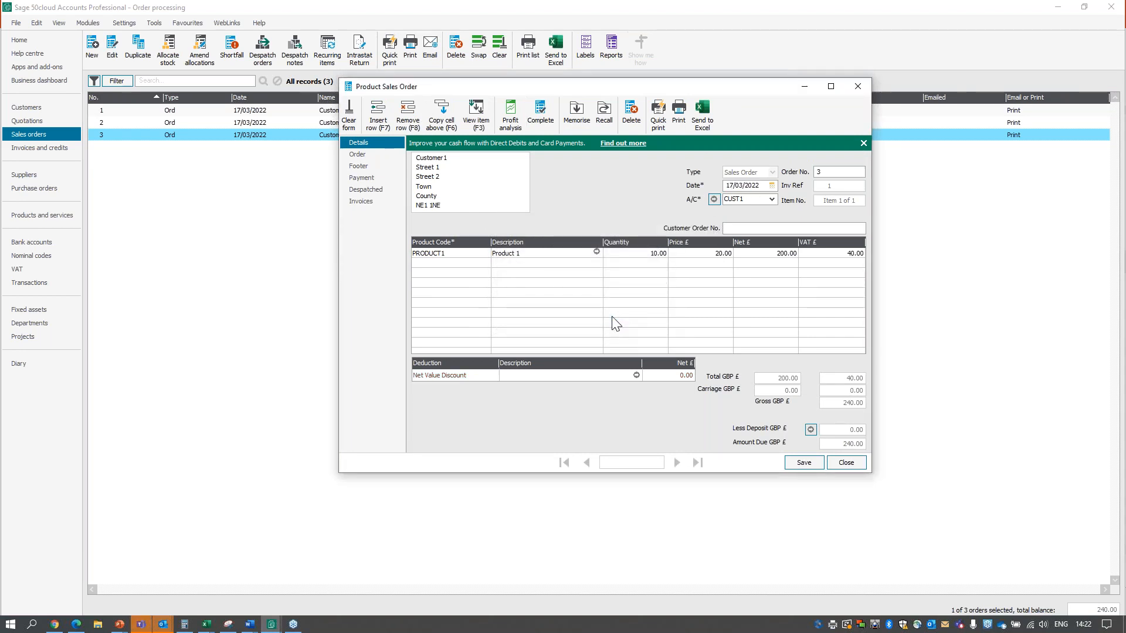
left_click(577, 117)
type("TEST")
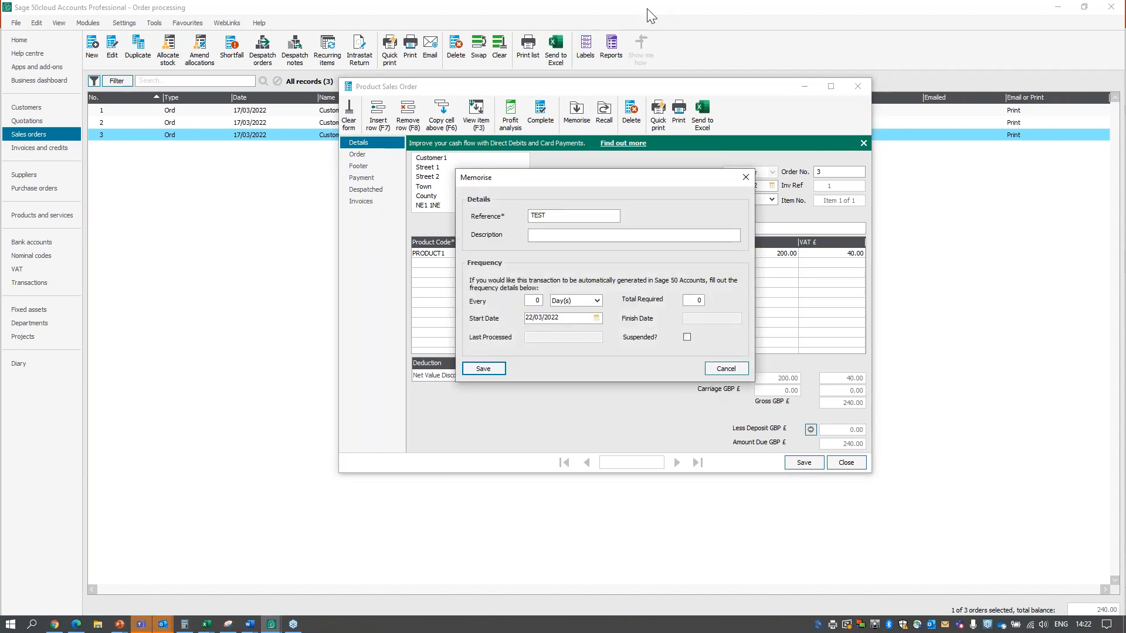
type("TES")
Set the memorised order's frequency to every 1 month and save it.
left_click(597, 299)
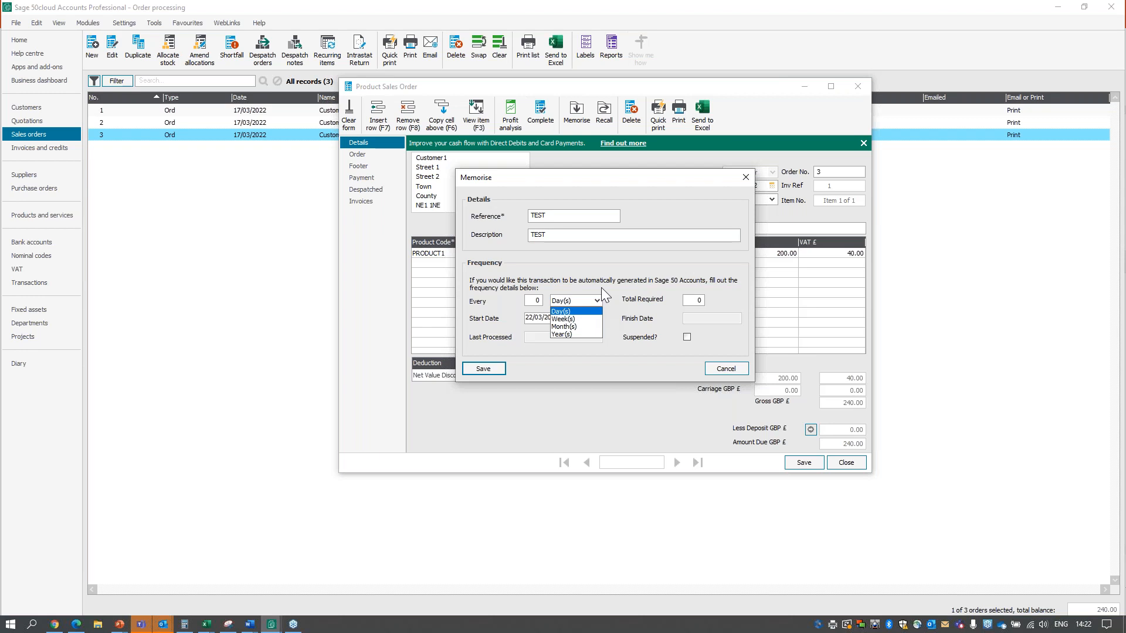
left_click(586, 326)
left_click(698, 299)
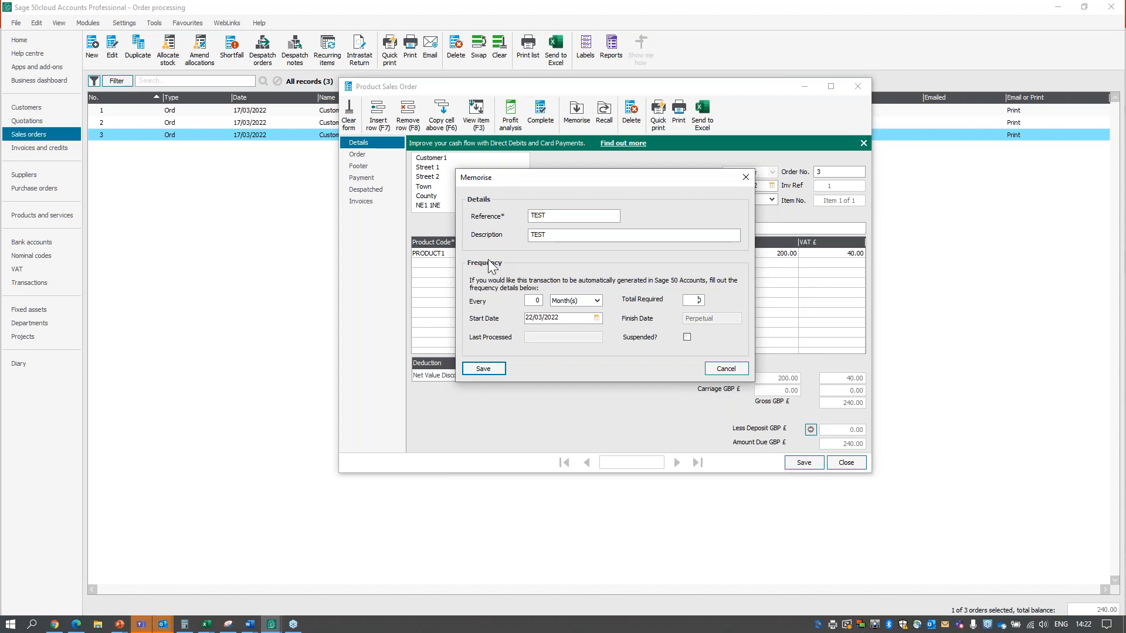
left_click(535, 300)
type("1")
left_click(483, 368)
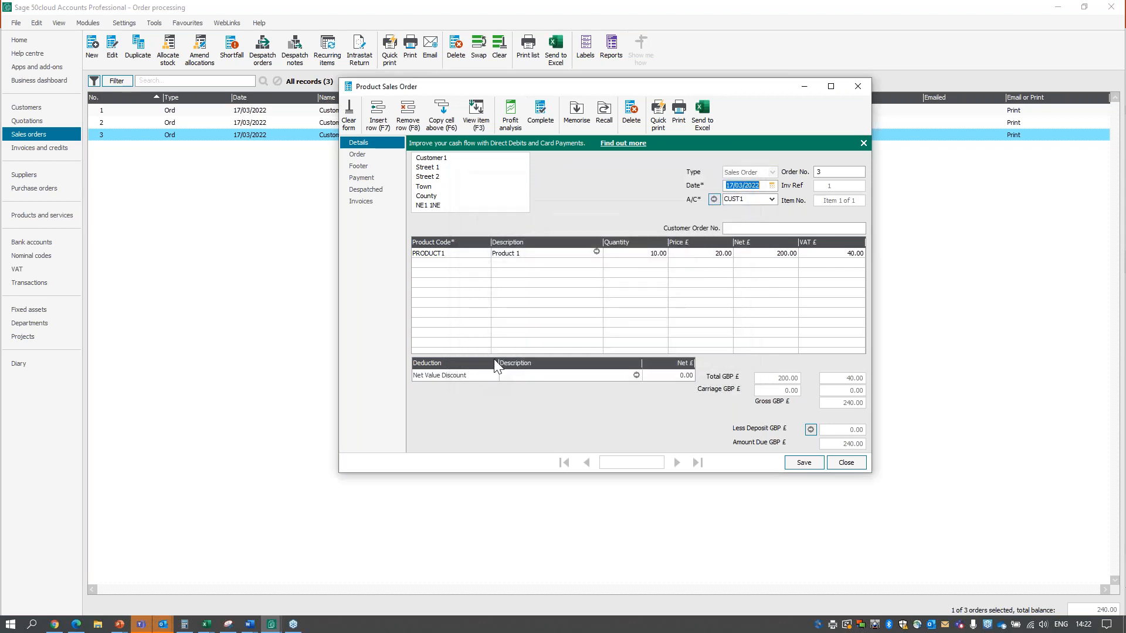
Check the TEST entry in the list of recallable orders, and close the list and the sales order.
left_click(607, 124)
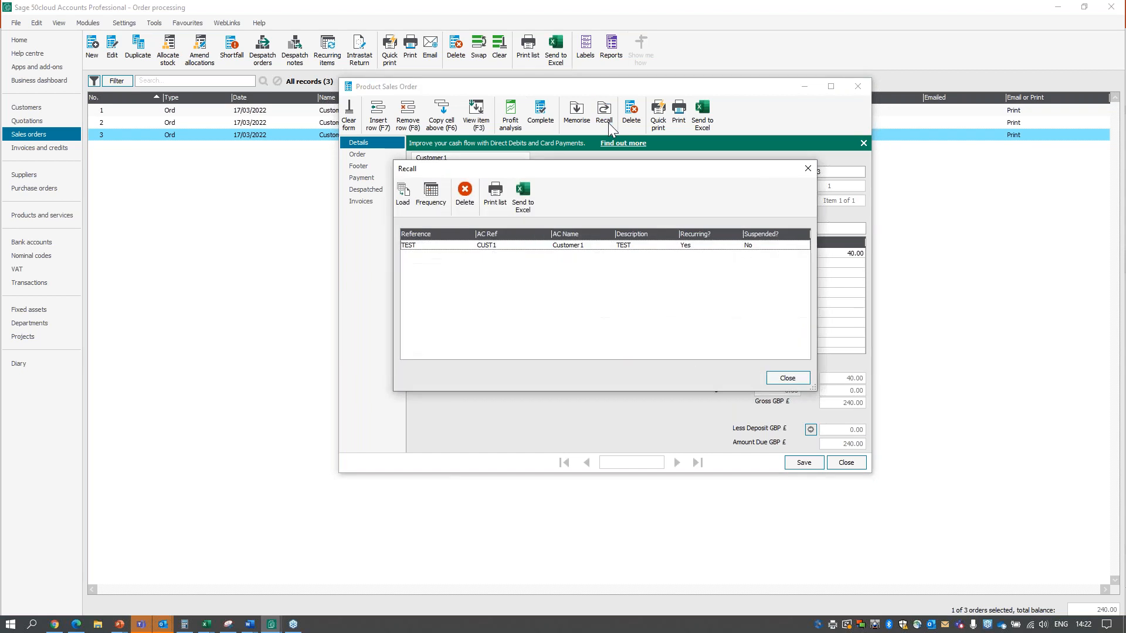
left_click(534, 245)
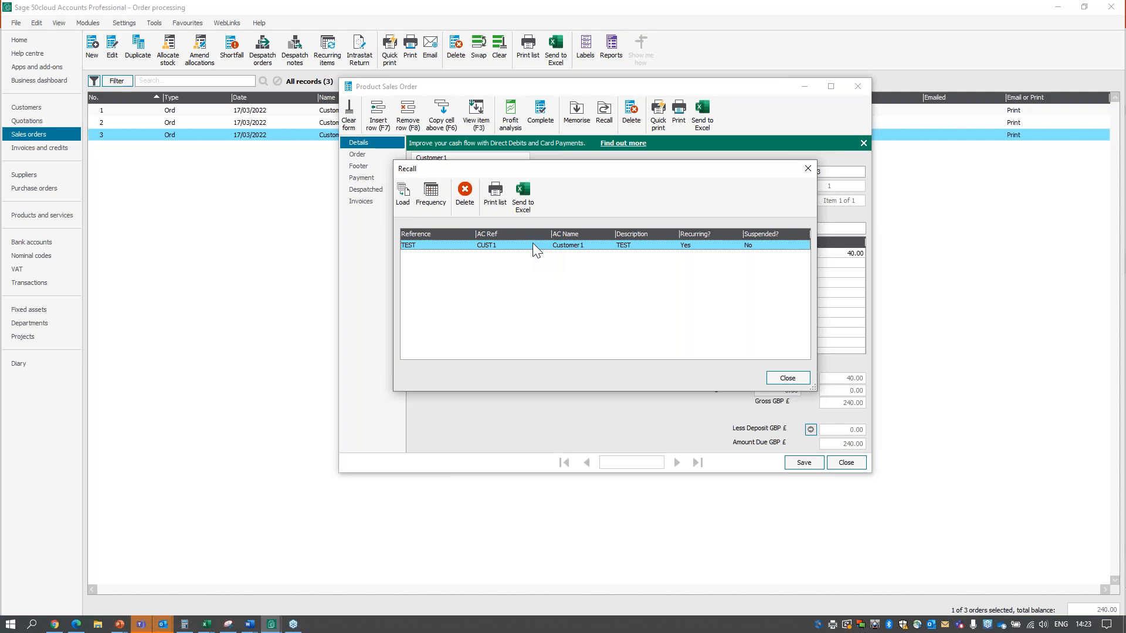
left_click(784, 379)
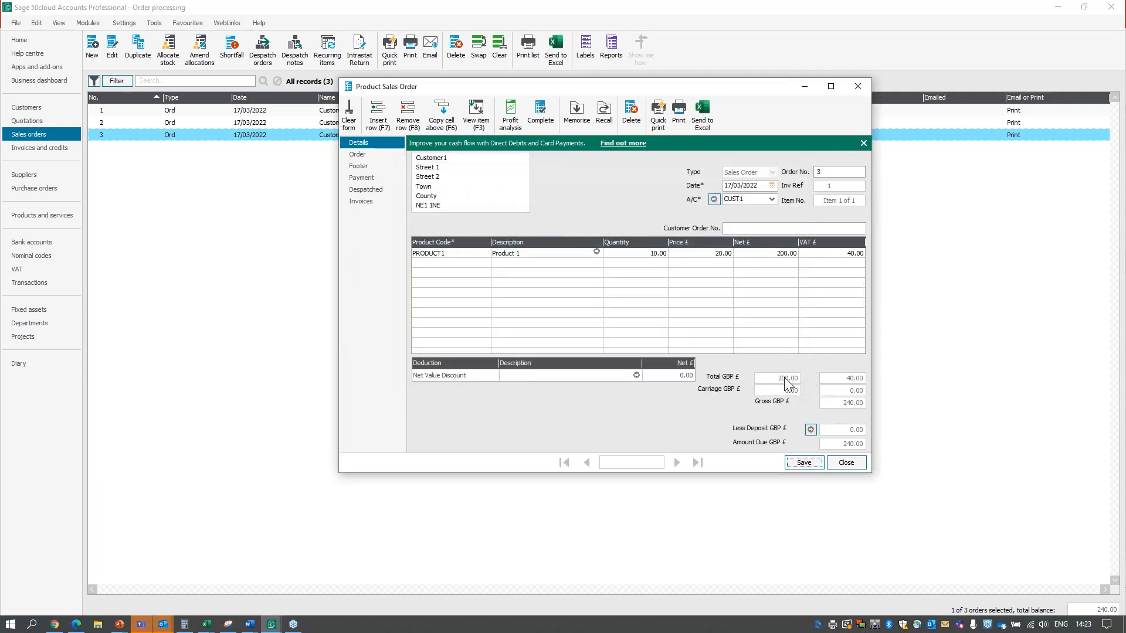
left_click(851, 467)
left_click(614, 307)
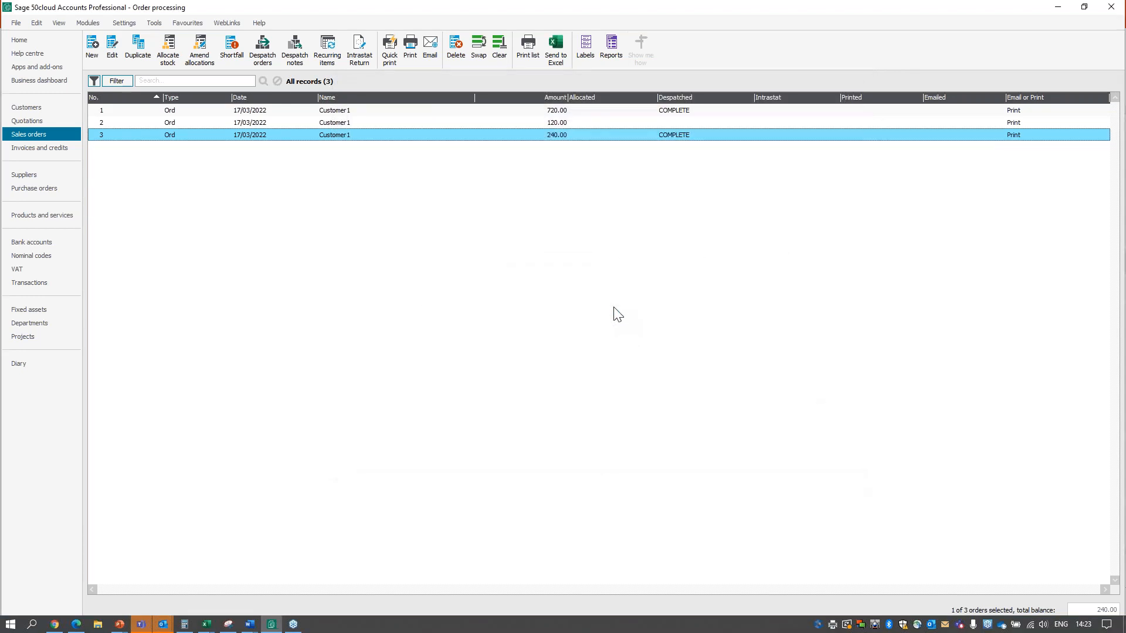
View the quotations list and examine a blank product quote form before closing it.
left_click(47, 120)
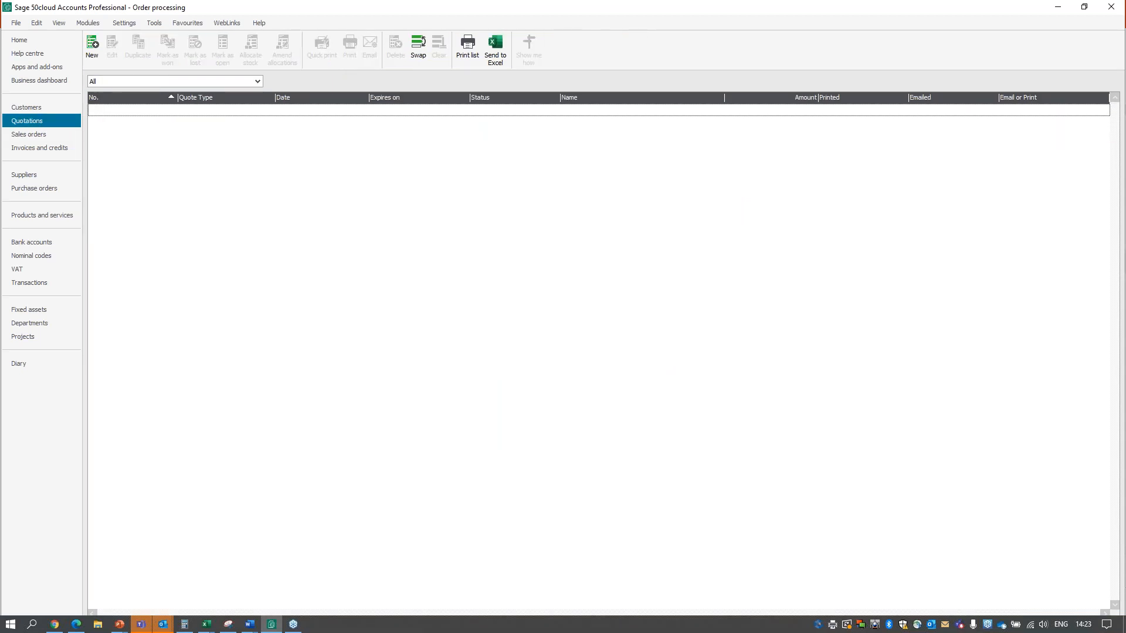
left_click(97, 60)
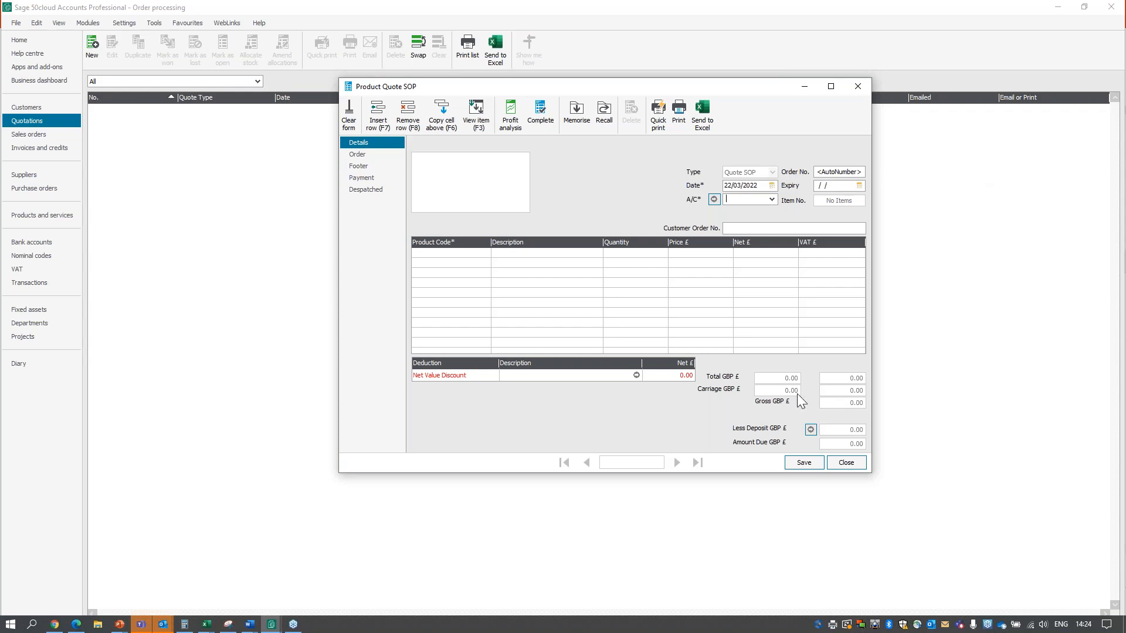
left_click(848, 463)
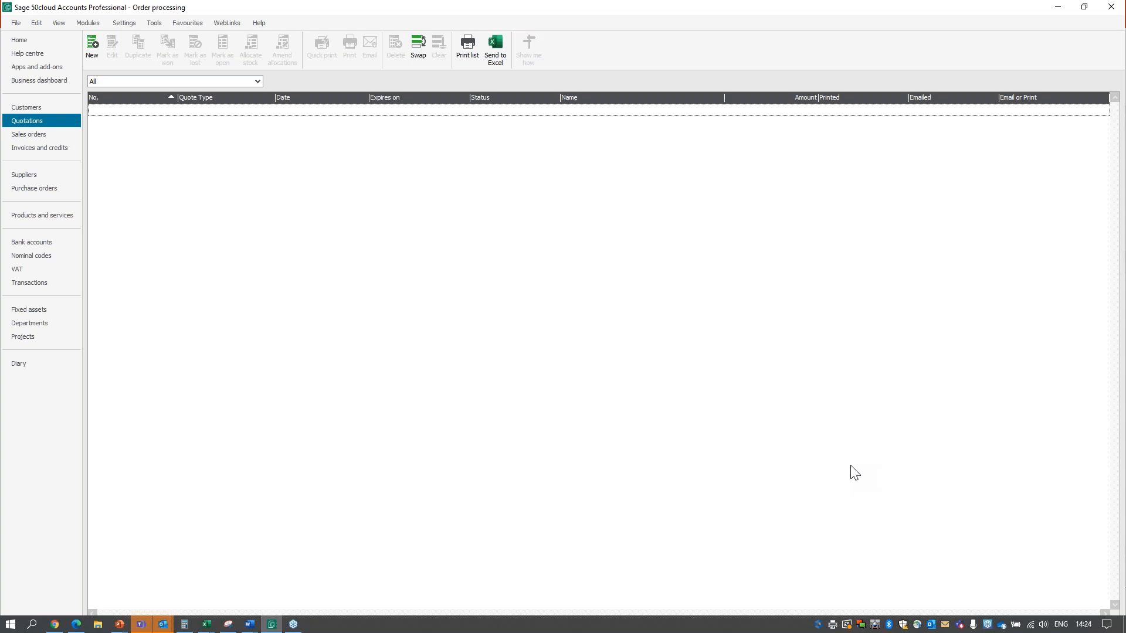
Check the invoices linked to the Customer1 240.00 sales order and delete that order.
left_click(43, 135)
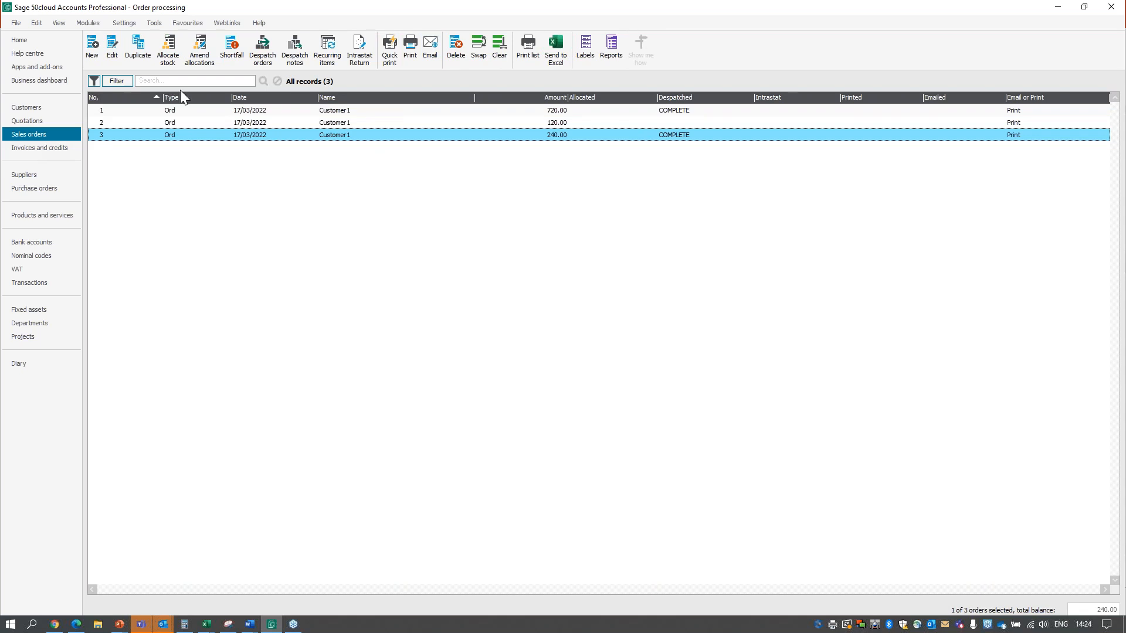
left_click(175, 140)
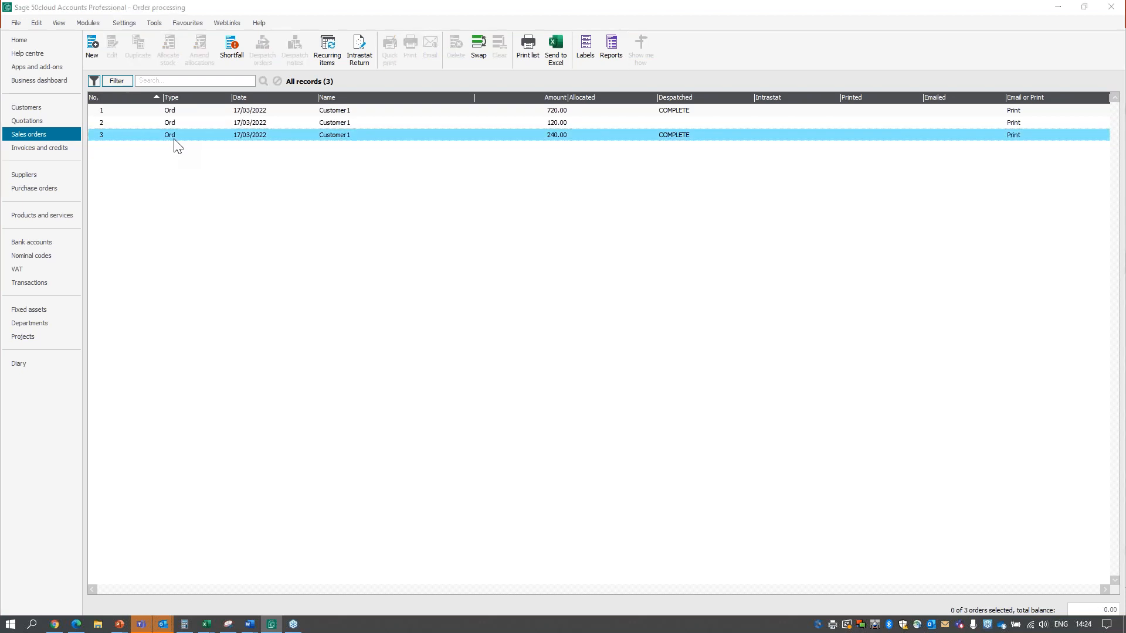
double_click(174, 139)
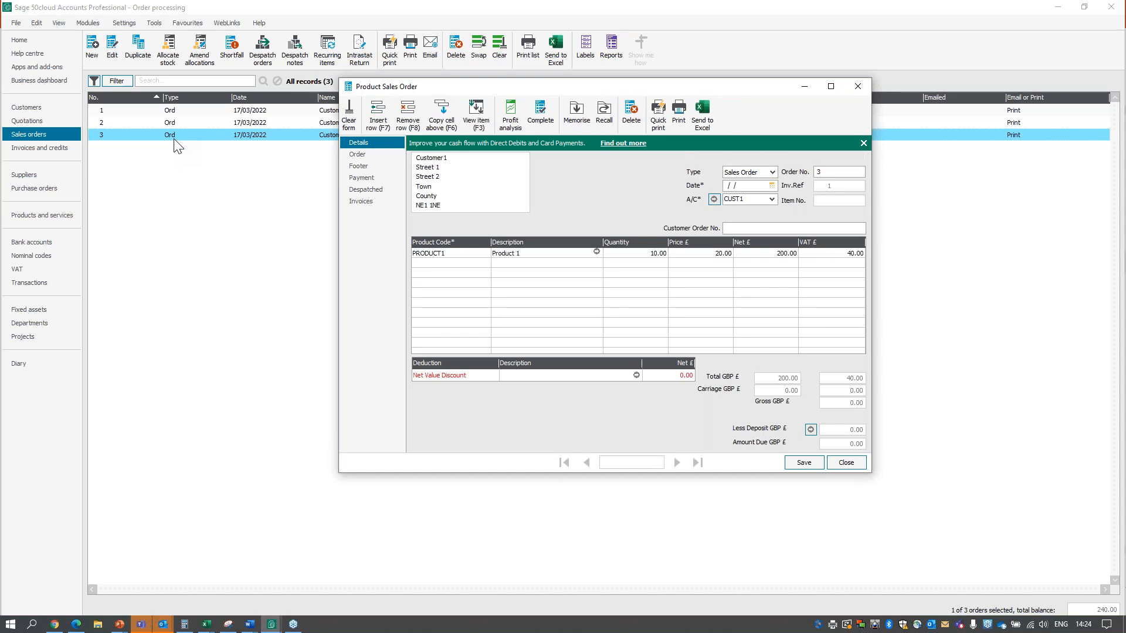
left_click(605, 316)
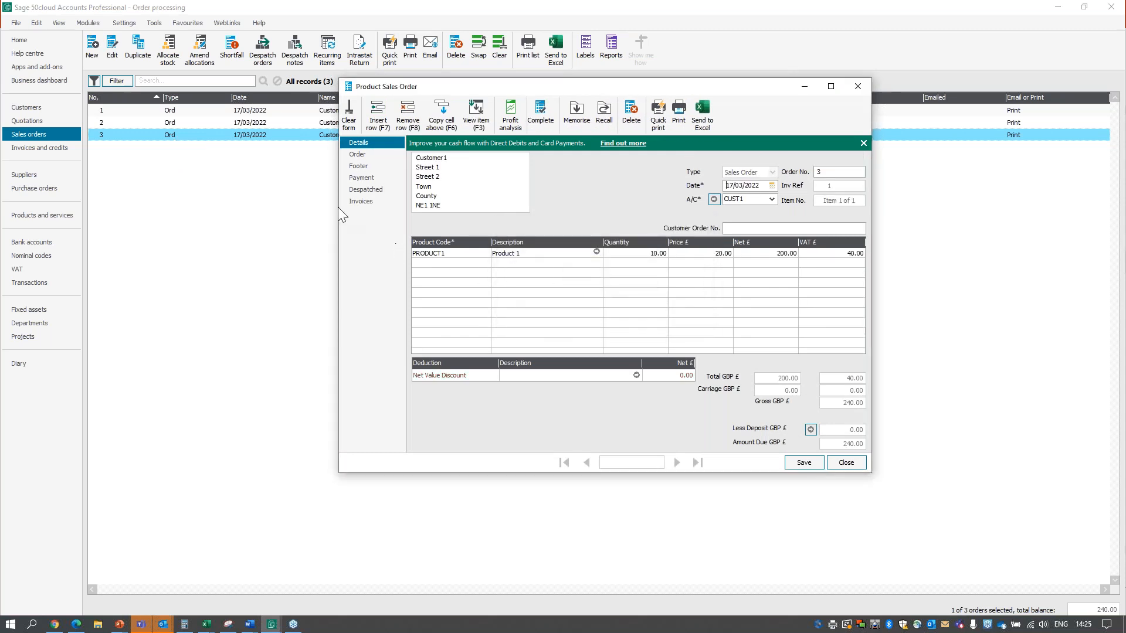
left_click(363, 200)
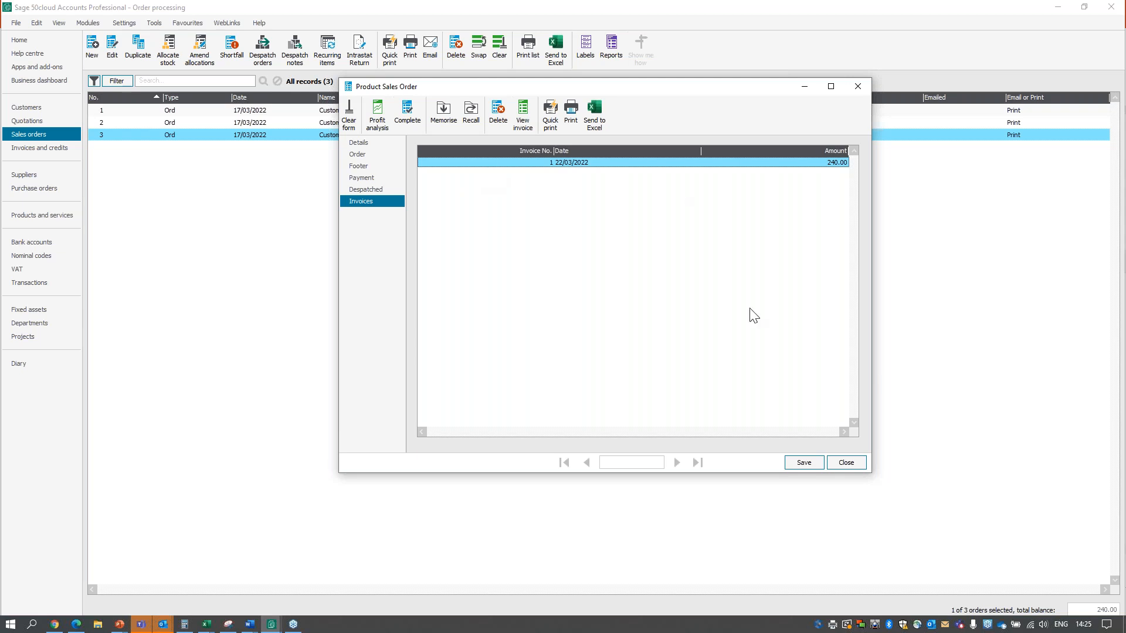
left_click(856, 465)
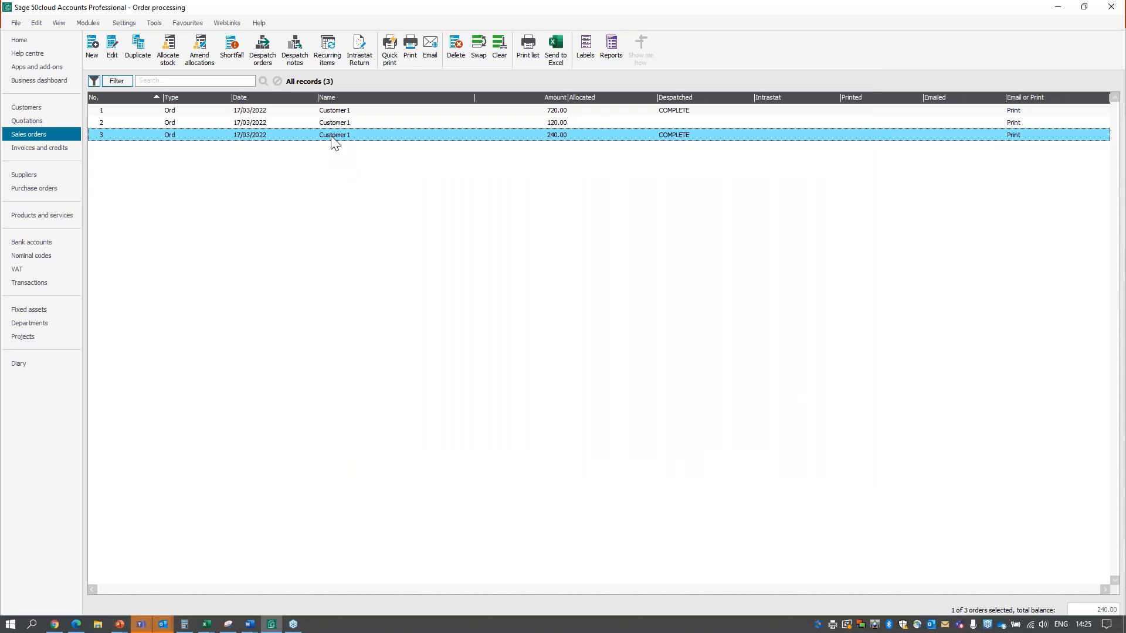
left_click(456, 49)
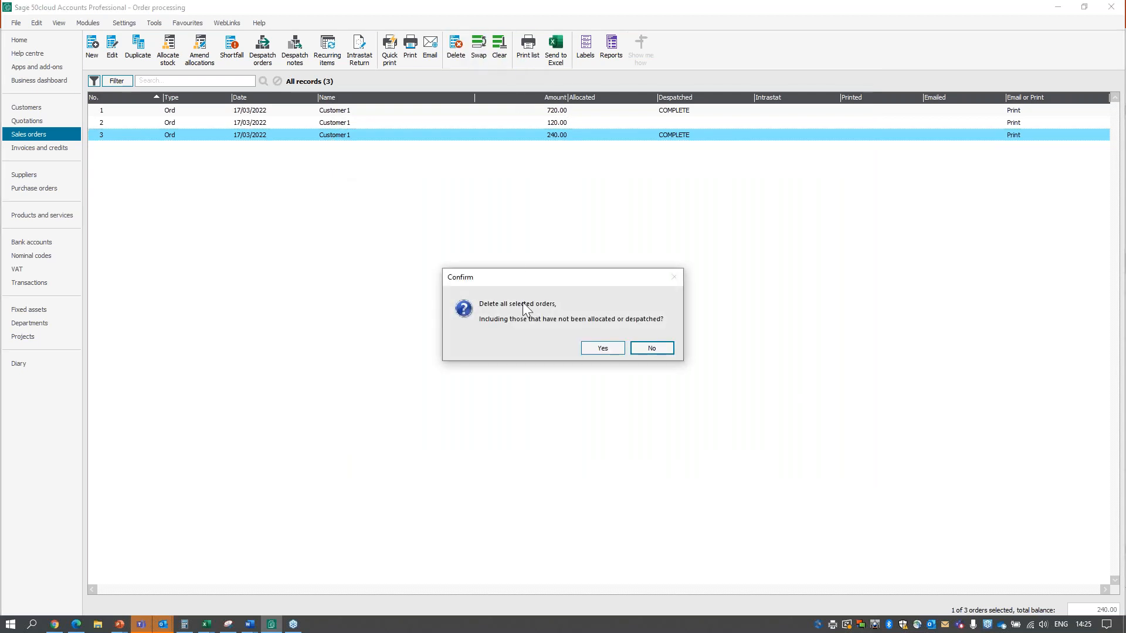
left_click(604, 348)
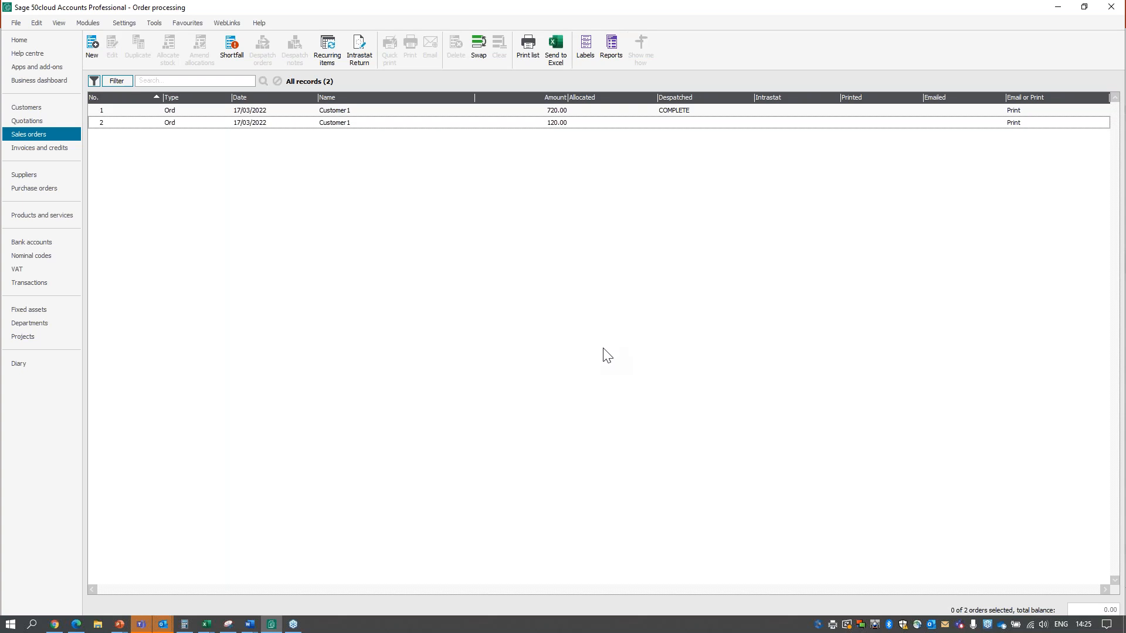
Credit Customer1's posted 240.00 invoice in full, updating the ledgers and allocating the credit note to invoice 1.
left_click(55, 148)
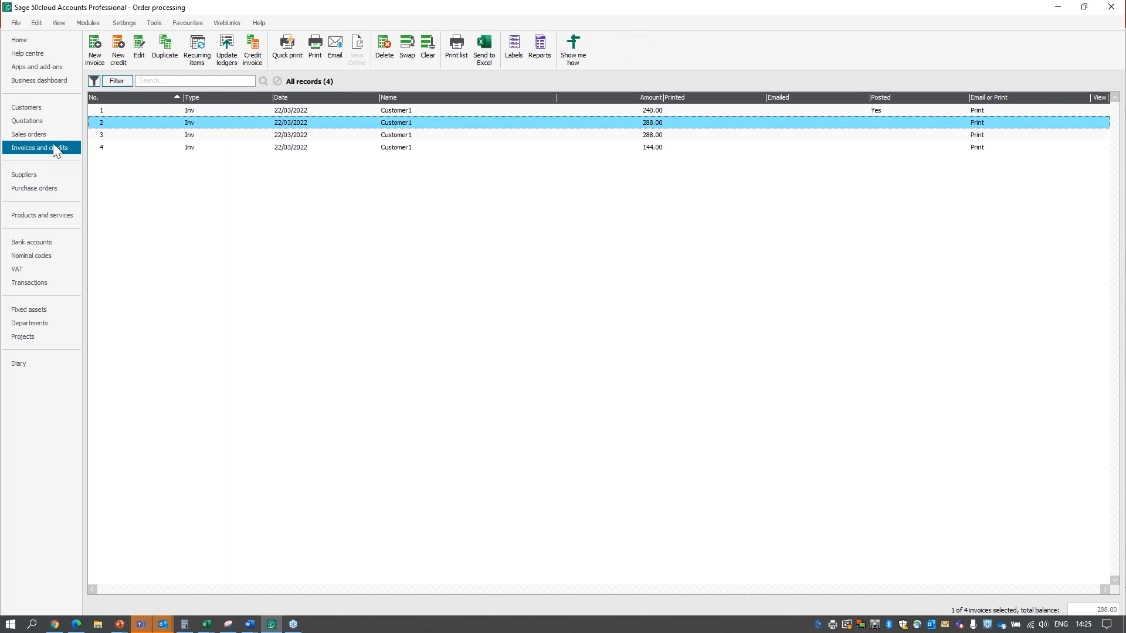
left_click(273, 110)
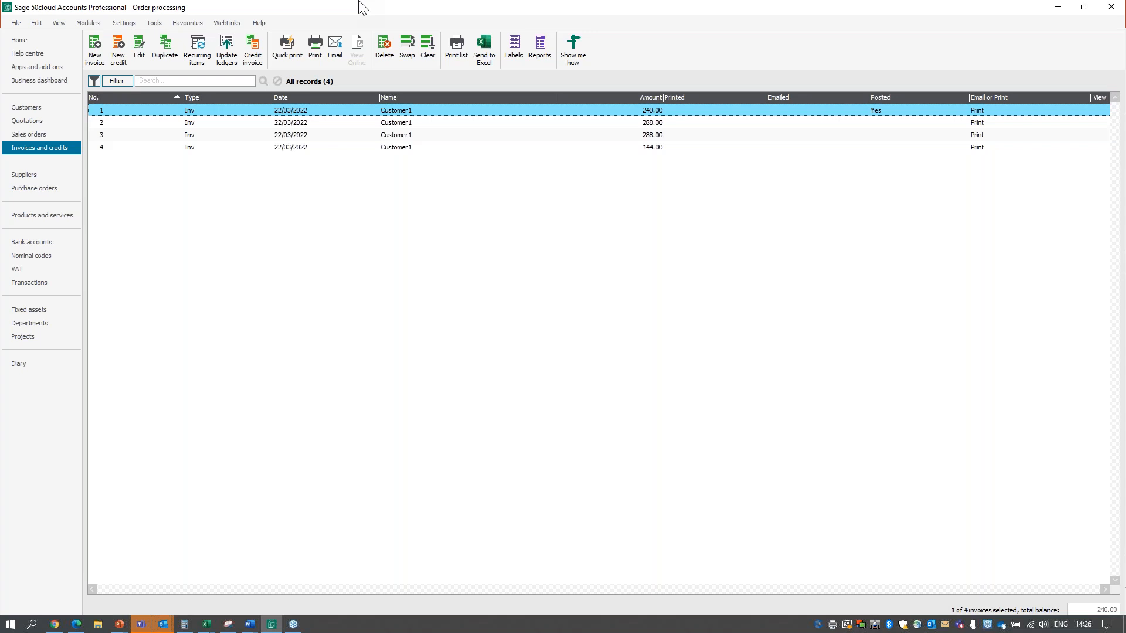
left_click(248, 58)
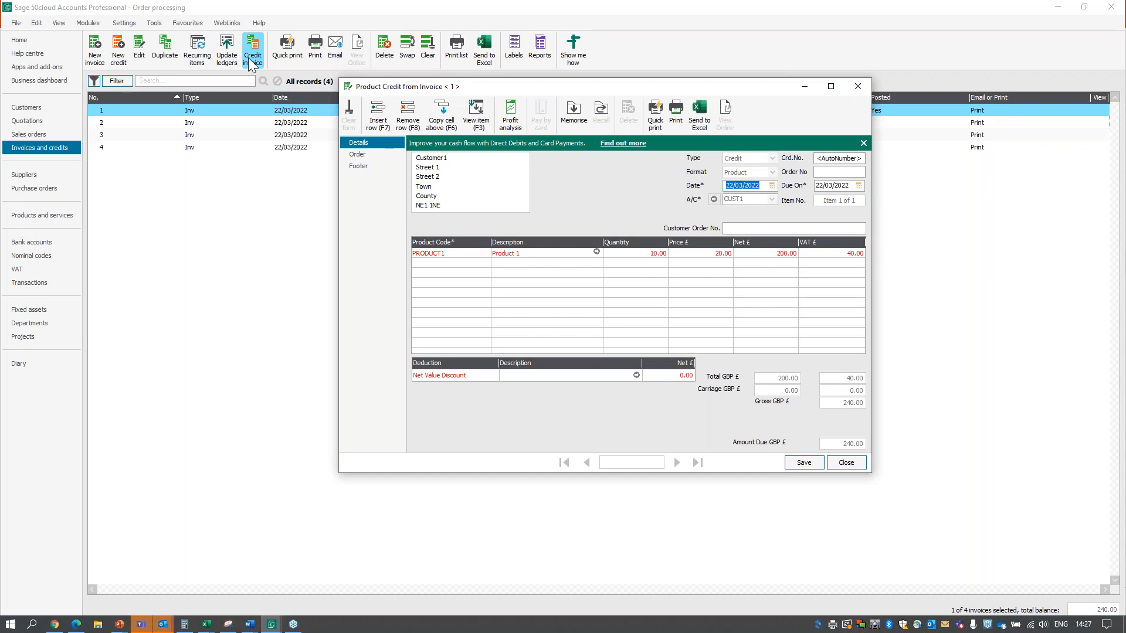
left_click(804, 462)
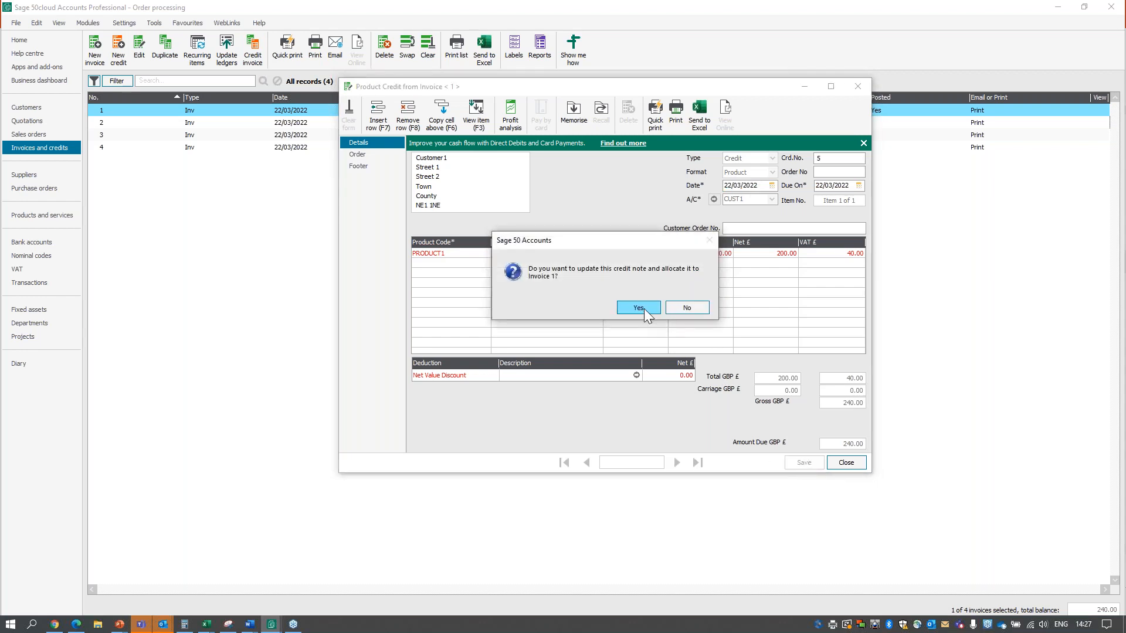
left_click(639, 308)
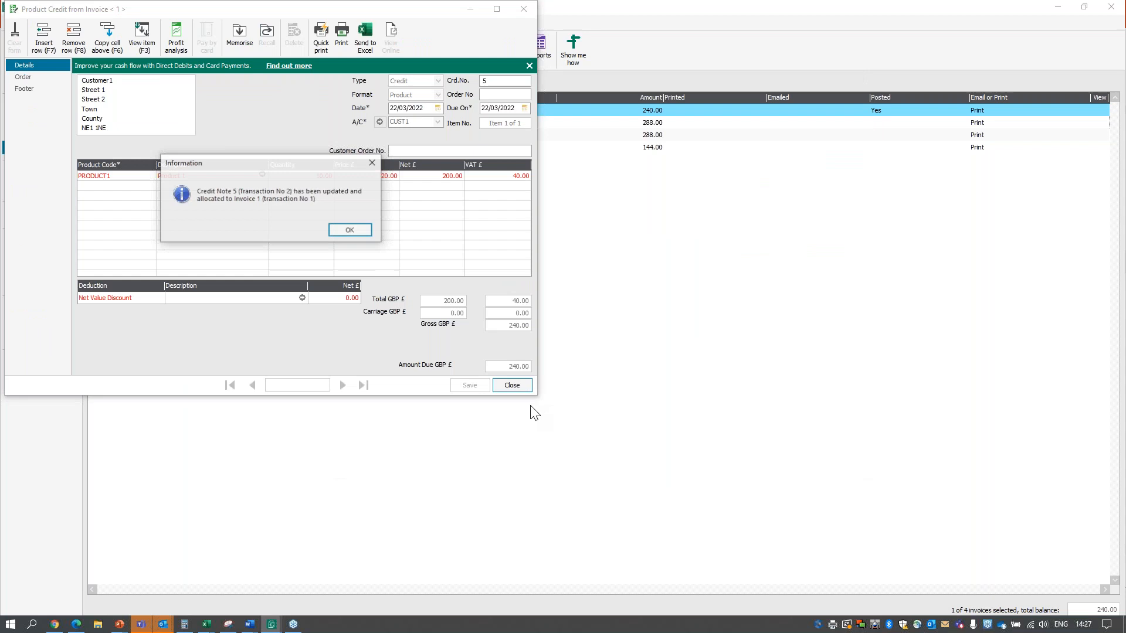
left_click(351, 230)
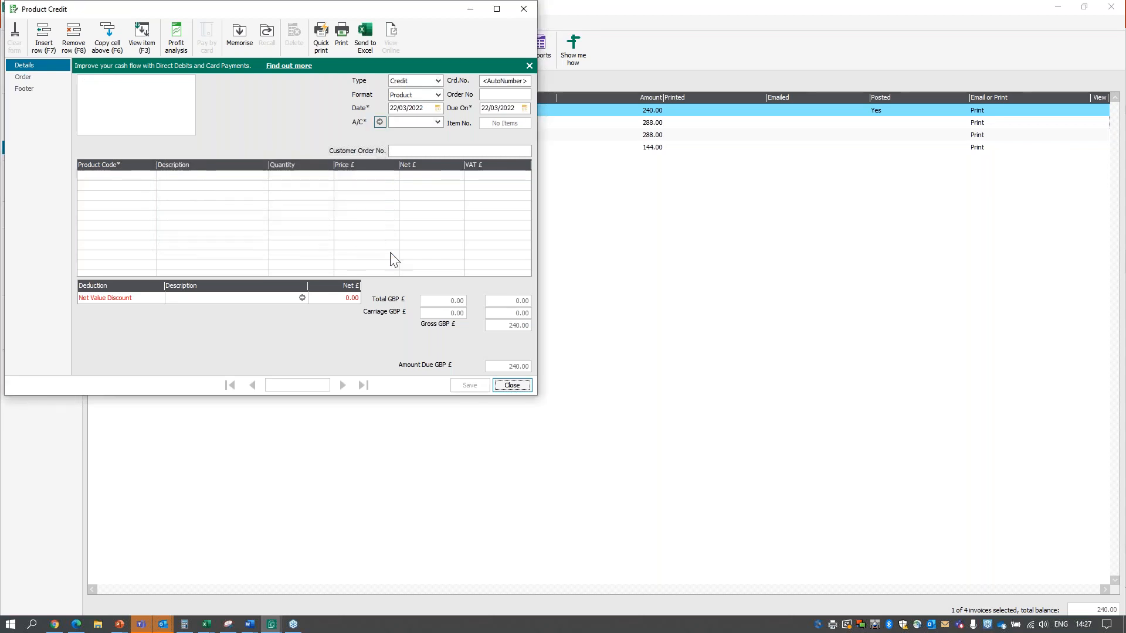
left_click(522, 384)
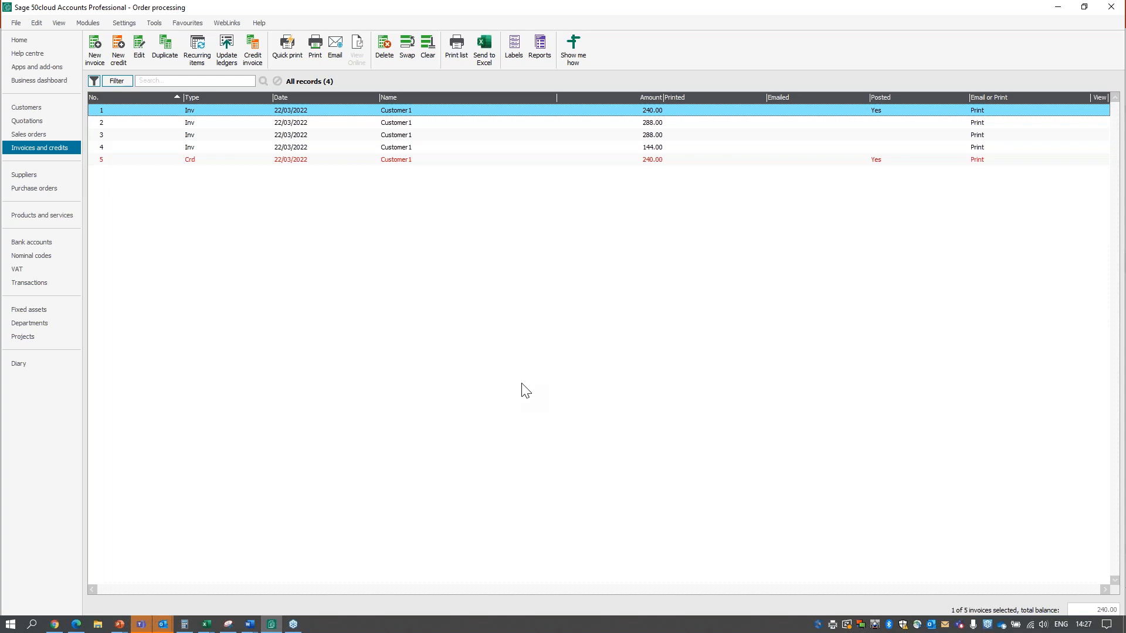
Examine the invoice and order defaults for quote conversion and document numbering.
left_click(128, 24)
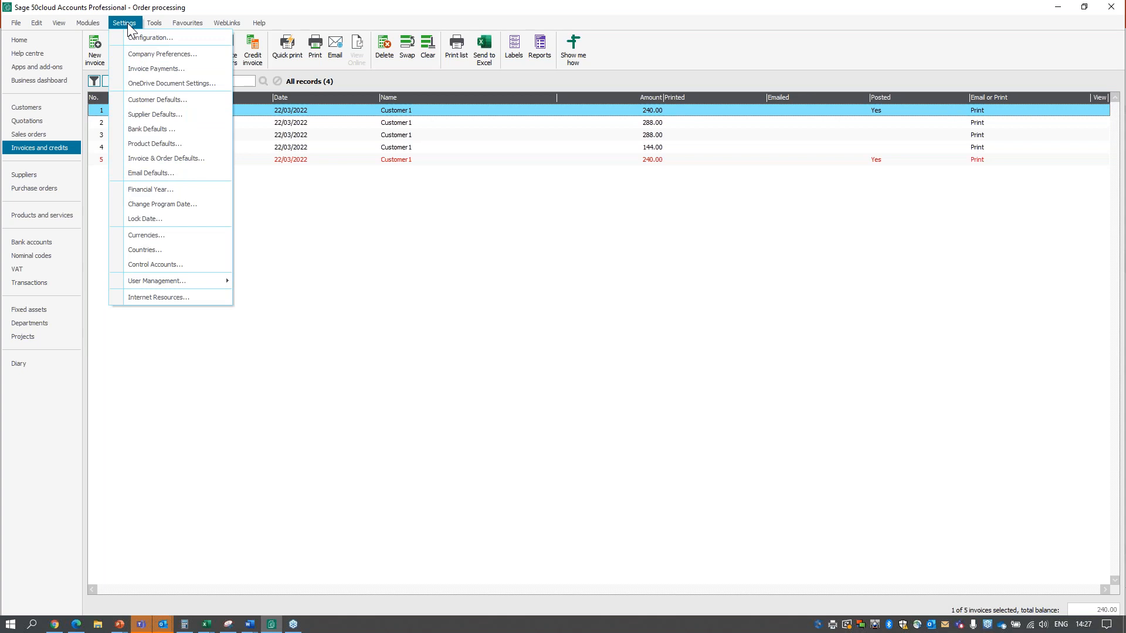
left_click(194, 157)
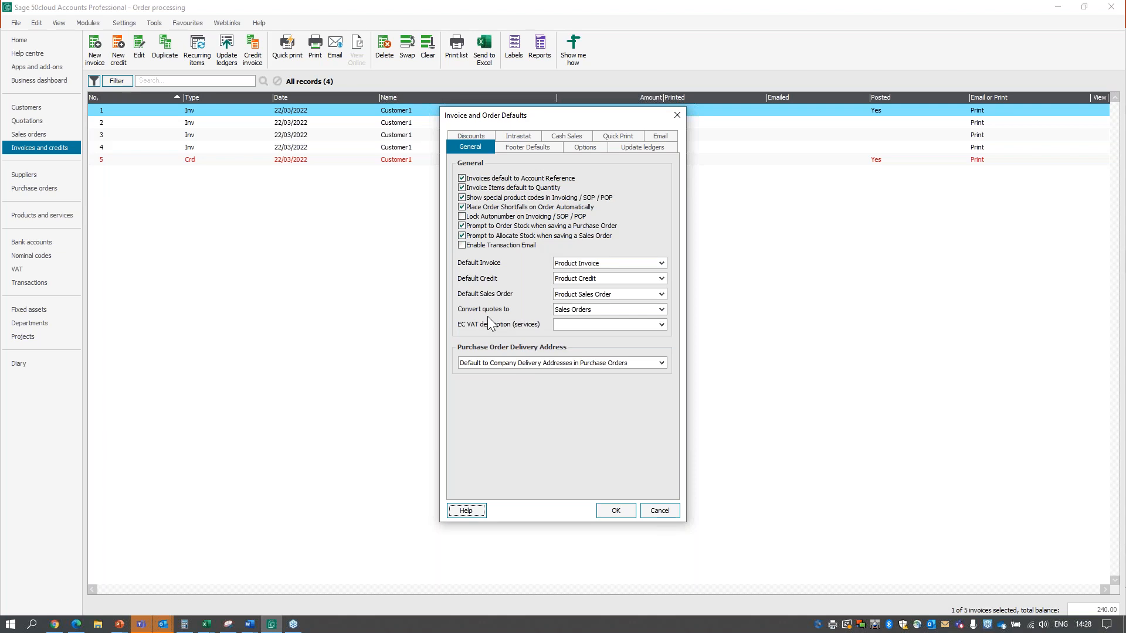
left_click(661, 310)
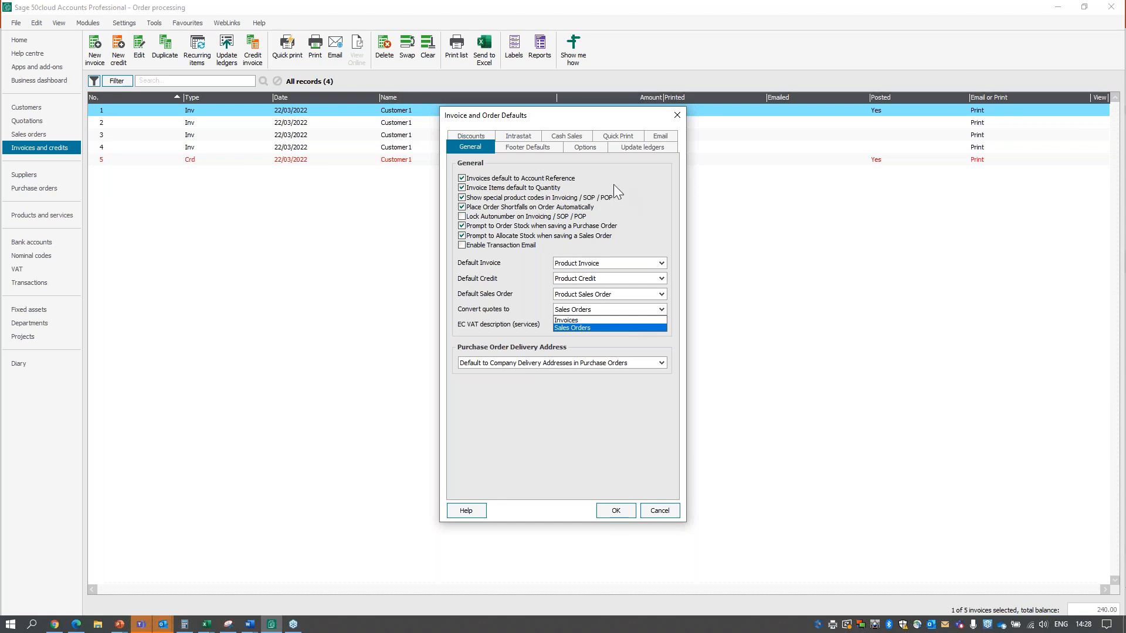
left_click(594, 146)
left_click(594, 147)
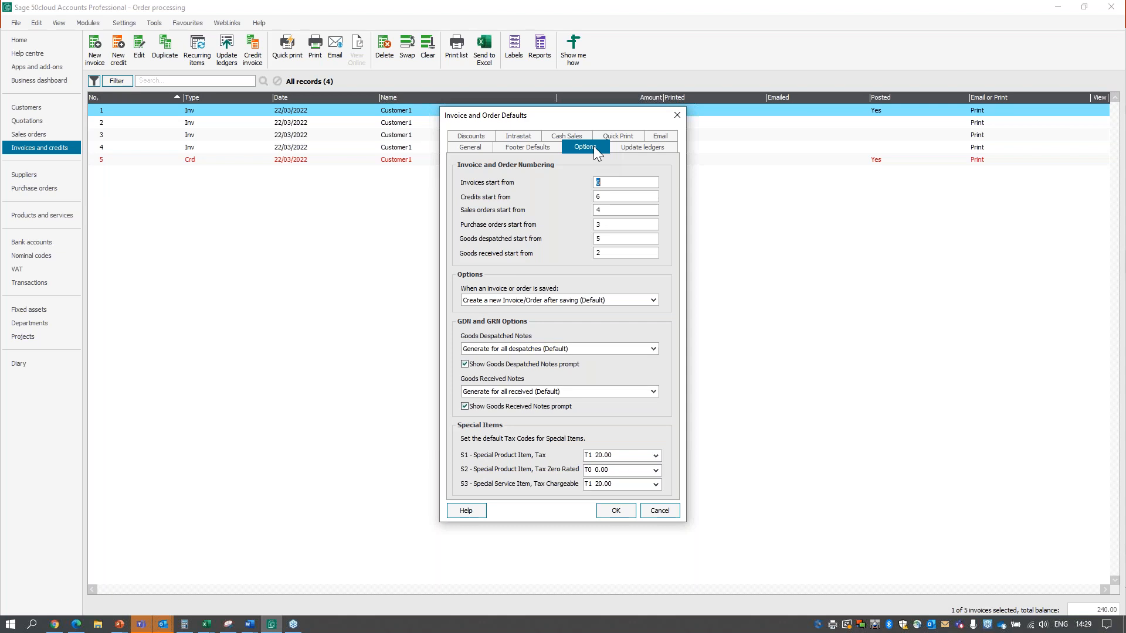
left_click(608, 210)
Review the customer transaction Ref and Ex Ref choices in the ledger update defaults, picking Invoice Number and Your order number.
left_click(647, 147)
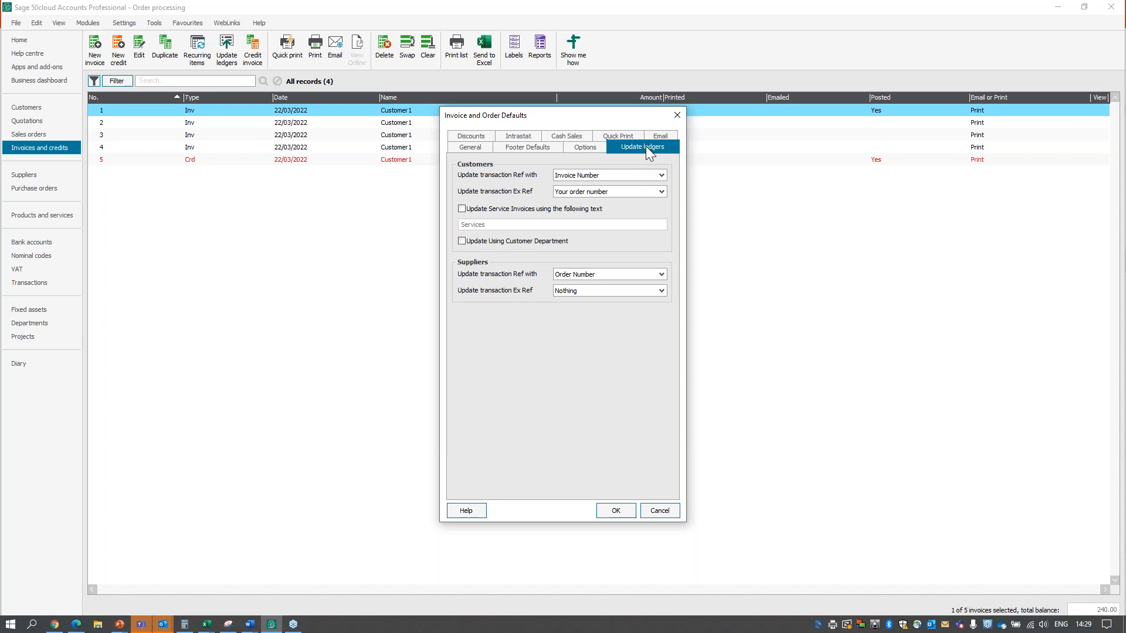
left_click(666, 176)
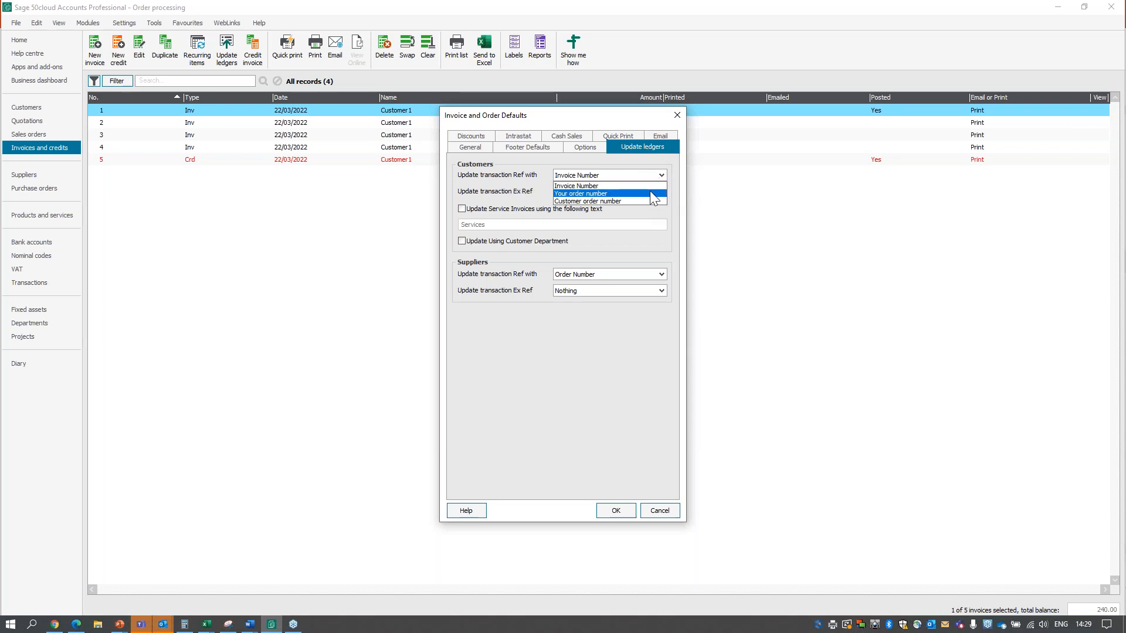
left_click(655, 185)
left_click(665, 193)
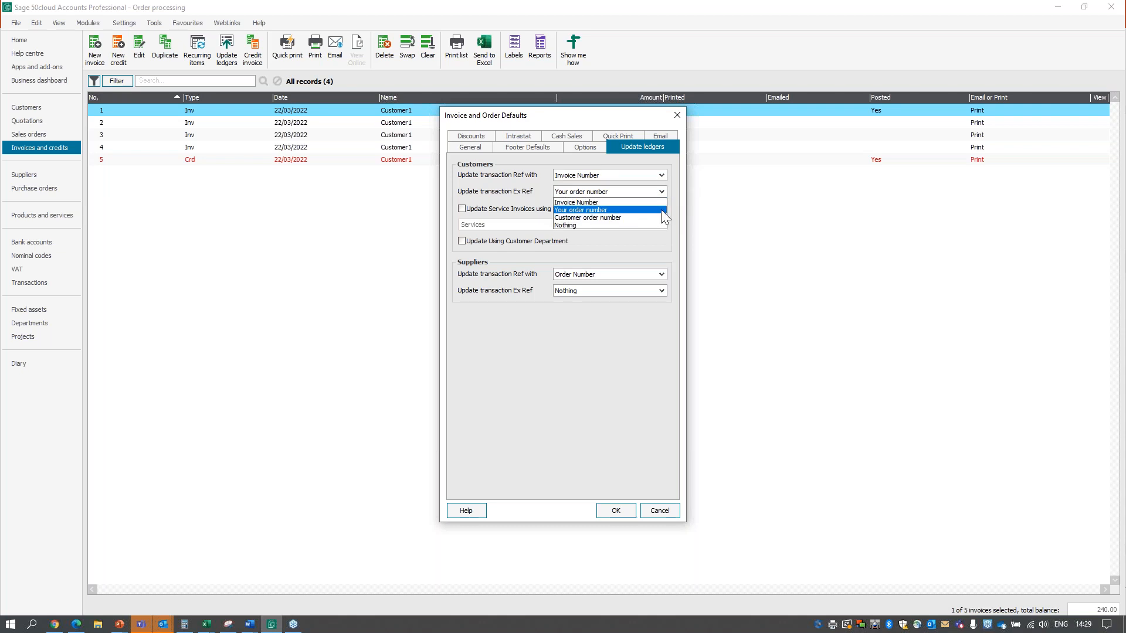
left_click(664, 210)
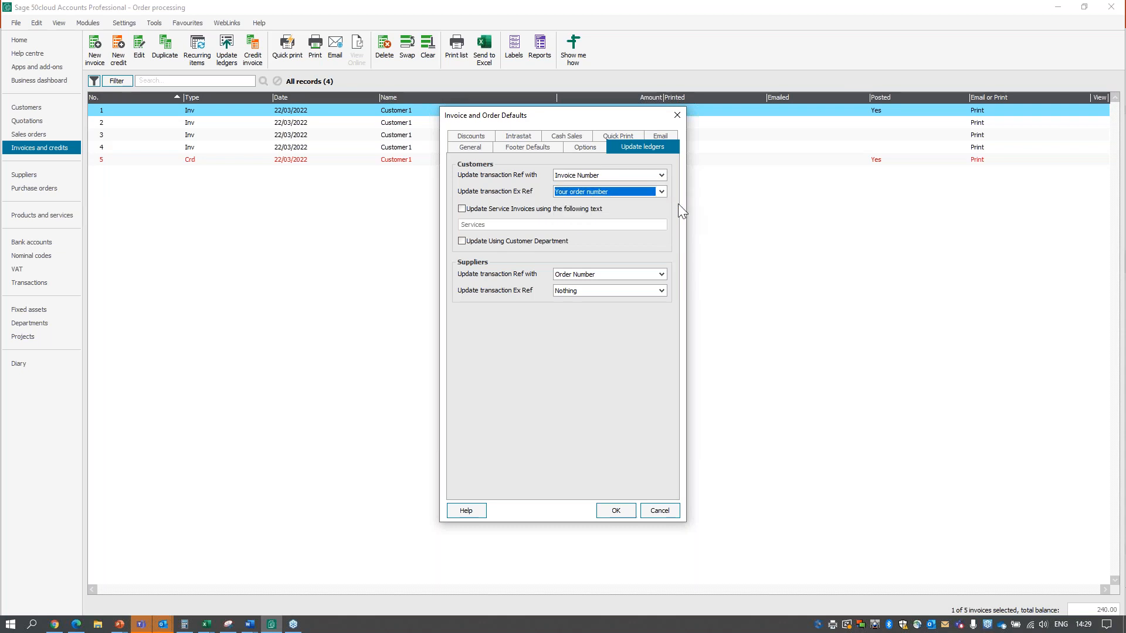
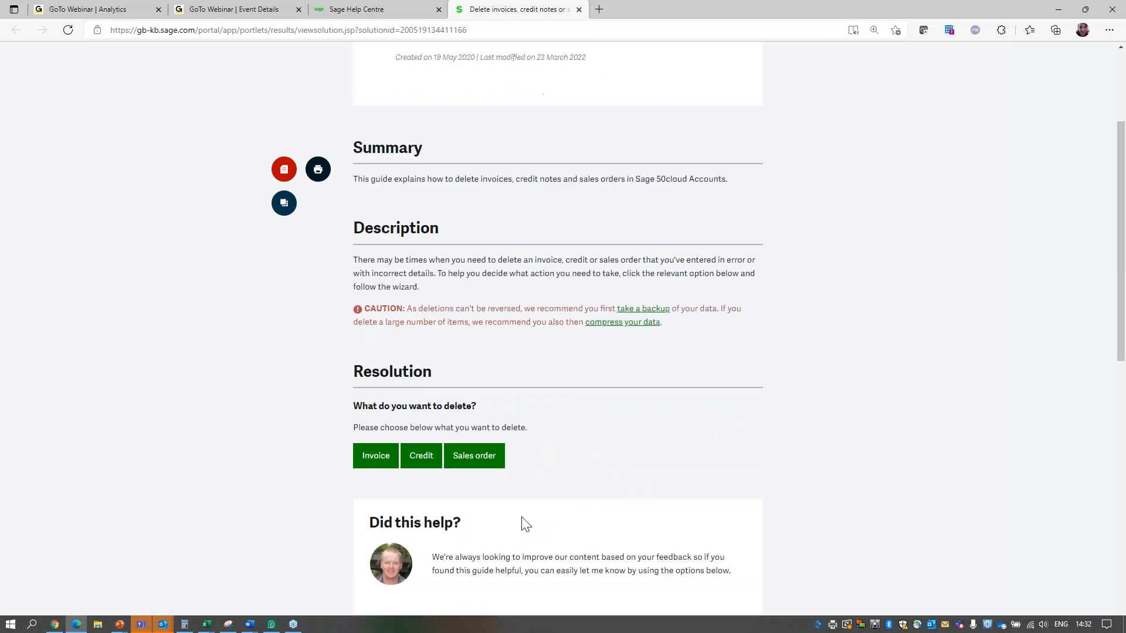
Read the sales order instructions in the guide on deleting invoices, credit notes or sales orders.
left_click(451, 464)
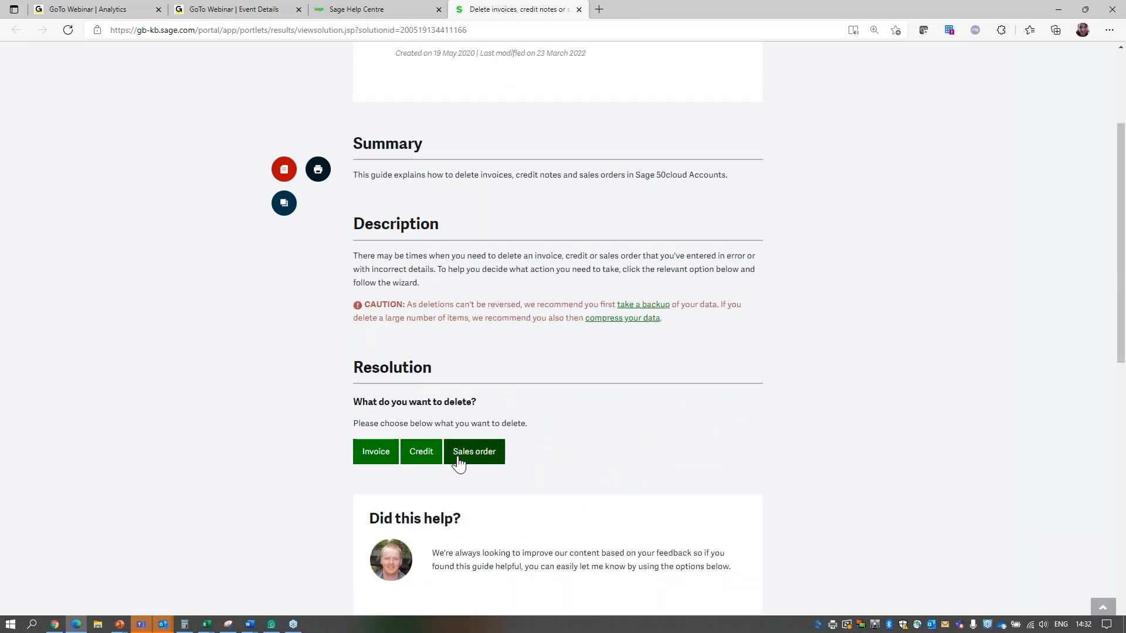
scroll(688, 540, "down", 2)
scroll(688, 540, "down", 5)
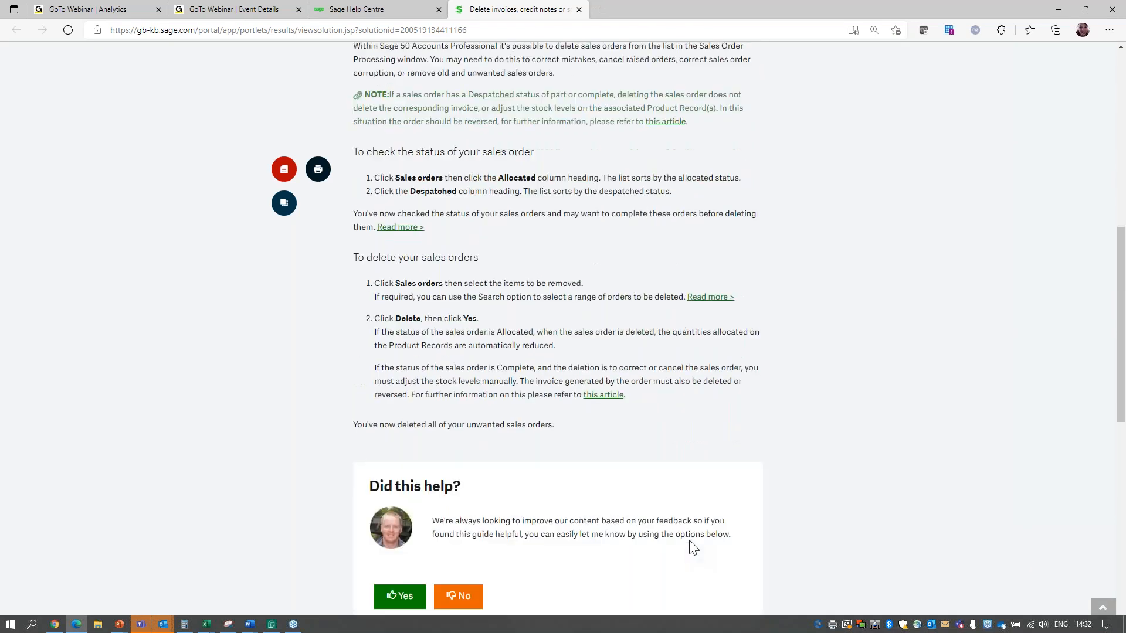
scroll(688, 540, "up", 9)
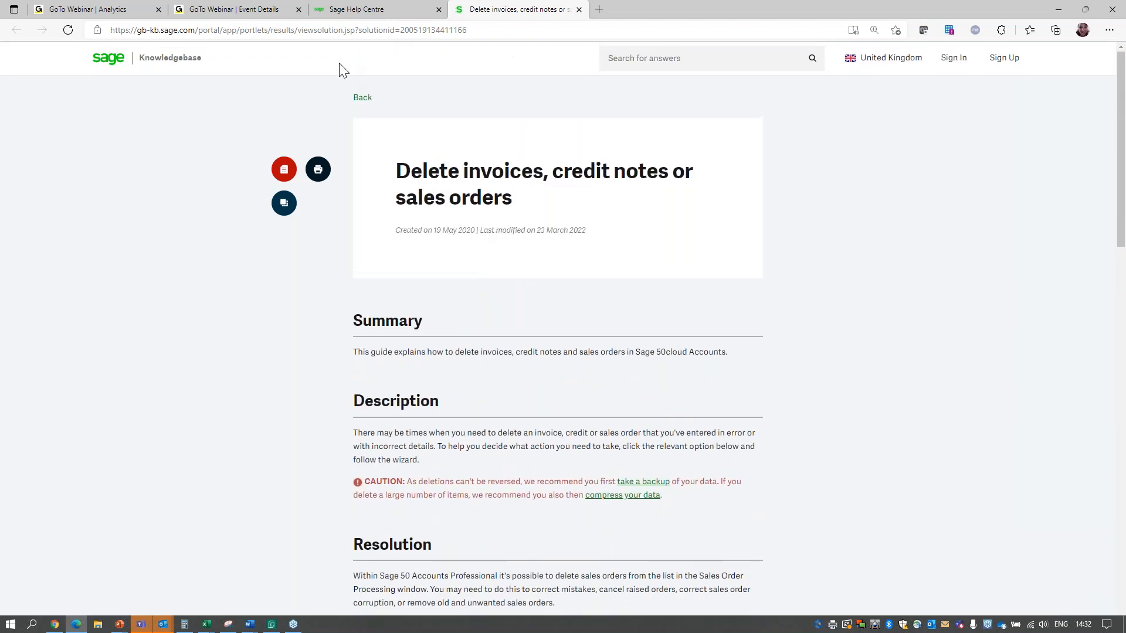
Return to the Sage Help Centre, dismiss the sales orders search results and search for webinars.
left_click(363, 10)
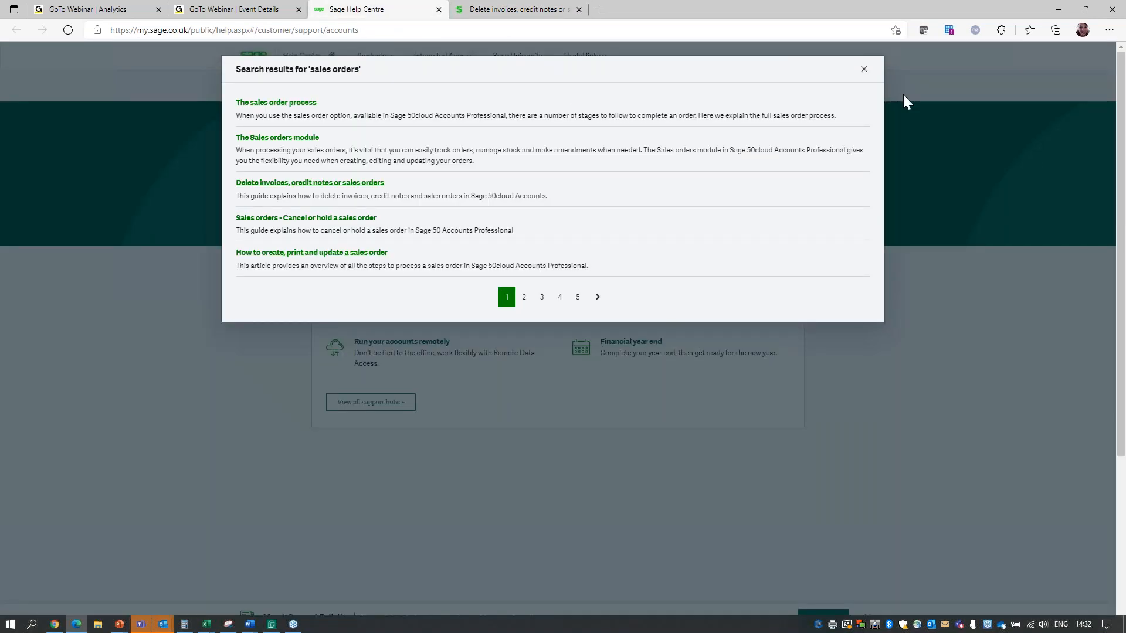
left_click(863, 69)
left_click_drag(417, 186, 305, 194)
type("webinars")
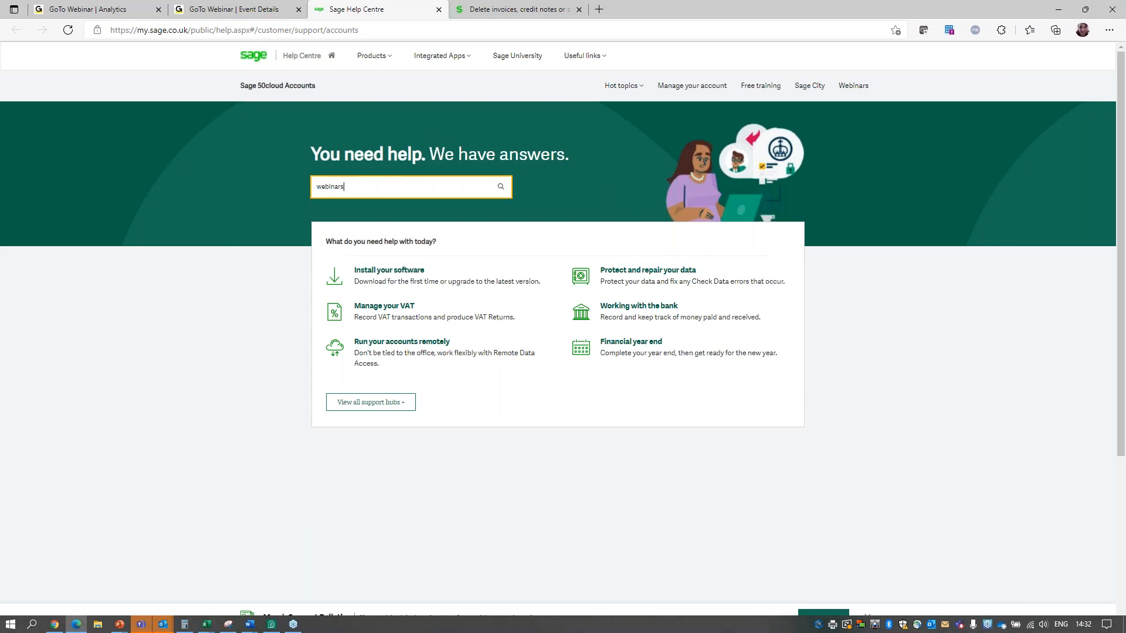
left_click(500, 186)
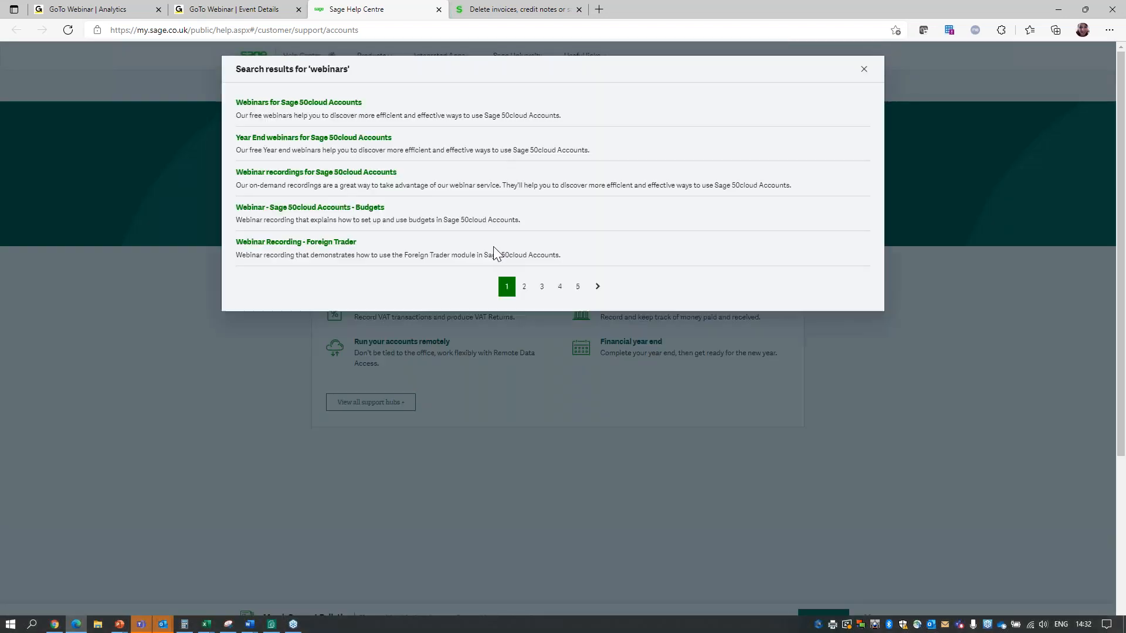
Open the Webinars for Sage 50cloud Accounts article and review the listed webinar sessions and dates.
left_click(273, 103)
scroll(590, 361, "down", 3)
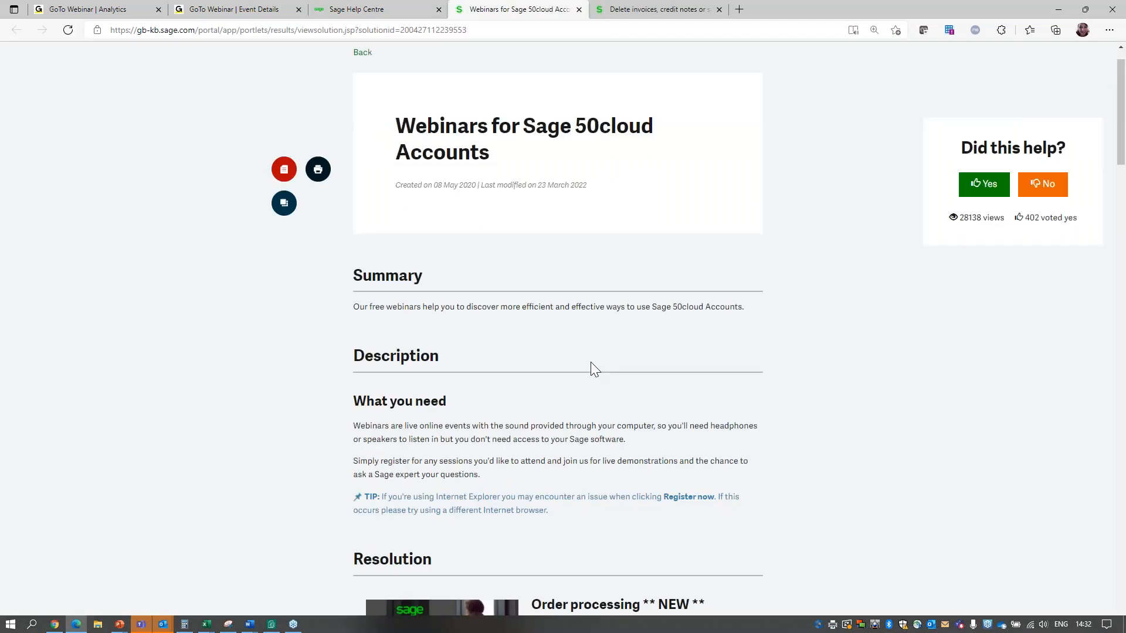
scroll(596, 361, "down", 5)
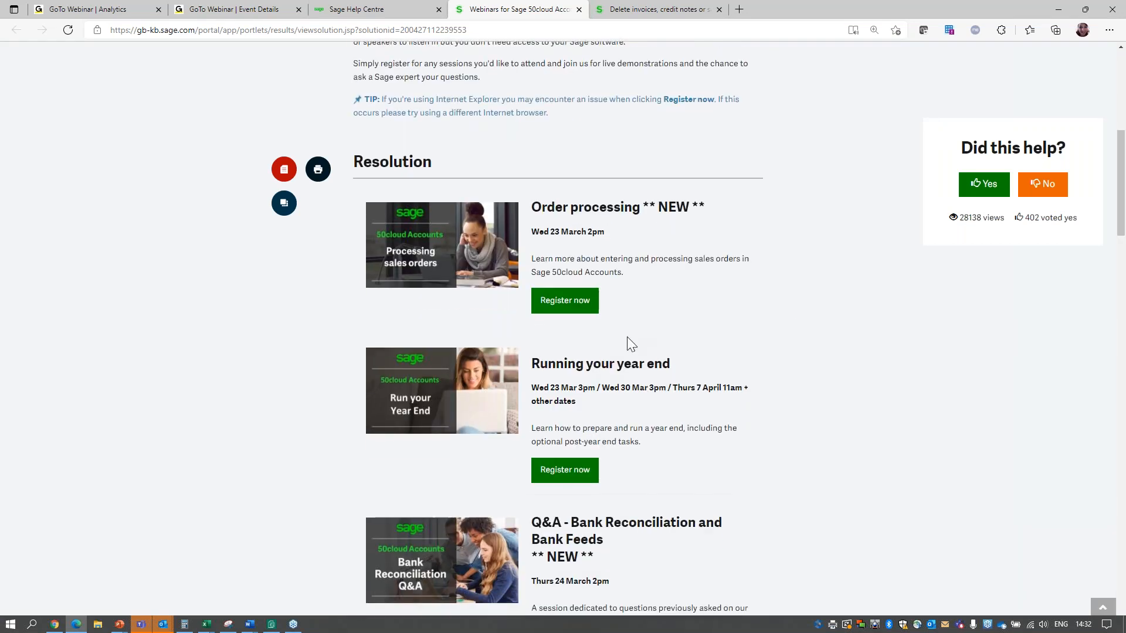
scroll(789, 323, "down", 10)
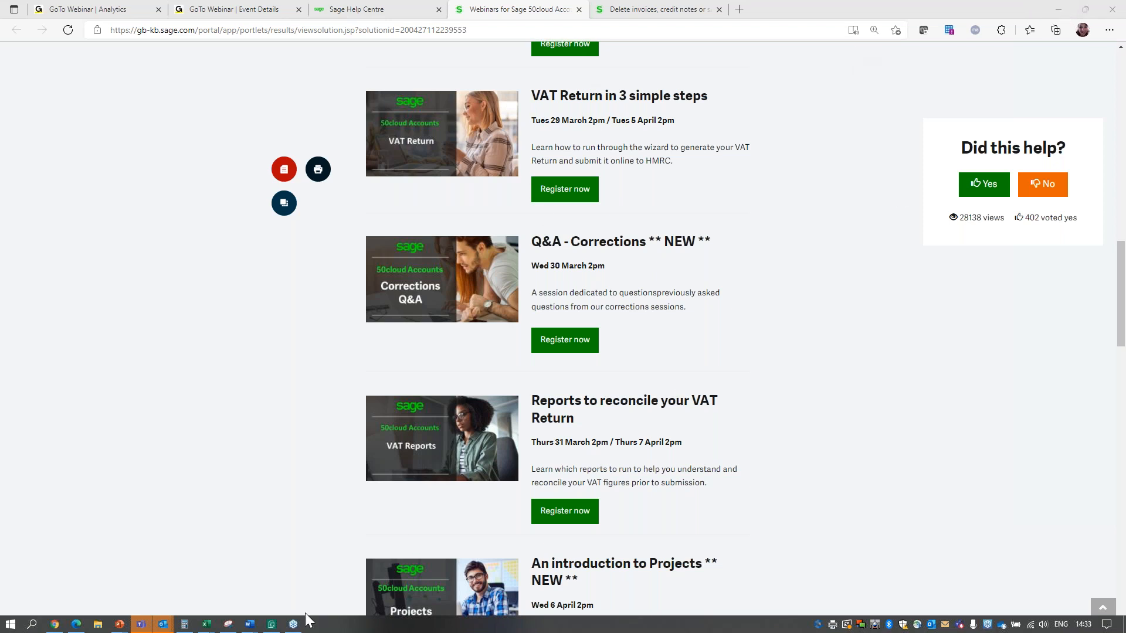
Switch to Sage 50cloud Accounts and select both Customer1 sales orders, 1 and 2, in the sales orders list.
left_click(274, 626)
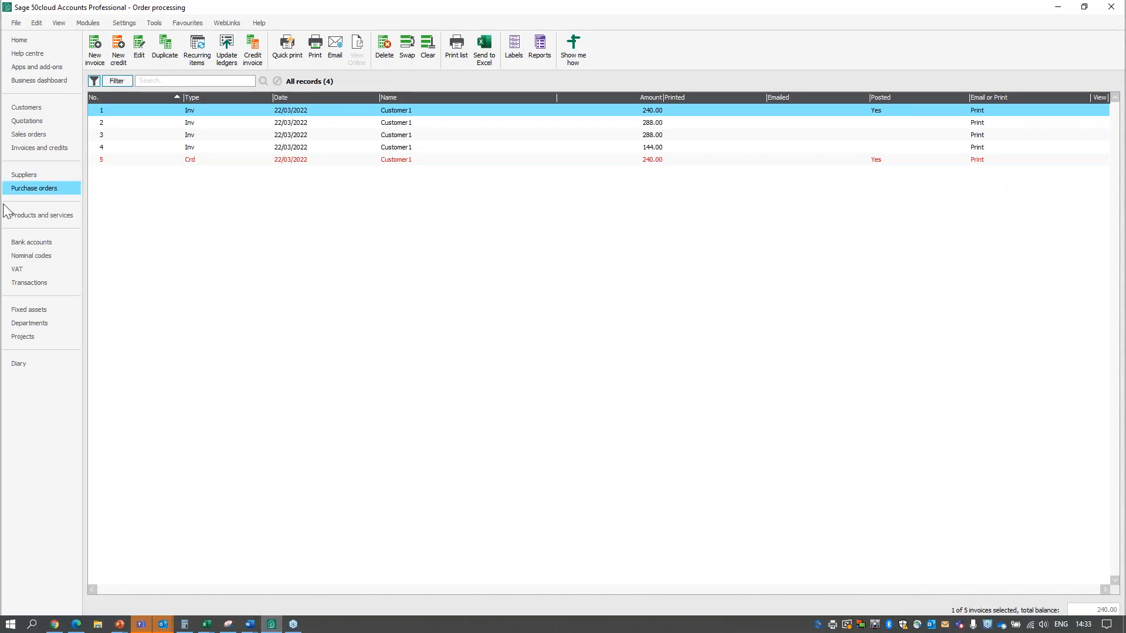
left_click(28, 134)
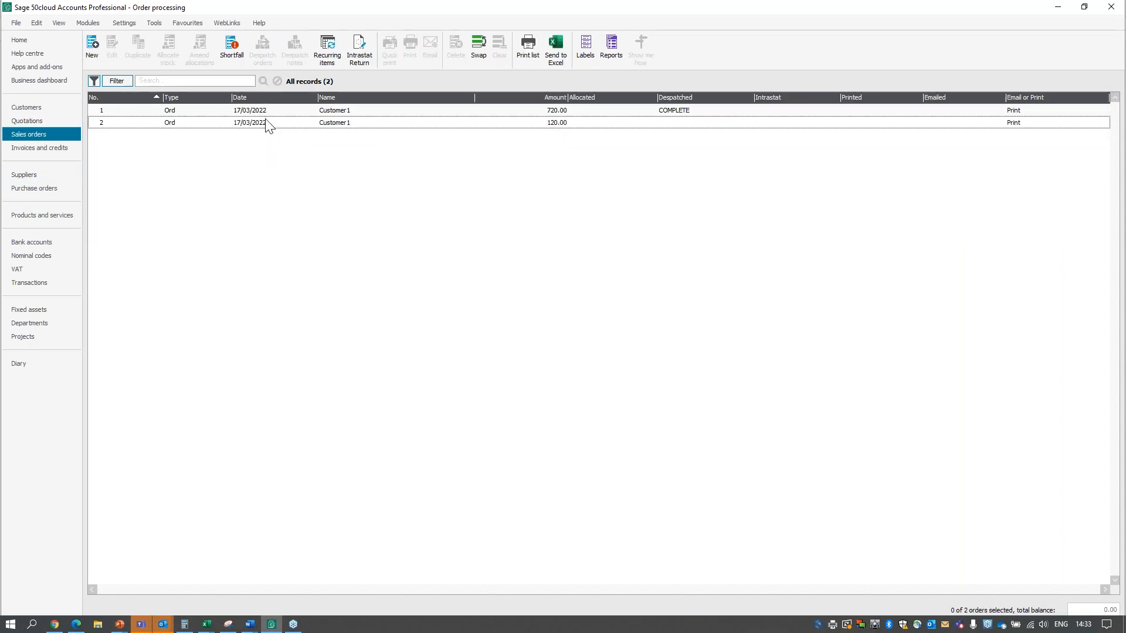
left_click(208, 111)
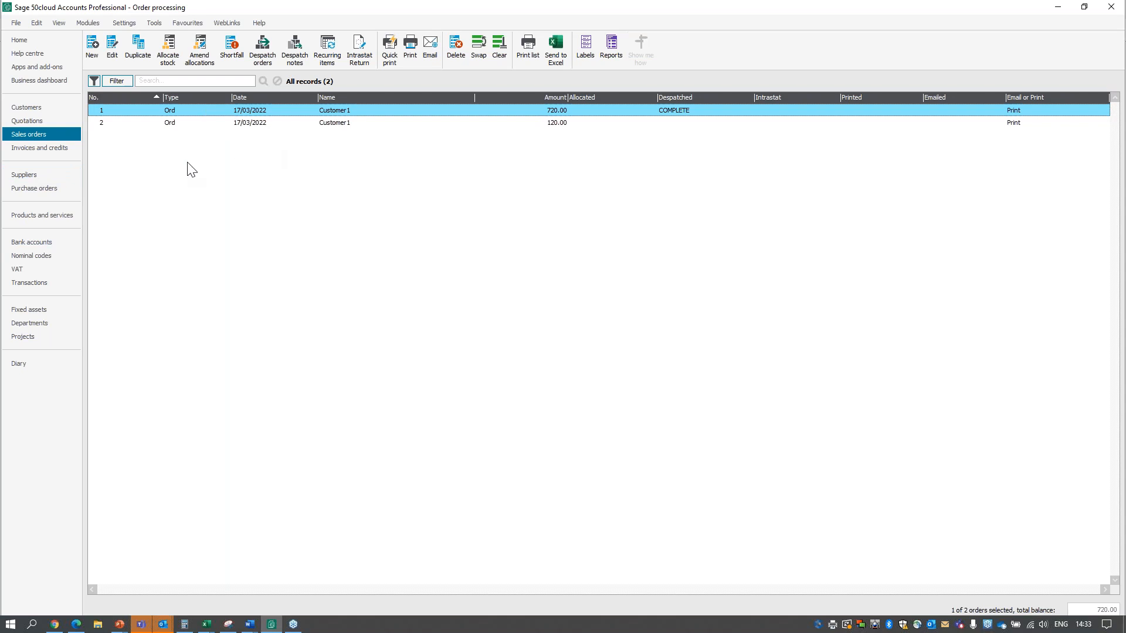
left_click(176, 124)
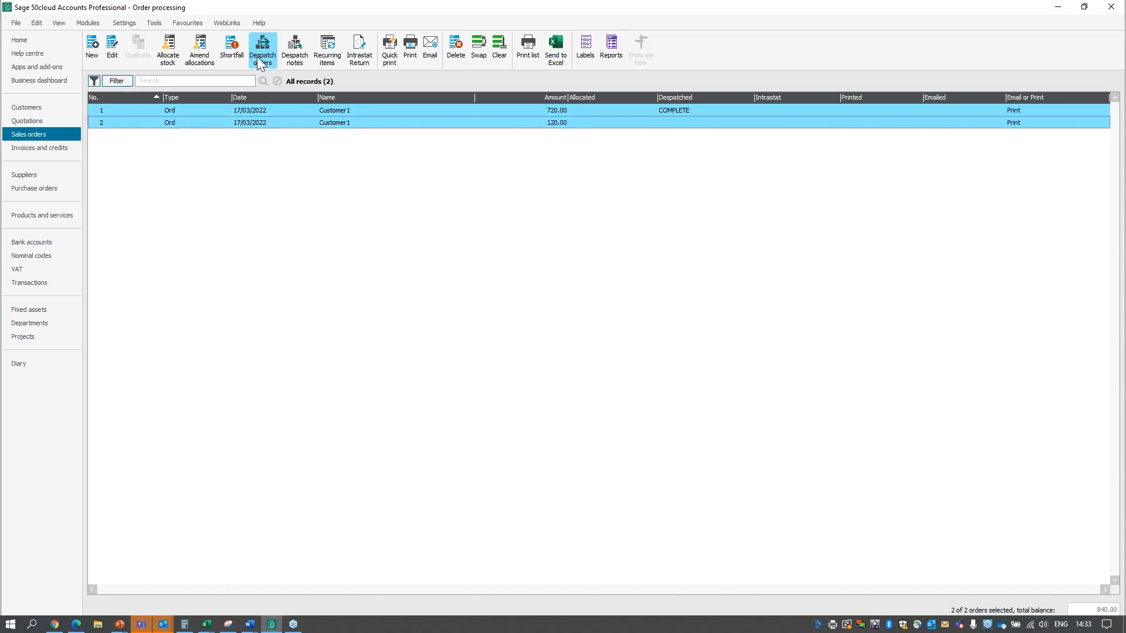